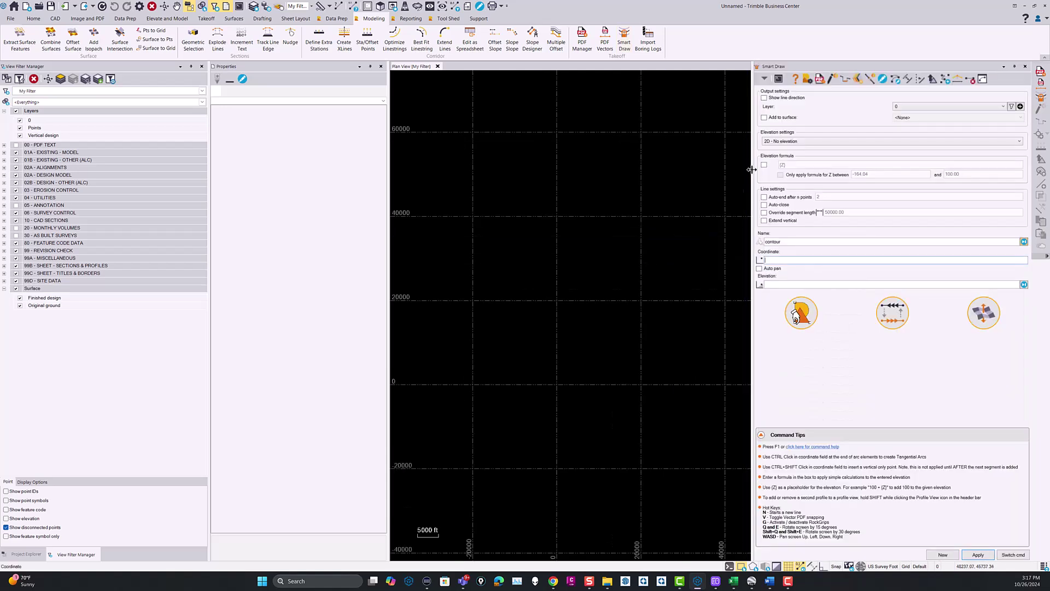
Set the Smart Draw elevation mode to Auto 3D - Elevation automatically accepted when present, and activate coordinate entry for the contour line
click(780, 143)
click(773, 170)
double_click(788, 242)
click(779, 259)
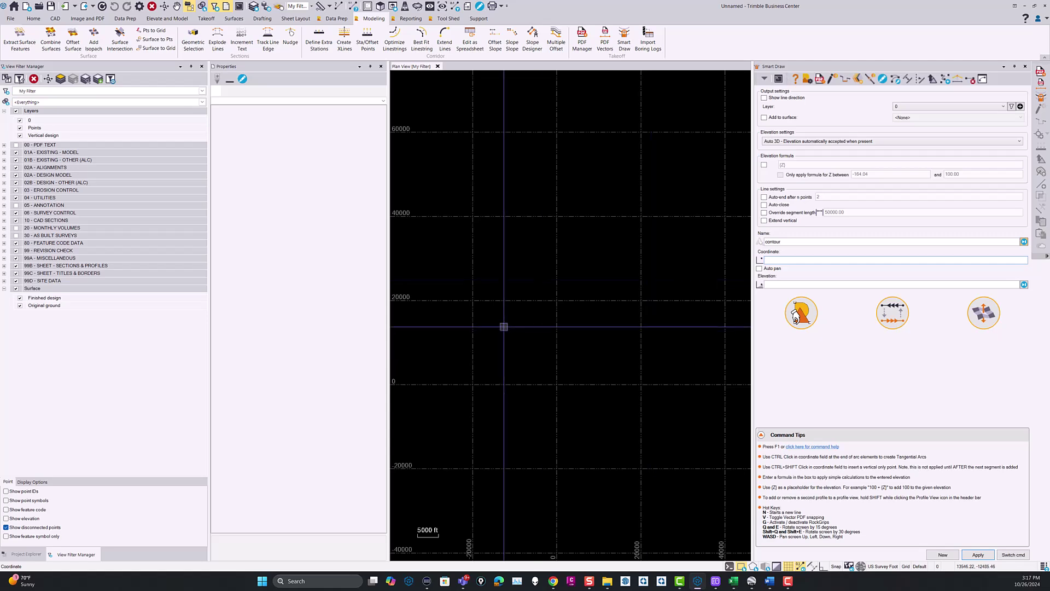
Narrow the Properties and View Filter Manager panes to enlarge the plan view
drag(388, 212, 305, 216)
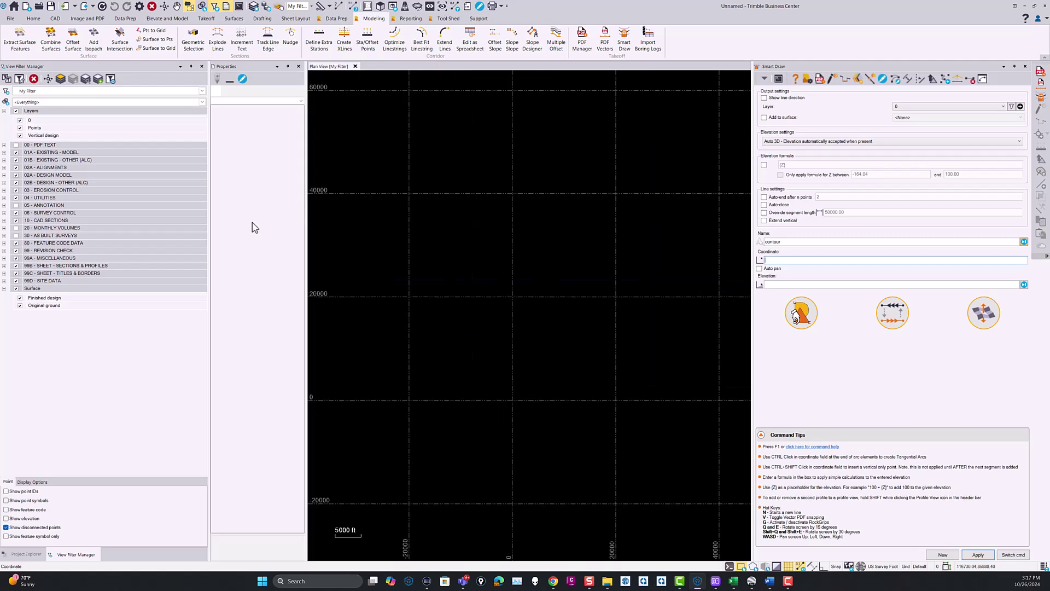
drag(209, 214, 131, 216)
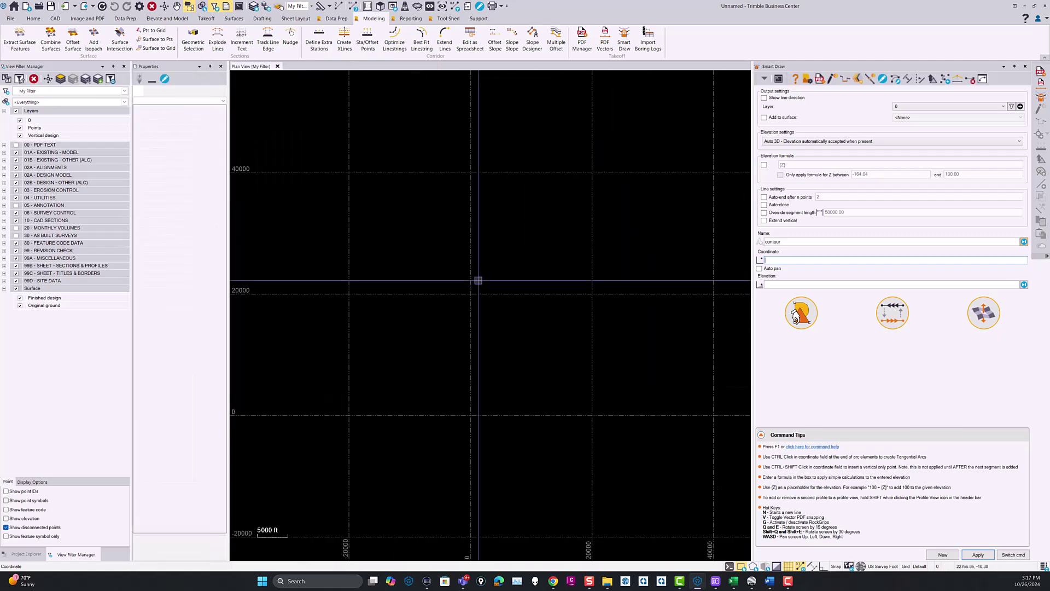
Start the contour linestring with a first vertex at elevation 100 and a second vertex up and to its right at elevation 101
scroll(383, 346, up, 10)
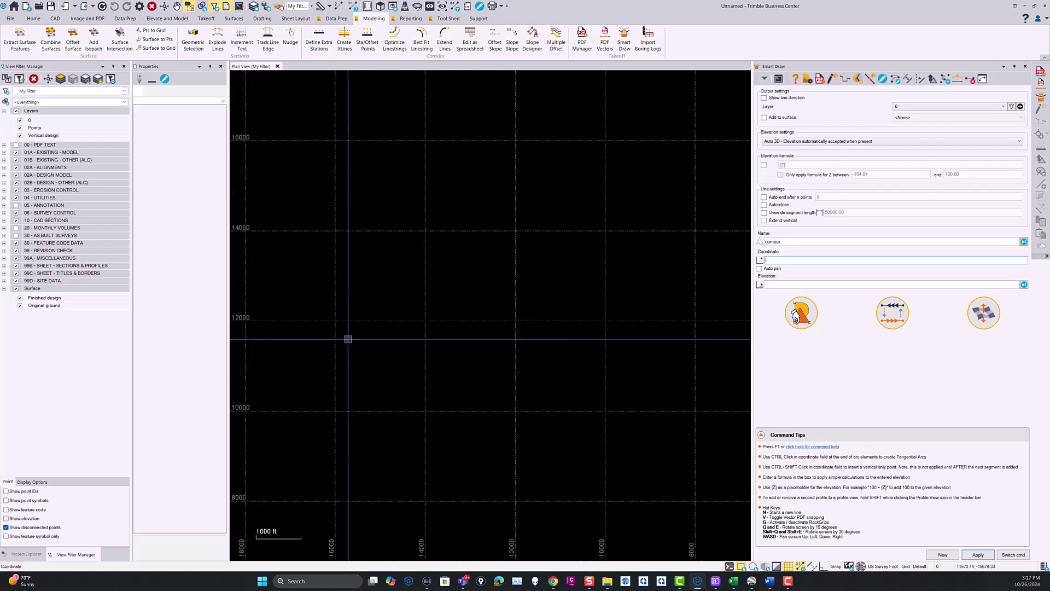
scroll(344, 338, up, 7)
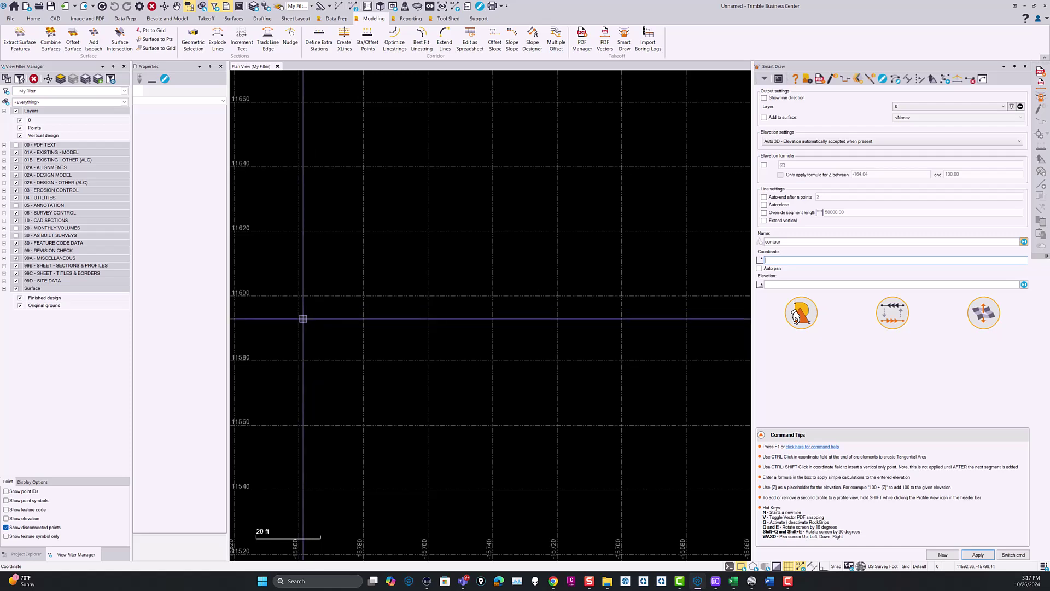
click(288, 325)
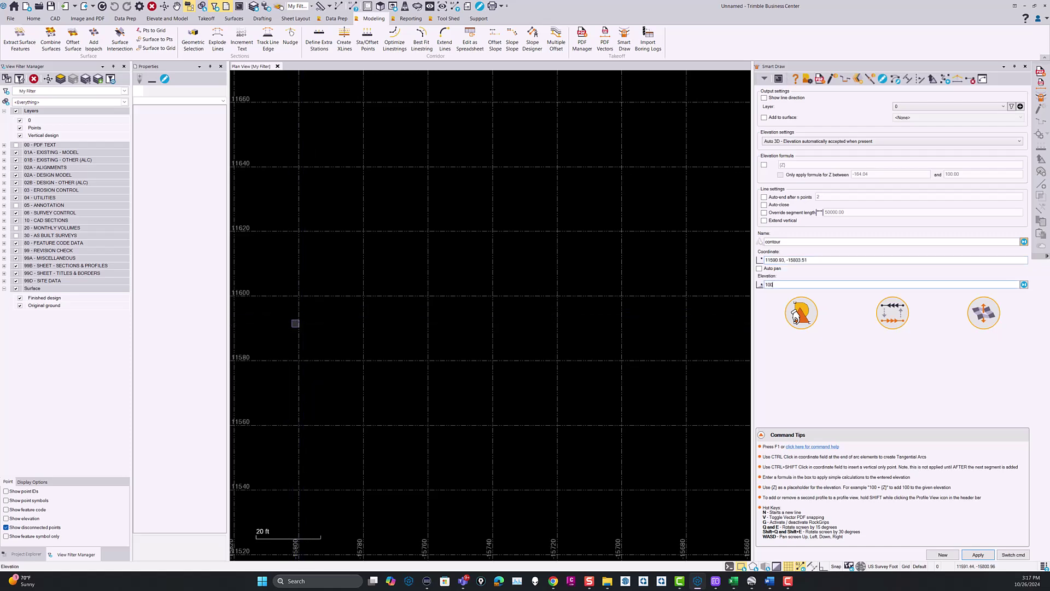
key(Return)
text(101)
key(Return)
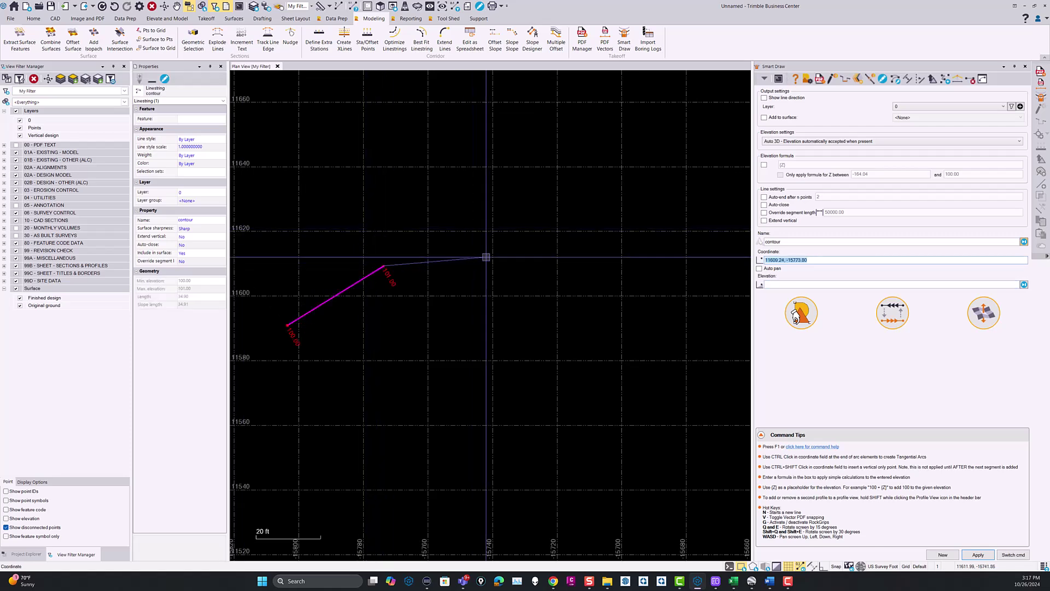
Continue the linestring to the right with two vertices without elevations and another vertex at elevation 103
click(486, 257)
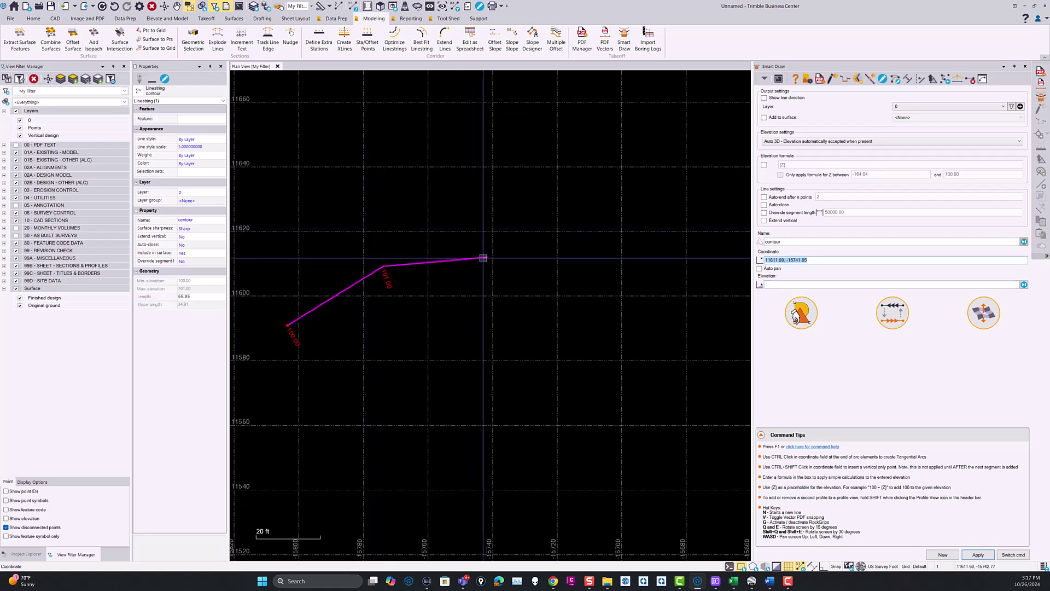
click(586, 295)
middle_drag(630, 356, 563, 352)
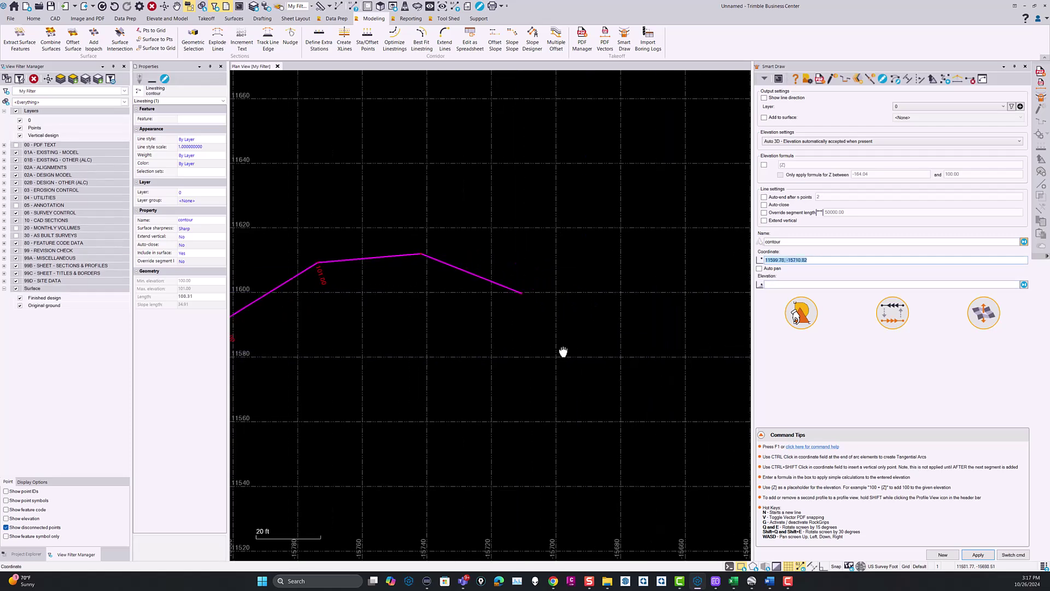
click(664, 303)
text(103)
key(Return)
Add a vertex at elevation 104 and a last vertex without an elevation, and end the linestring
middle_drag(455, 194, 284, 281)
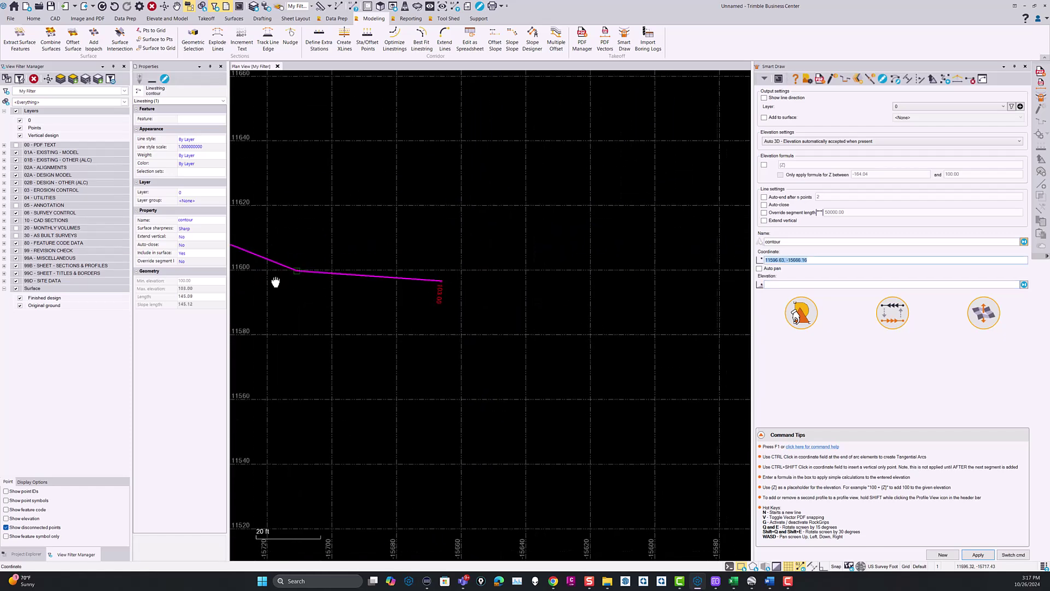
click(618, 236)
text(104)
key(Return)
middle_drag(645, 241, 466, 256)
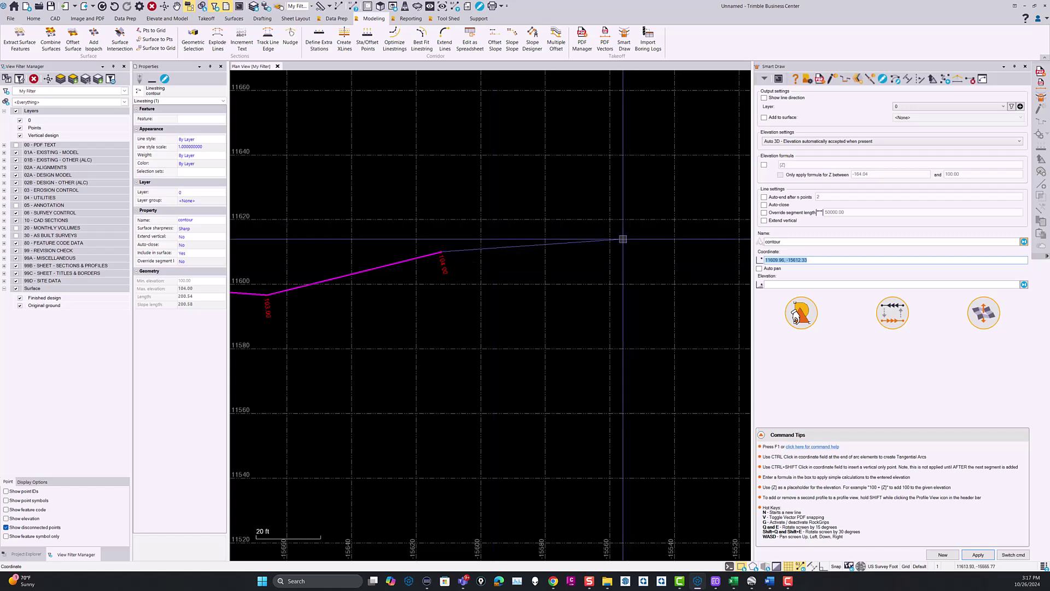
click(602, 244)
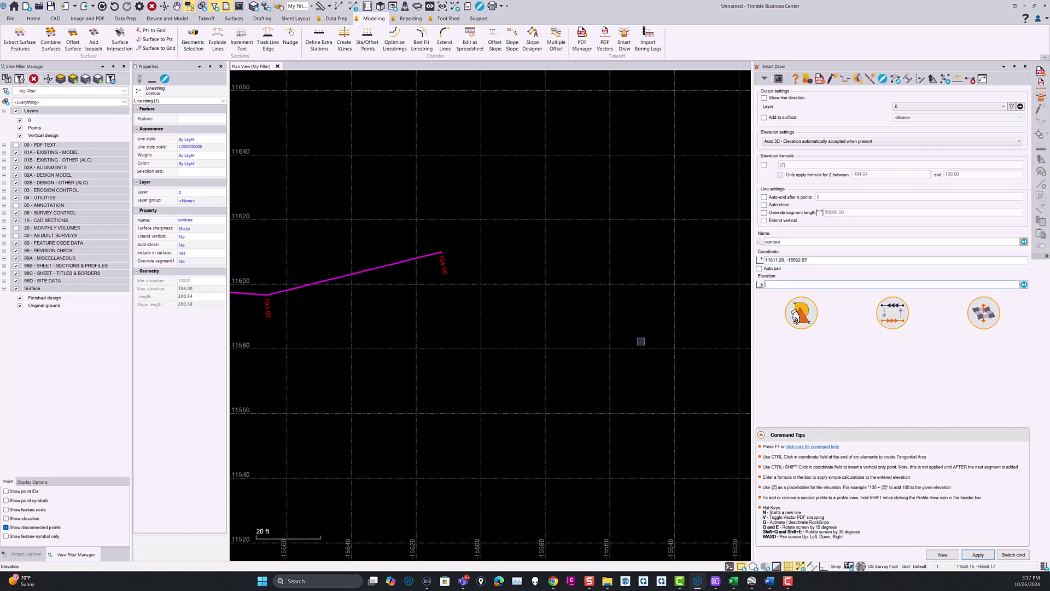
key(Return)
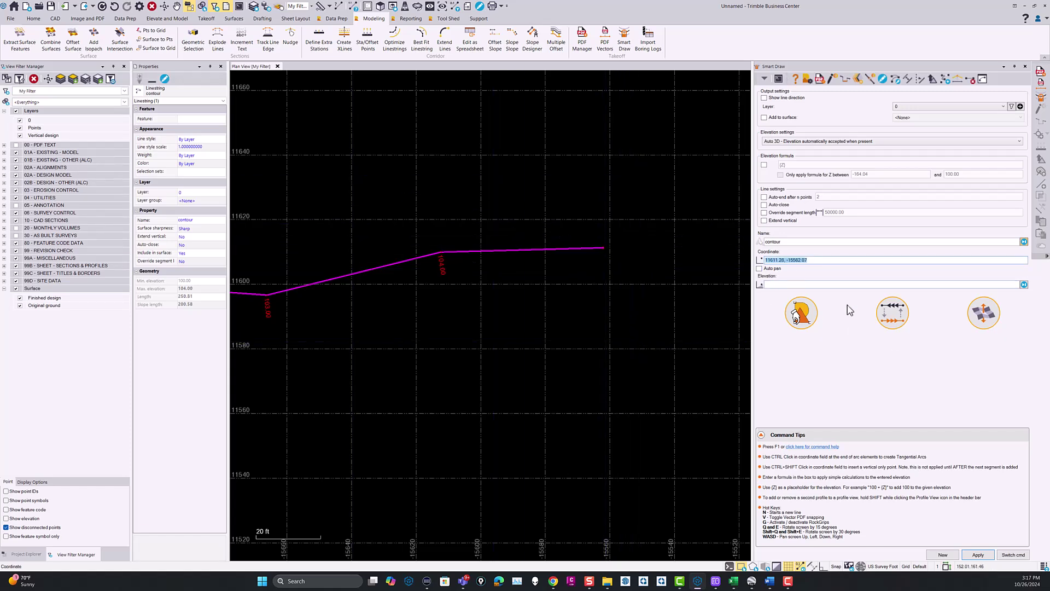
scroll(350, 353, down, 3)
scroll(358, 350, down, 3)
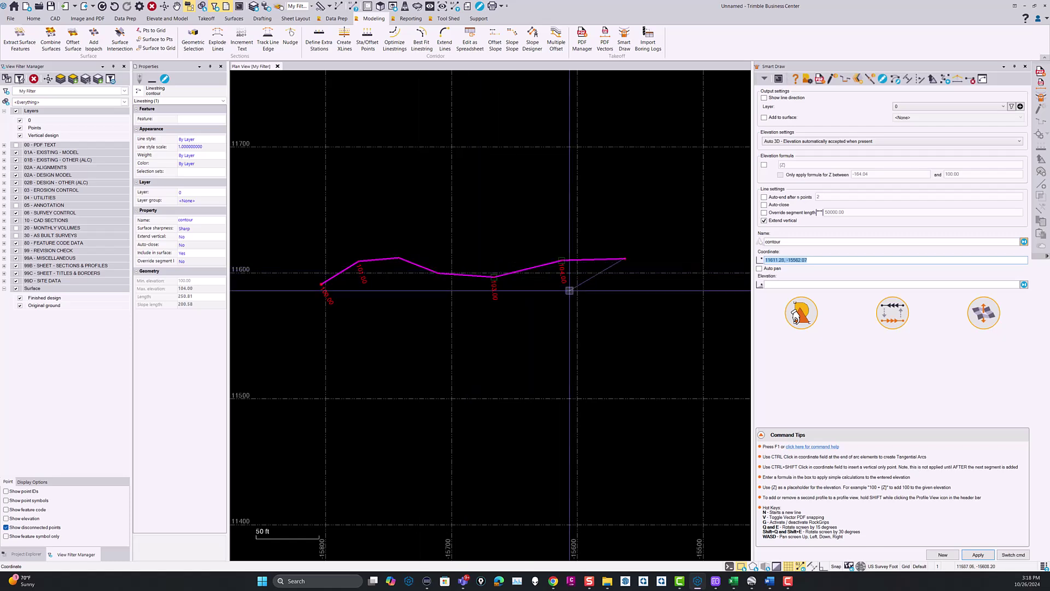
key(Escape)
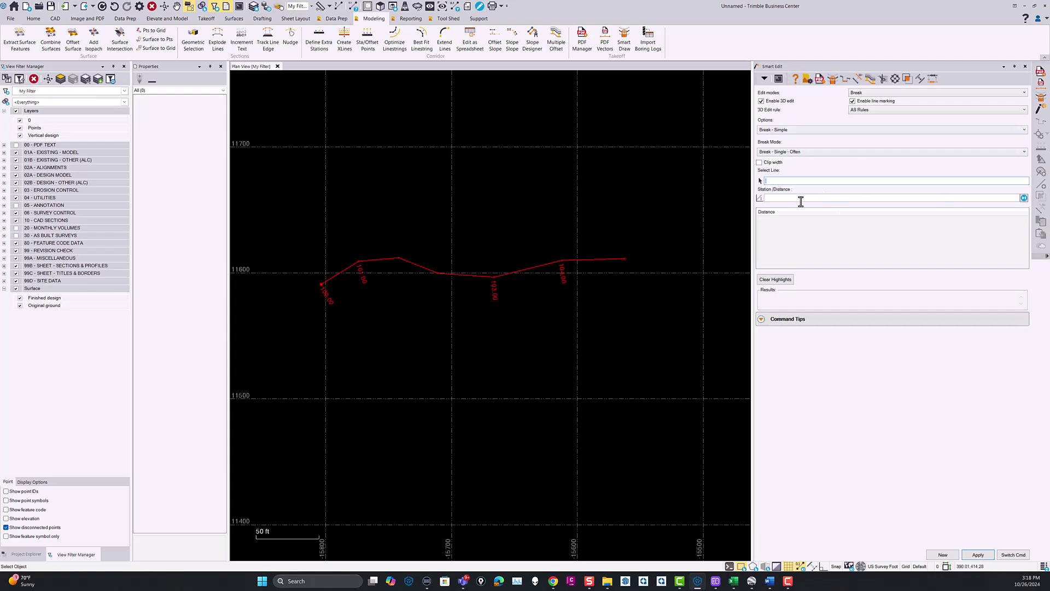
Set the Smart Edit mode to Linestring Edit and load the contour linestring for editing
click(863, 94)
click(857, 127)
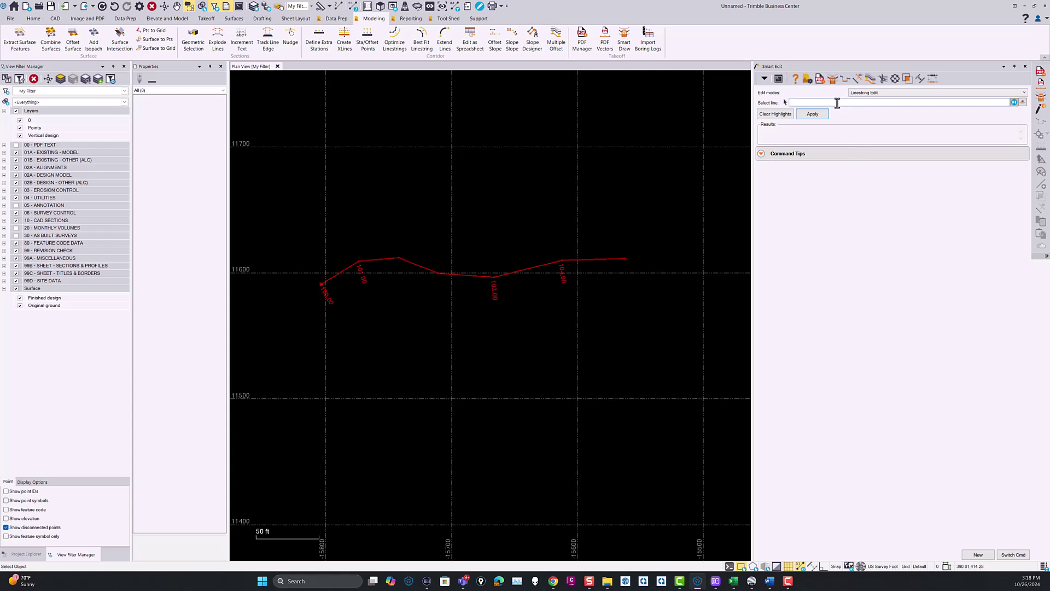
click(460, 273)
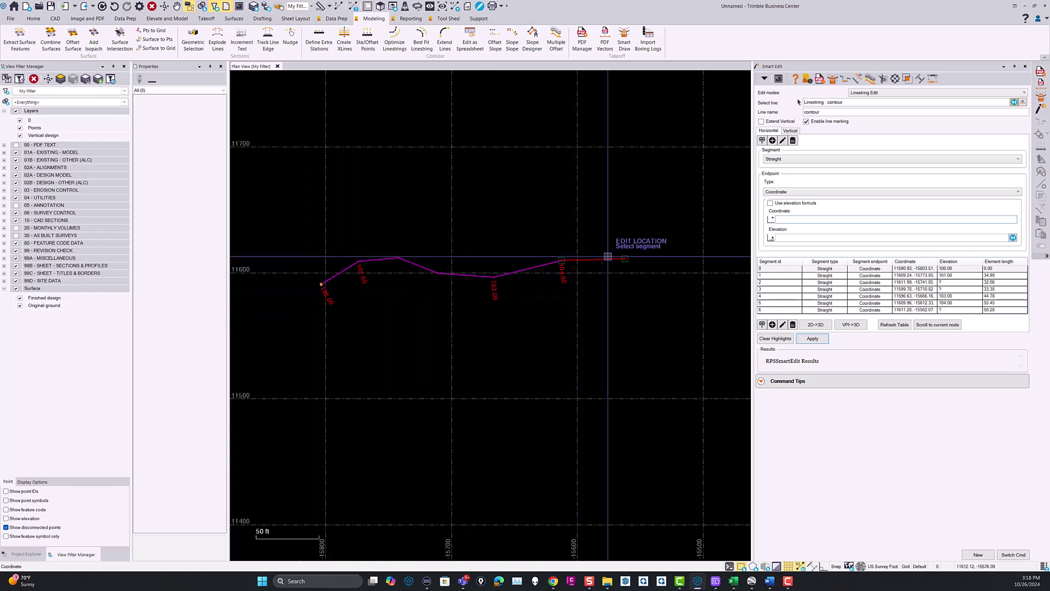
Select the contour linestring and set its Extend vertical property to Yes
click(328, 280)
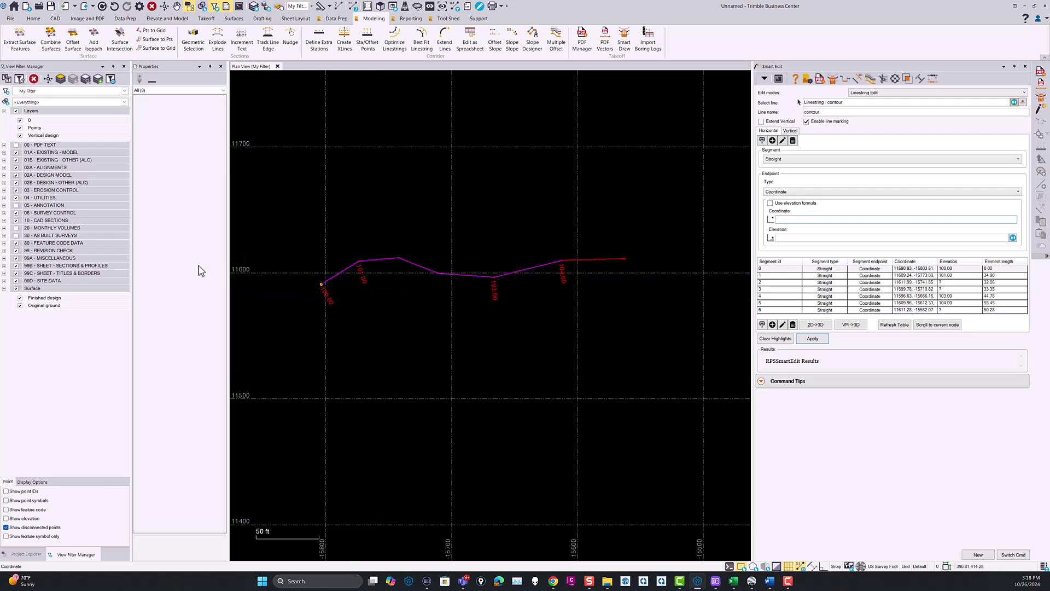
click(374, 261)
click(197, 237)
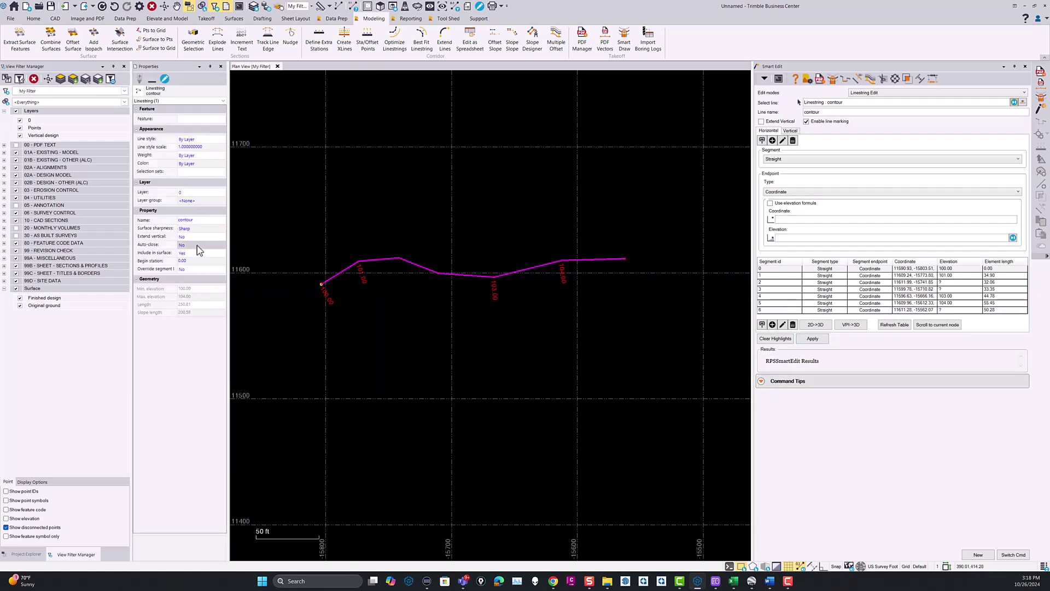
click(186, 244)
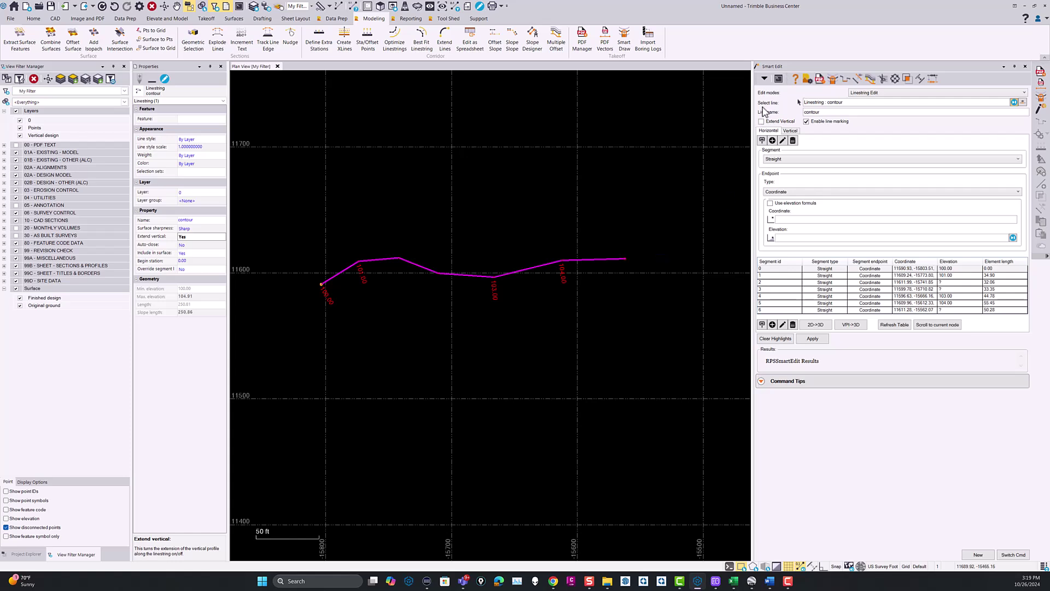
Enter Embankment as the line name and bring up the linestring's vertical node data in edit mode
double_click(811, 112)
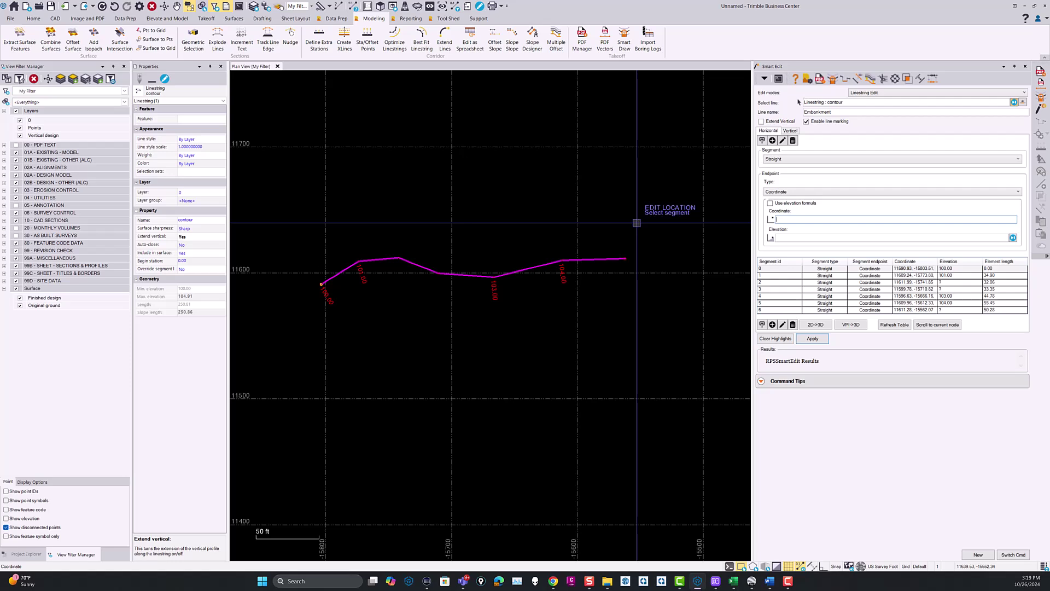
click(772, 140)
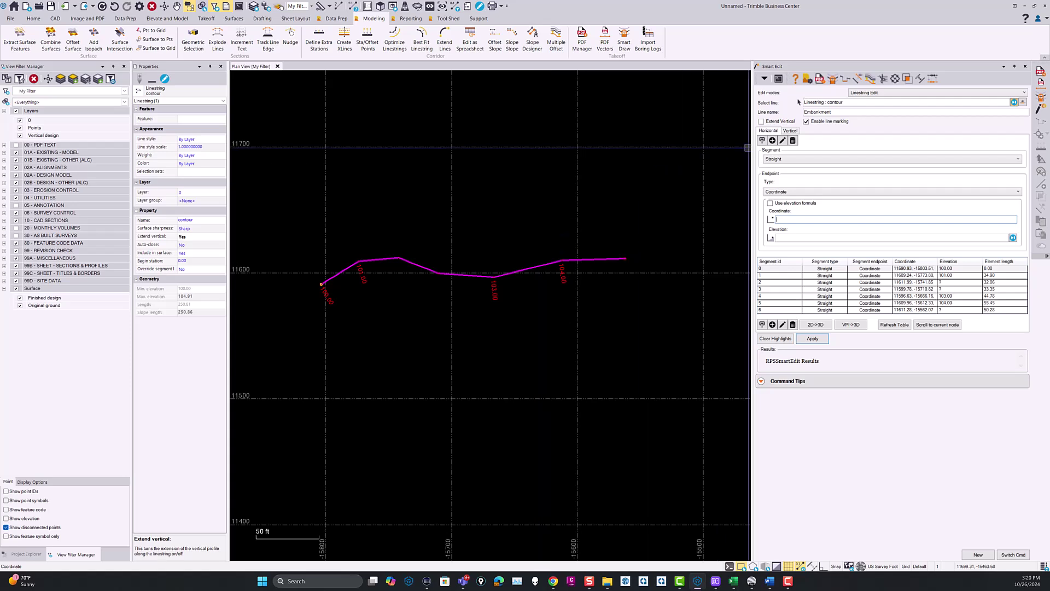
click(795, 132)
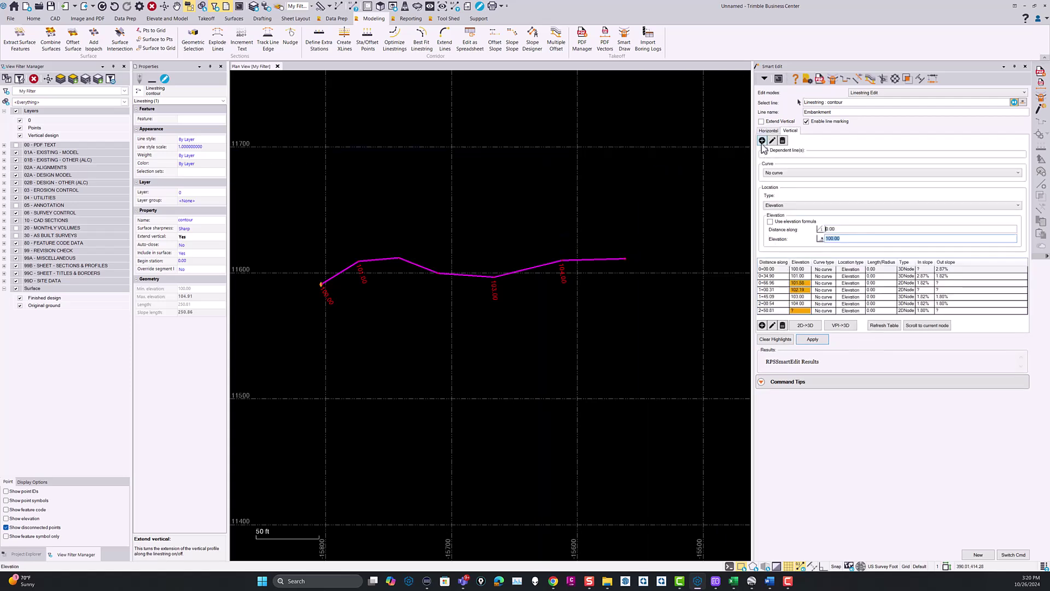
click(773, 141)
click(773, 140)
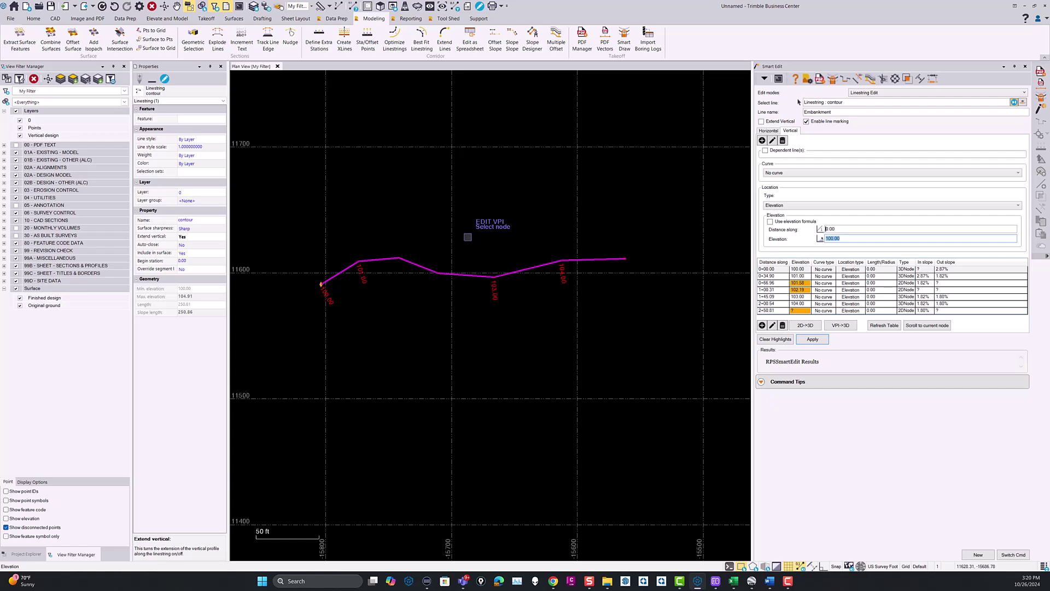
Add VPIs to the linestring at about 82 ft with elevation 101.3 and about 117 ft with elevation 102.1
click(762, 140)
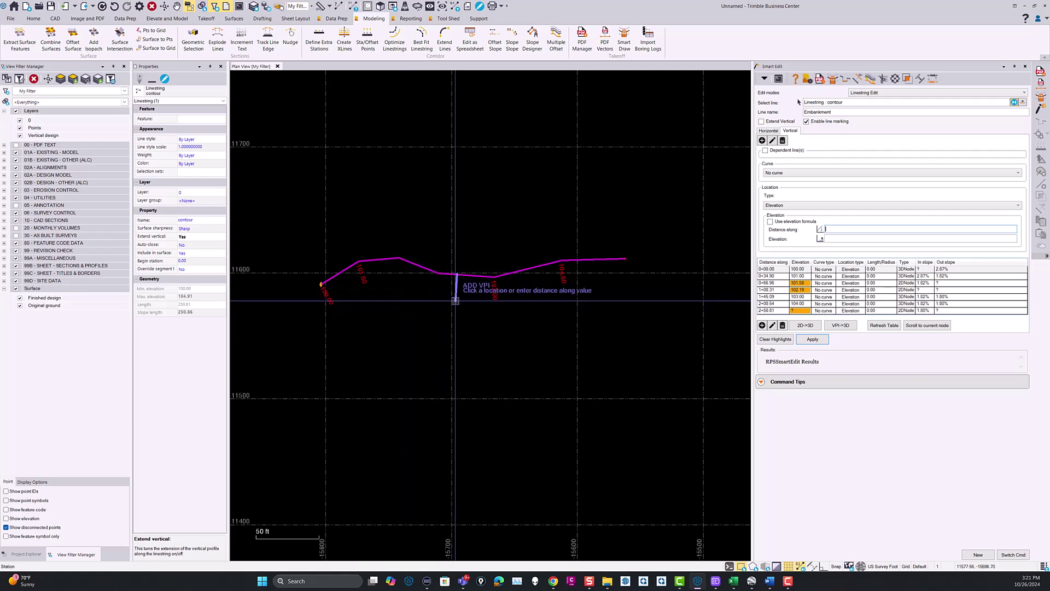
click(416, 291)
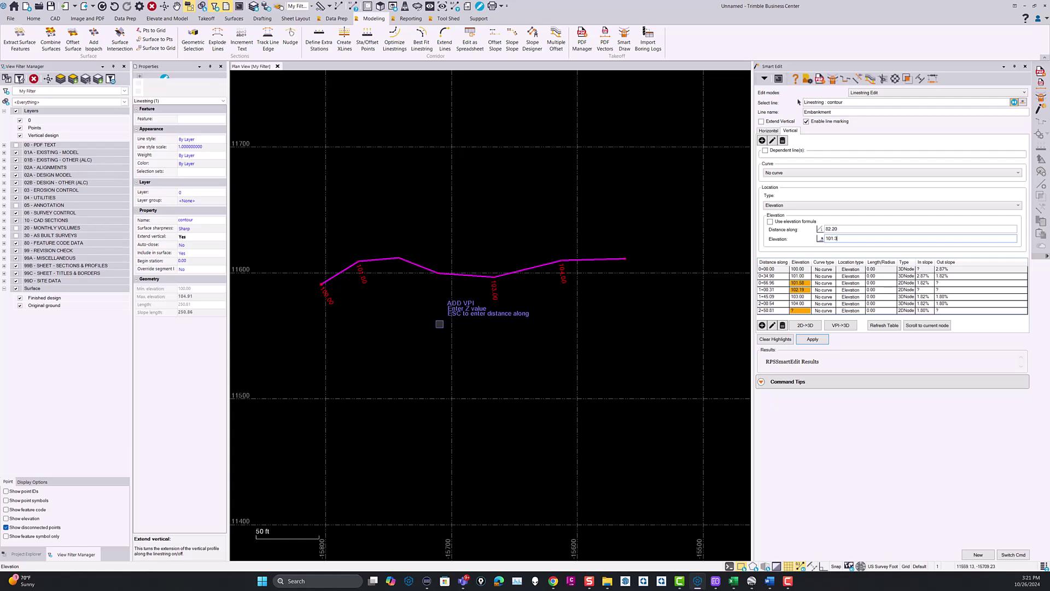
key(Return)
click(455, 307)
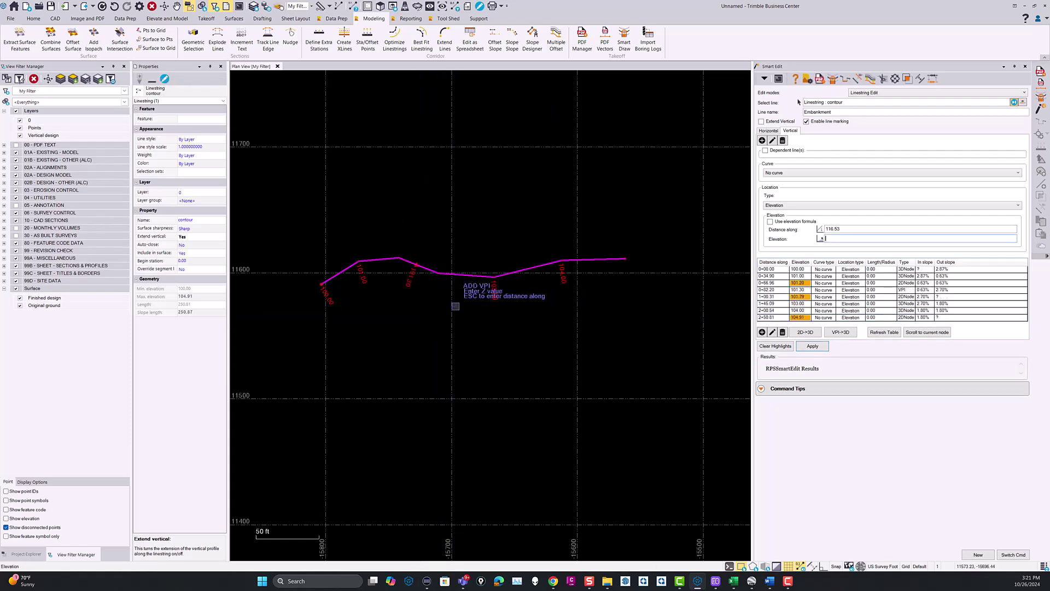
text(102.1)
key(Return)
Add VPIs on either side of the 104.00 vertex, with elevation 103.6 before it and 104.3 after it
click(539, 287)
text(103.6)
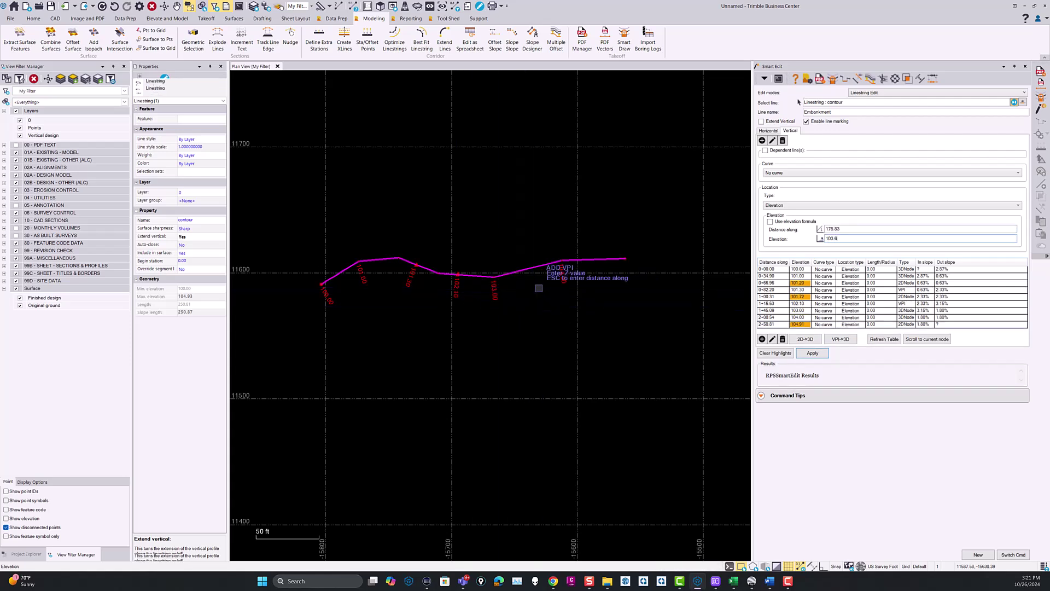
key(Return)
click(597, 280)
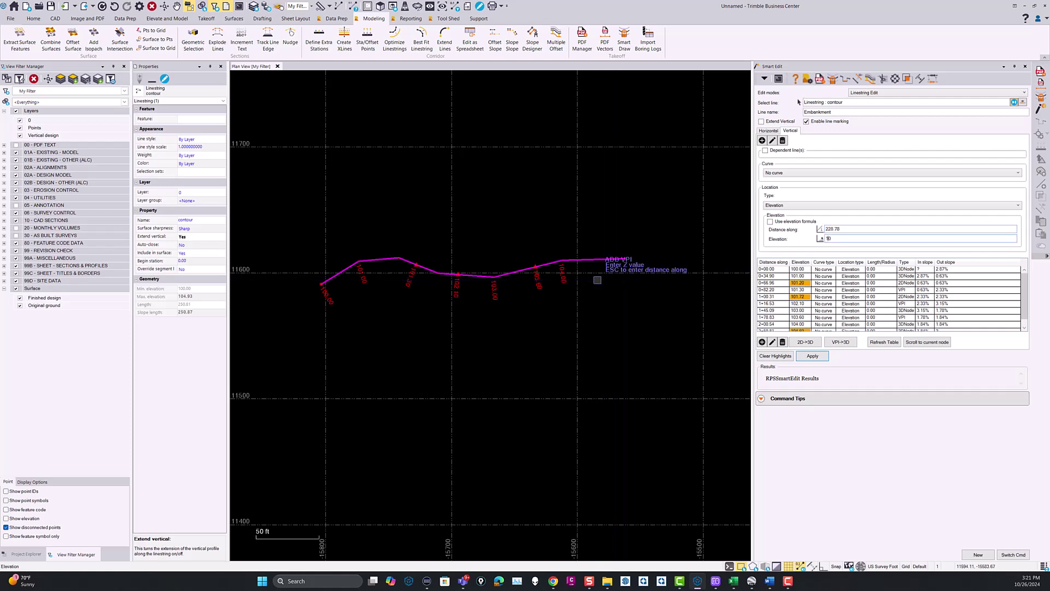
text(104.3)
key(Return)
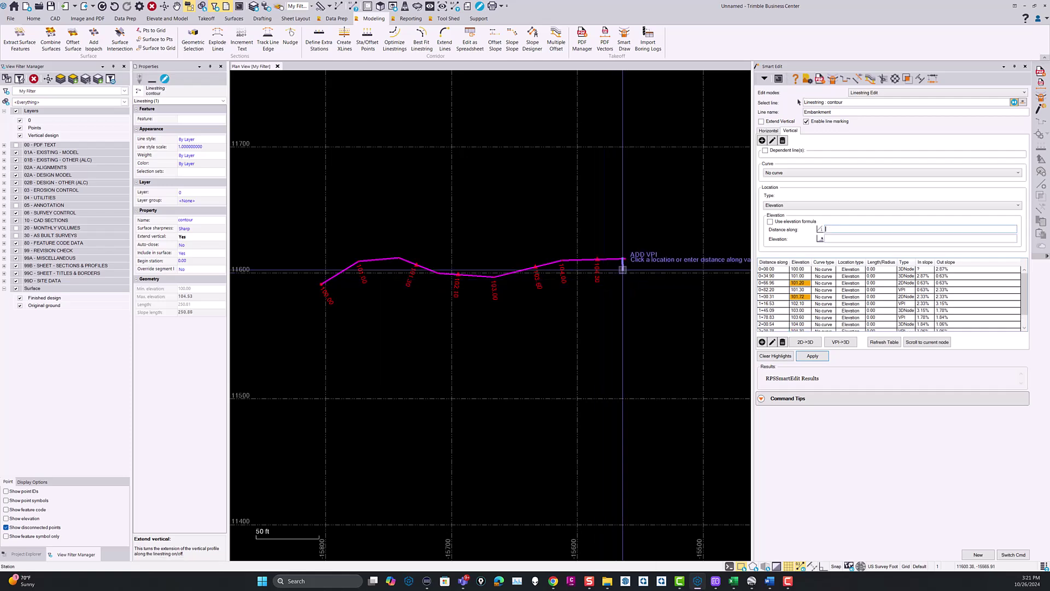
Add a VPI at the linestring's far end, about 251 ft along, with elevation 105
click(625, 260)
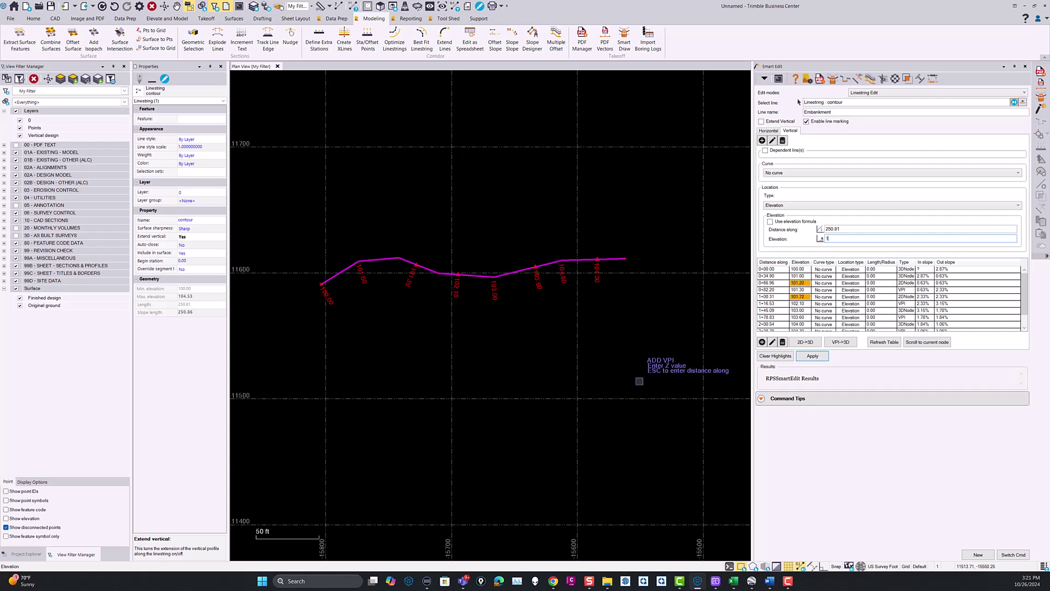
text(105)
key(Return)
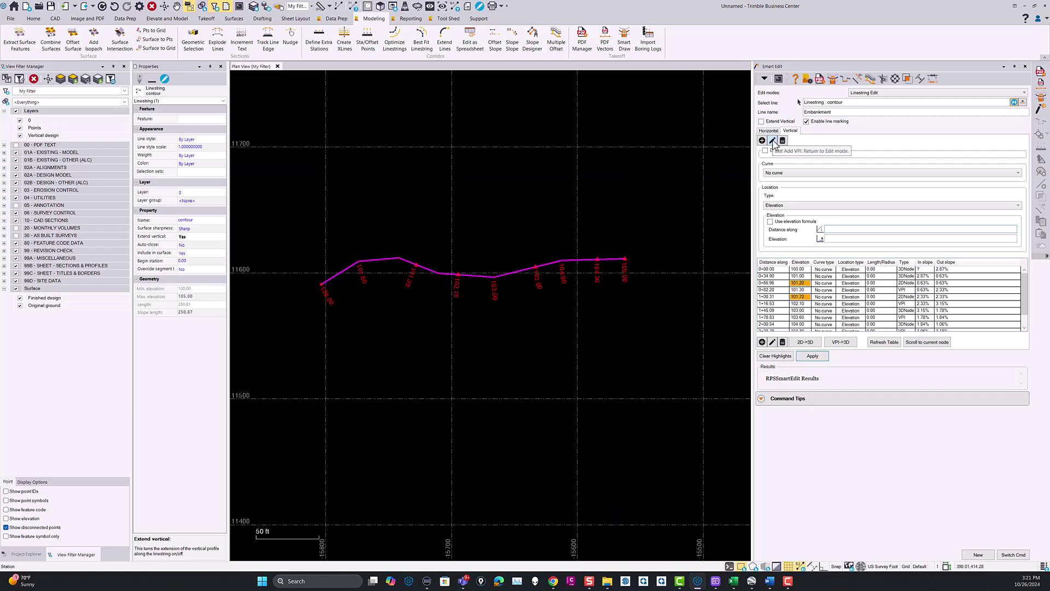
Add a VPI to the linestring at about 54.5 ft along with elevation 102.3
click(382, 286)
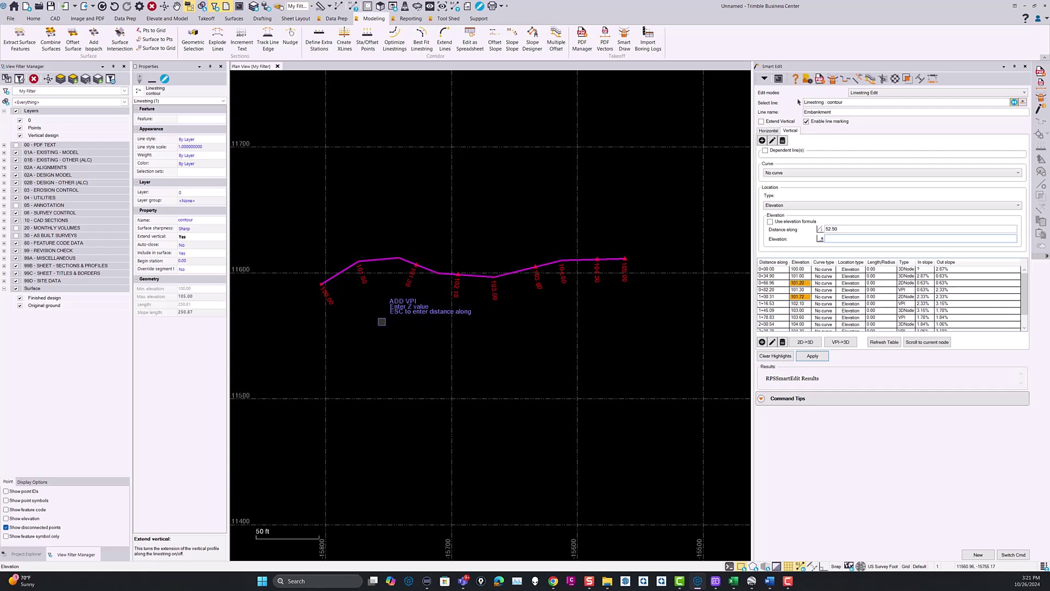
key(Escape)
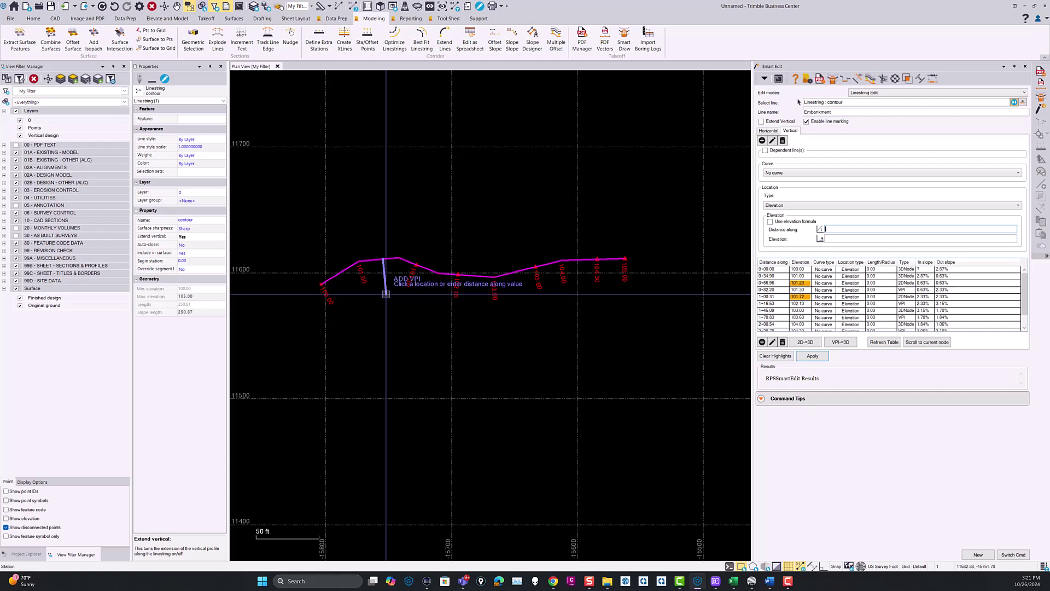
click(385, 293)
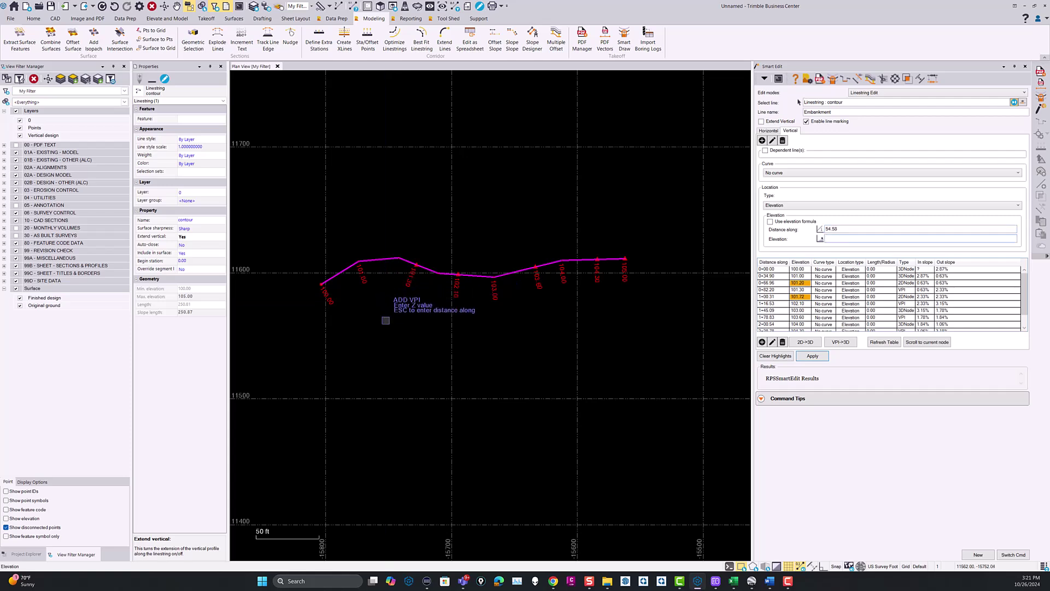
text(102.3)
key(Return)
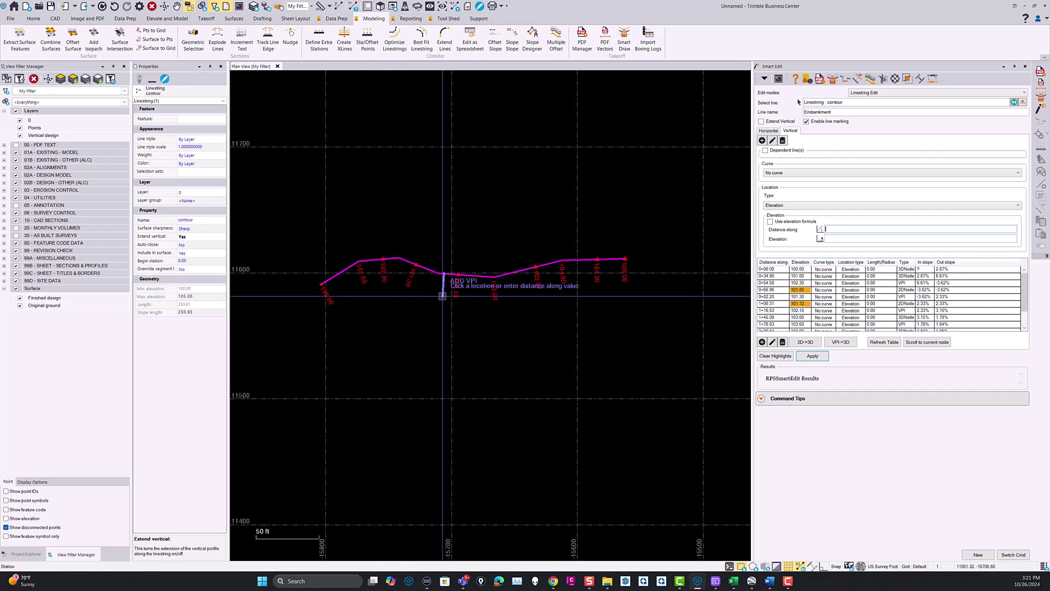
Set the elevation of the linestring's second vertex to 101.3 and of the VPI about 117 ft along to 102.4
click(773, 141)
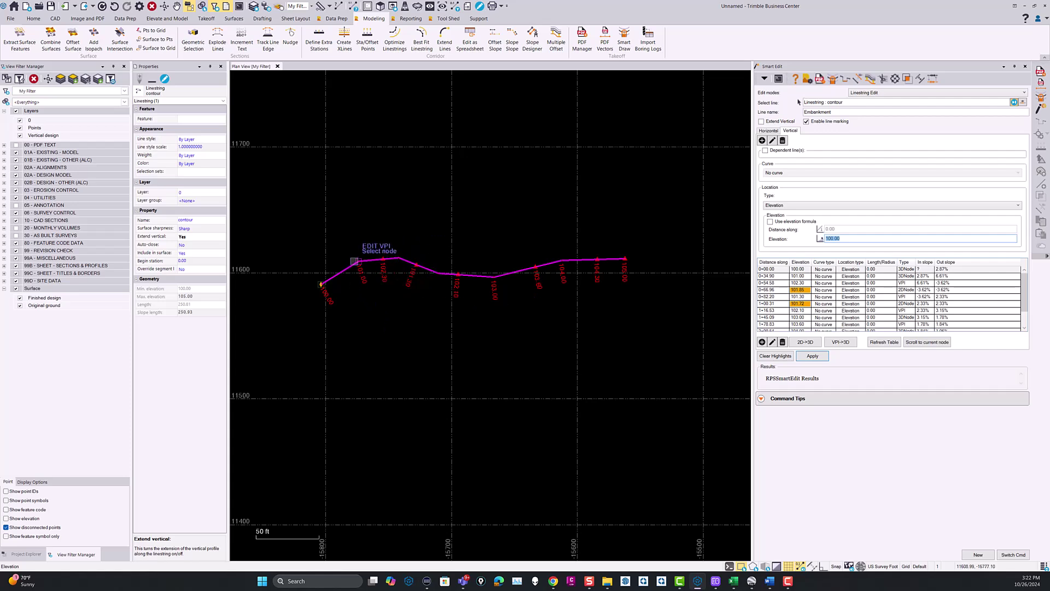
click(357, 262)
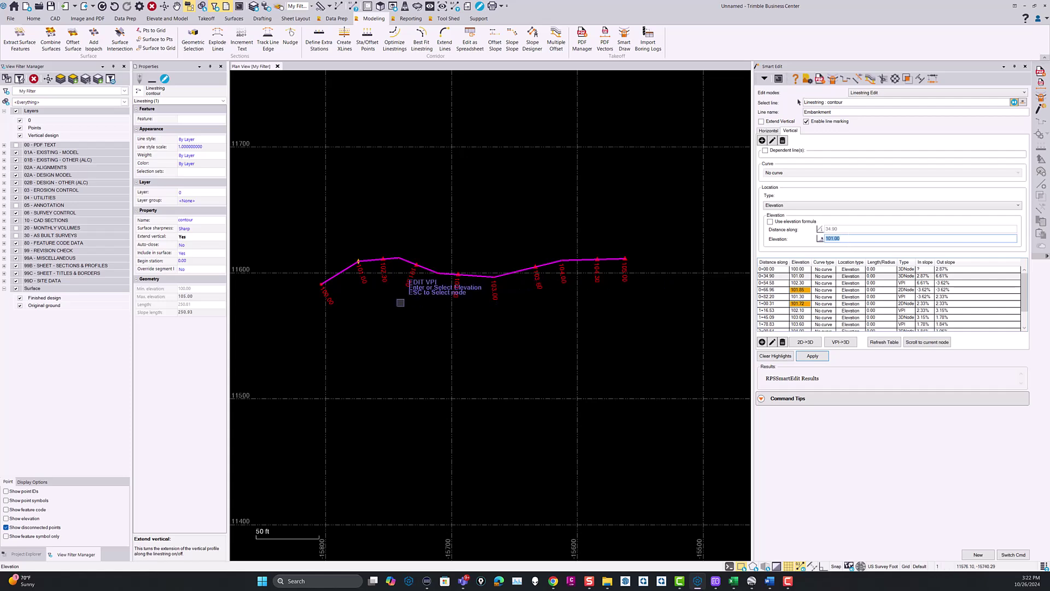
key(Return)
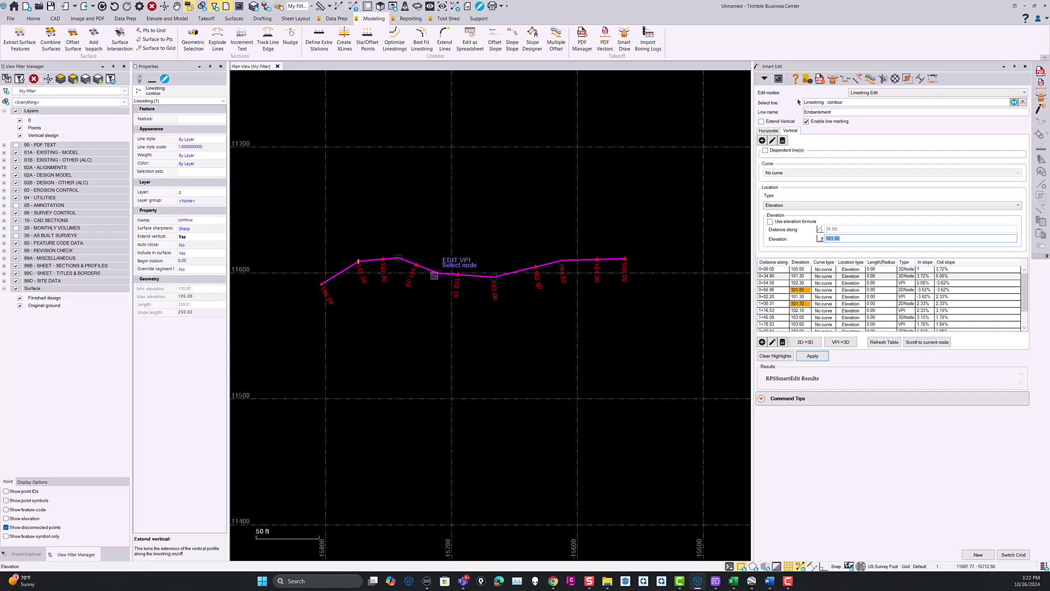
click(457, 274)
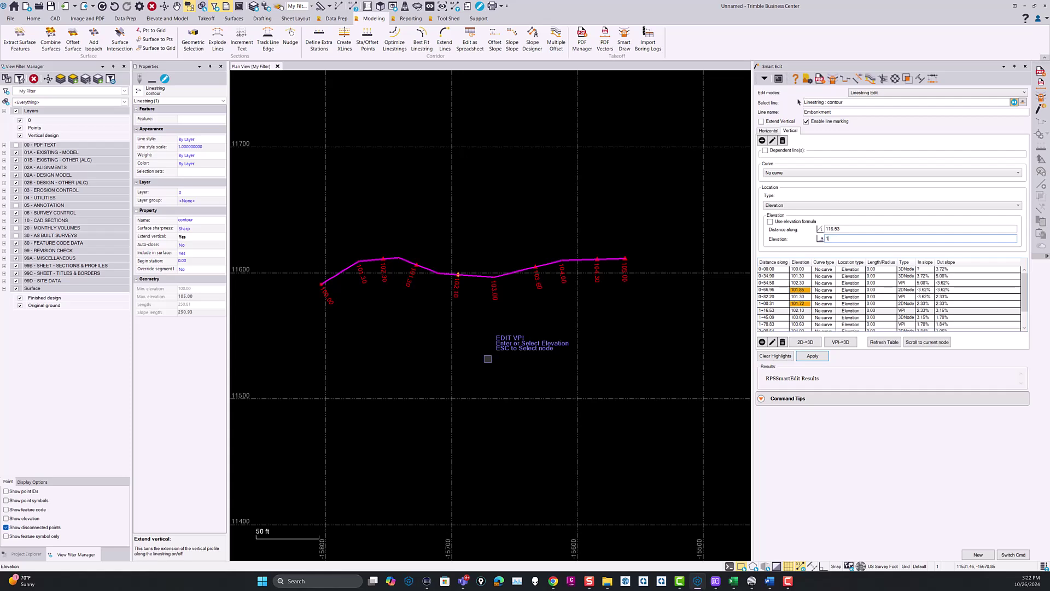
text(102.4)
key(Return)
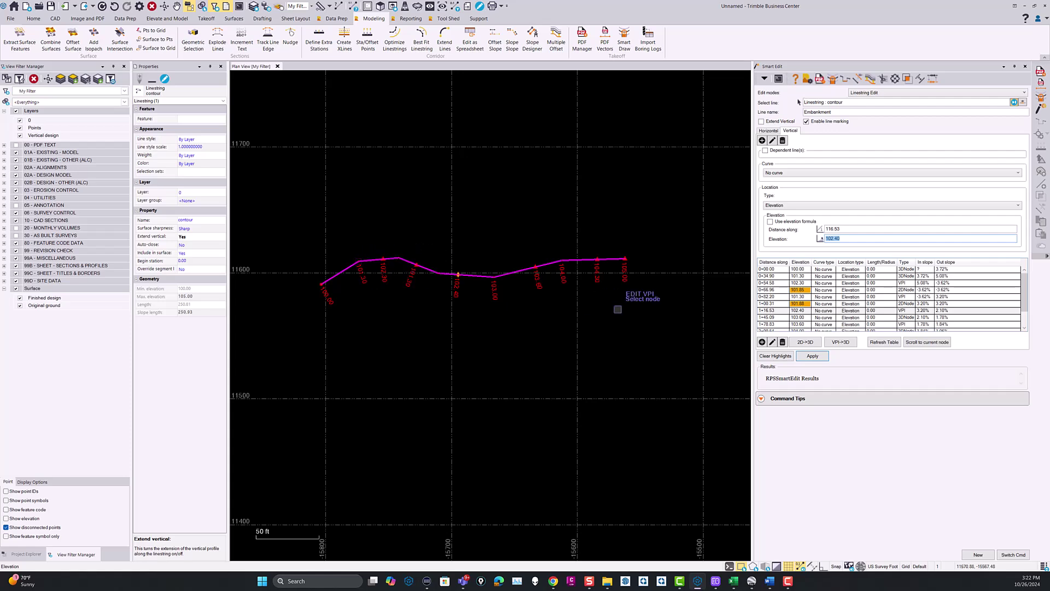
Step through the linestring's vertical nodes in edit mode, starting at the 102.30 VPI, to examine their elevations
middle_drag(474, 343, 484, 313)
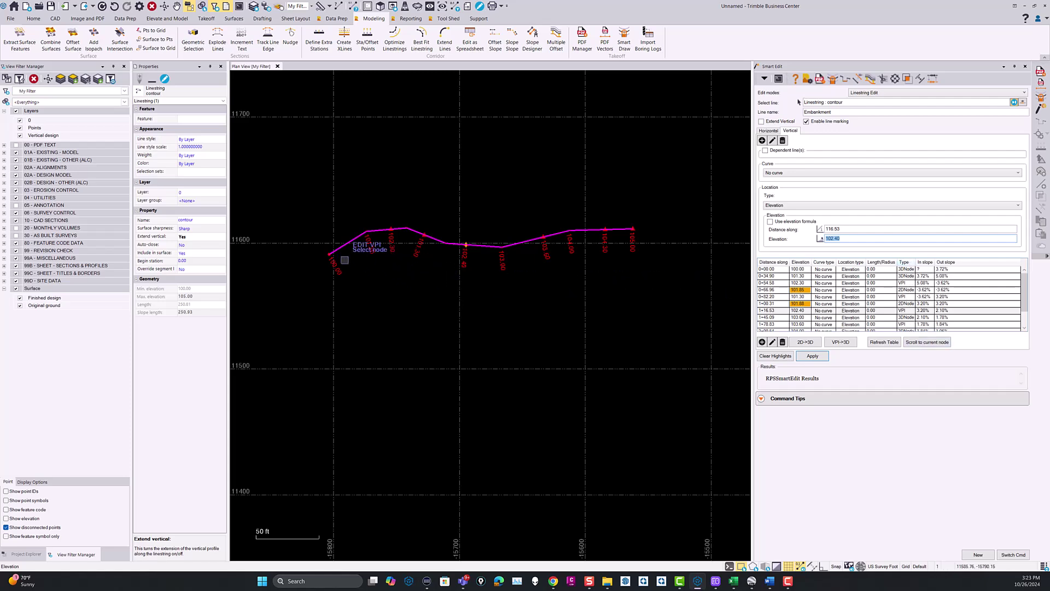
click(375, 272)
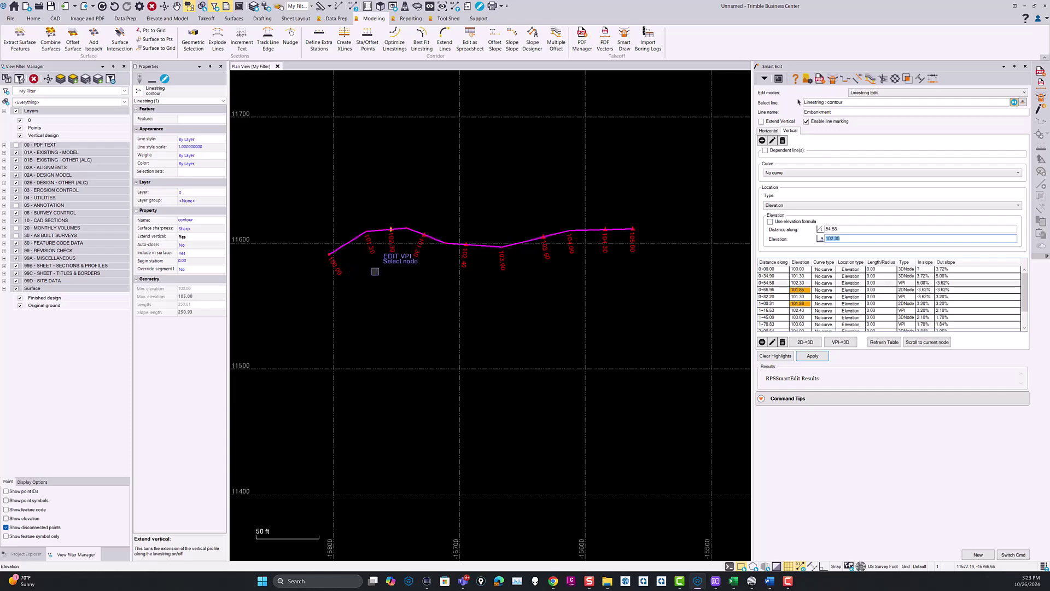
key(Down)
key(Down)
key(Down)
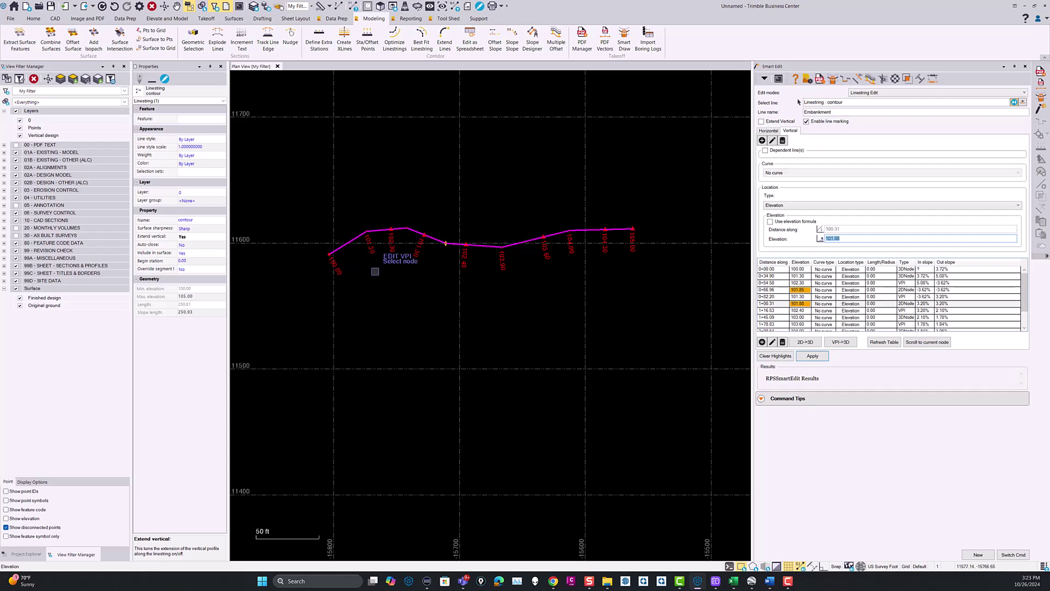
key(Down)
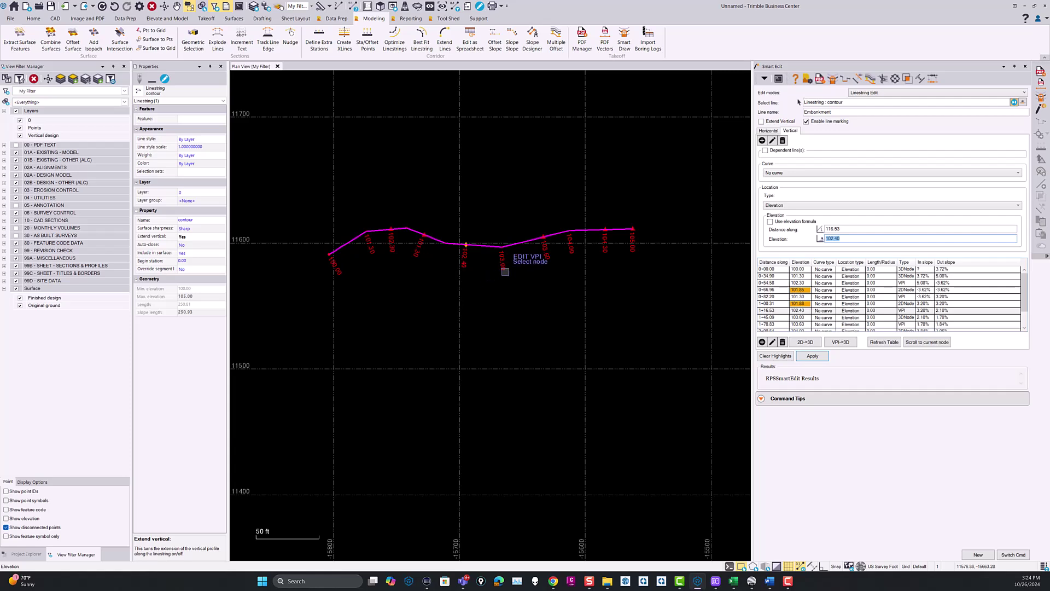
click(503, 271)
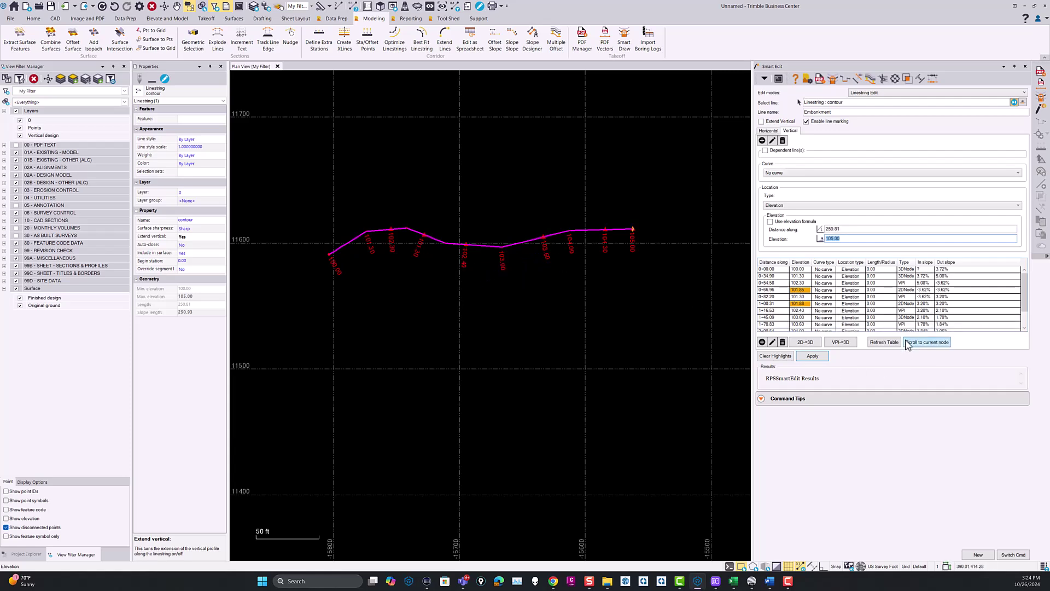
Bring the currently selected node into view in the vertical node table
click(930, 344)
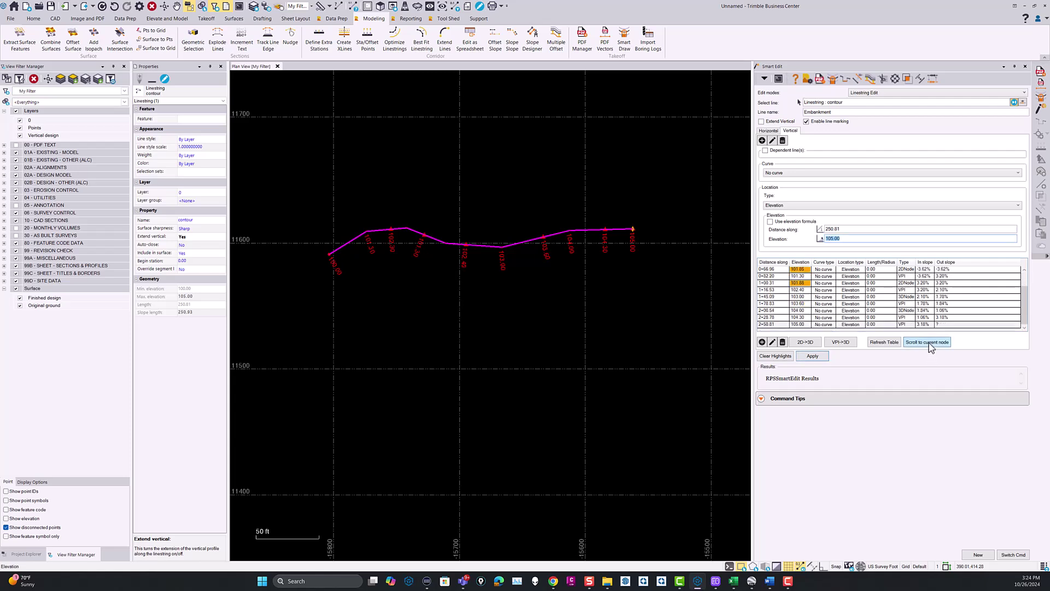
click(805, 343)
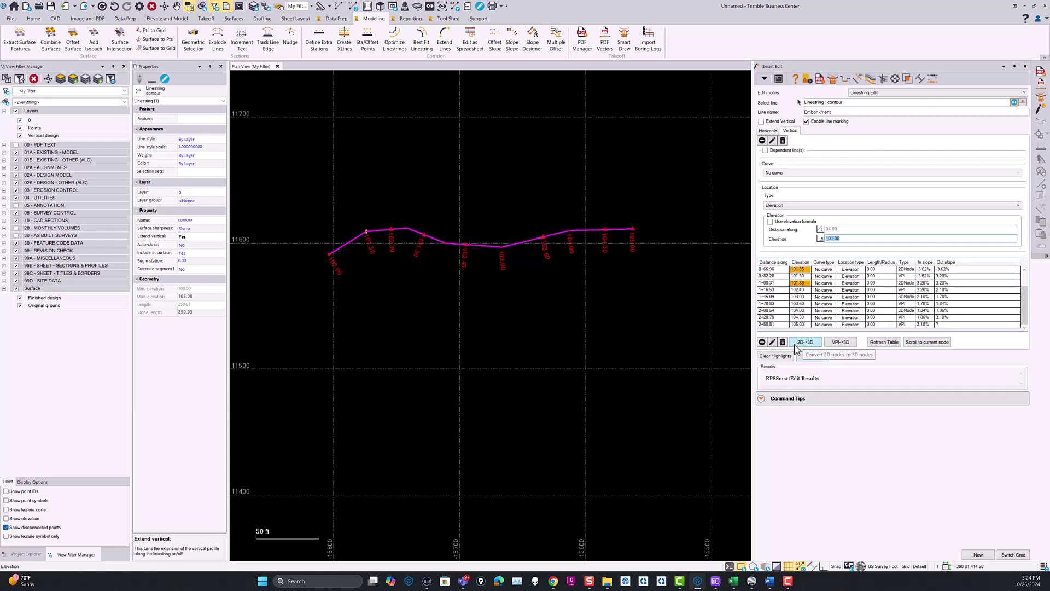
click(923, 344)
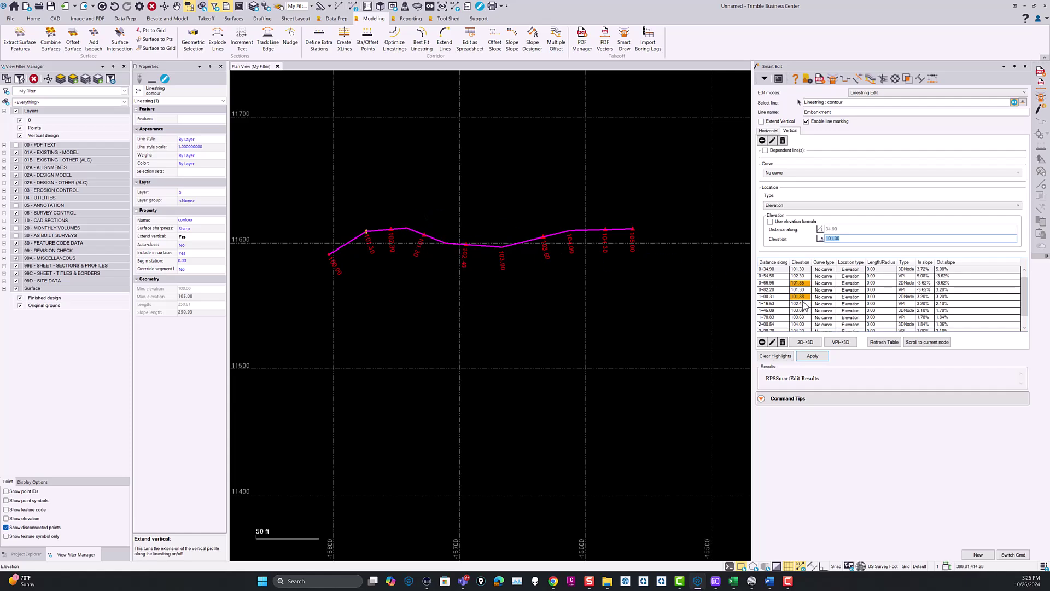
Convert the linestring's 2D nodes to 3D nodes and check their elevations in the table and plan view
click(805, 342)
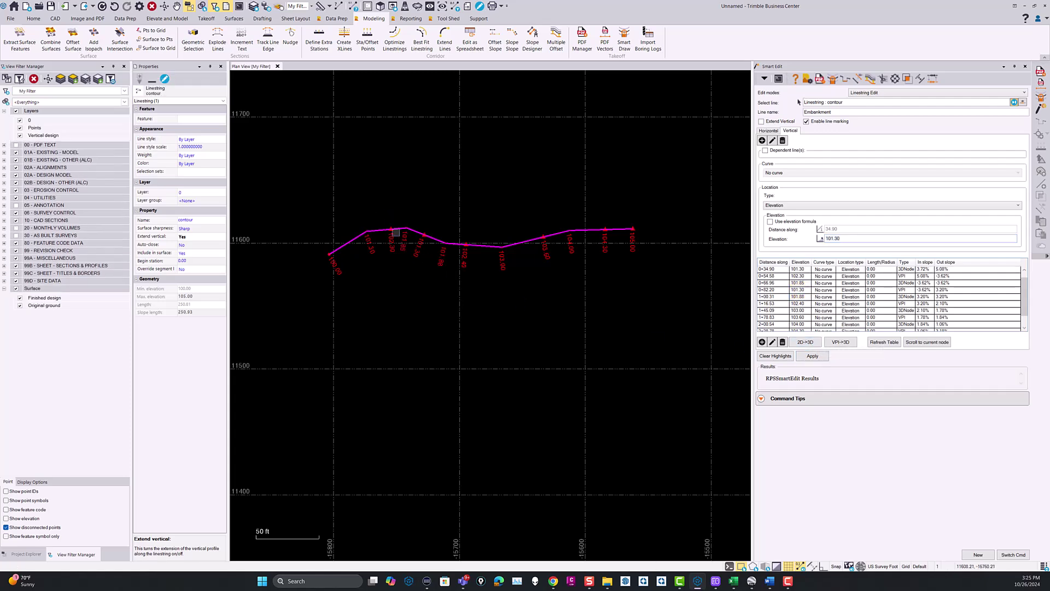
scroll(795, 322, up, 1)
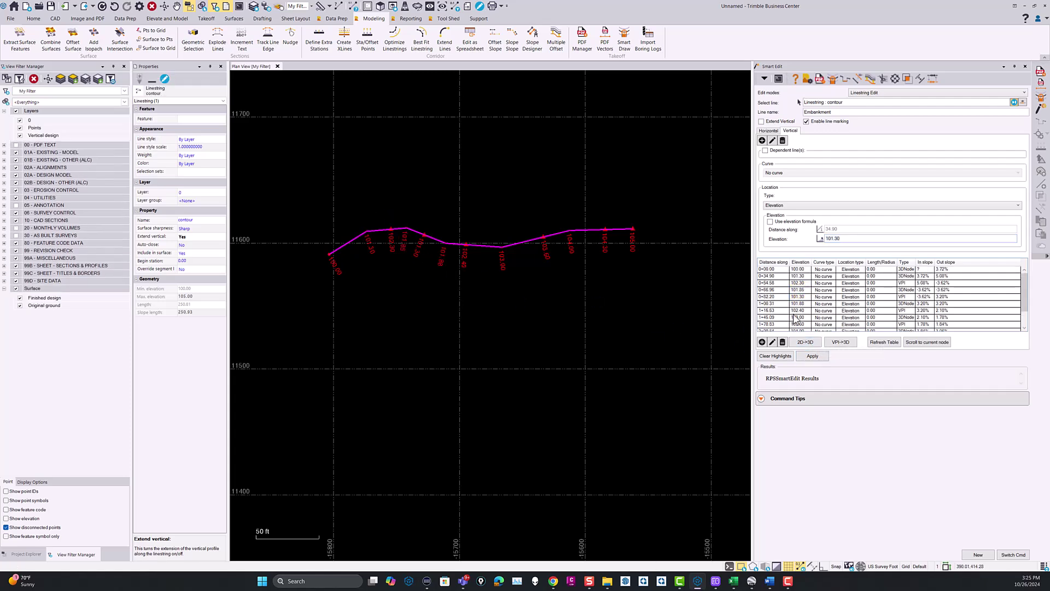
scroll(800, 321, down, 1)
scroll(798, 323, up, 1)
scroll(390, 238, up, 3)
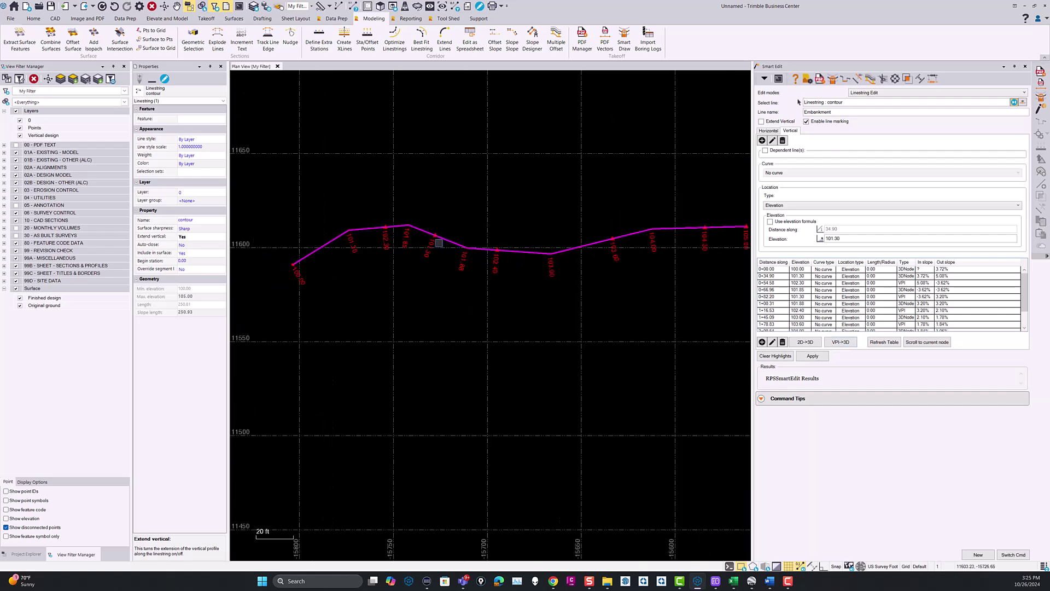
scroll(391, 268, down, 2)
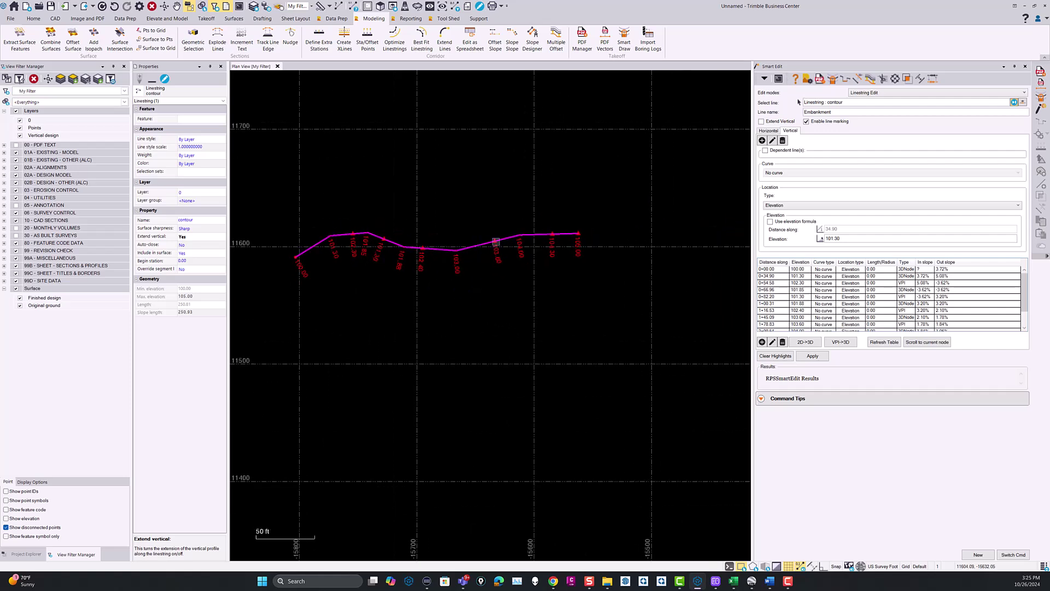
Convert all of the linestring's VPIs to 3D nodes
click(842, 342)
click(318, 242)
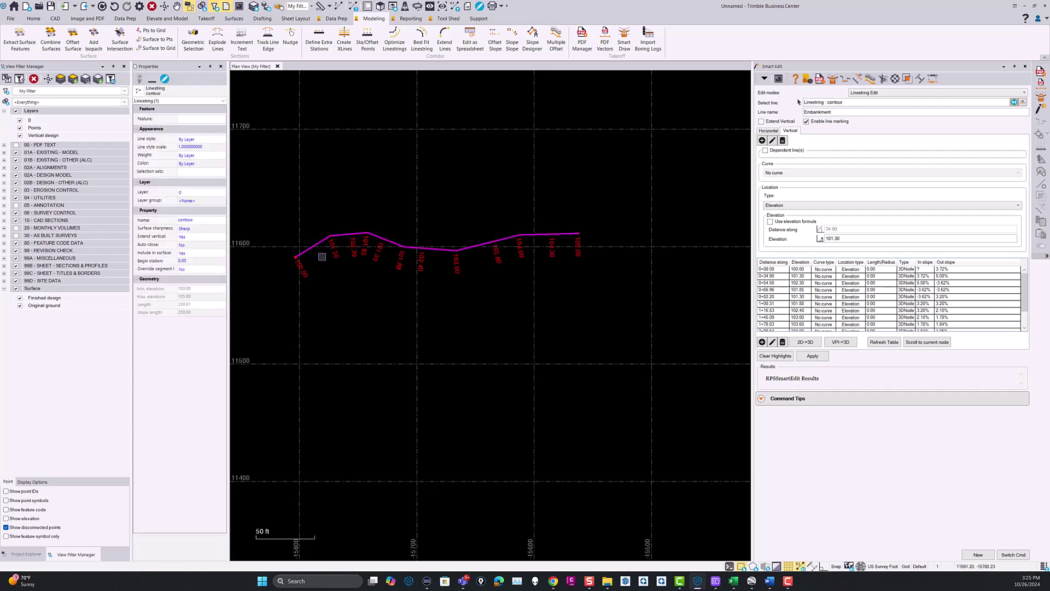
right_click(374, 293)
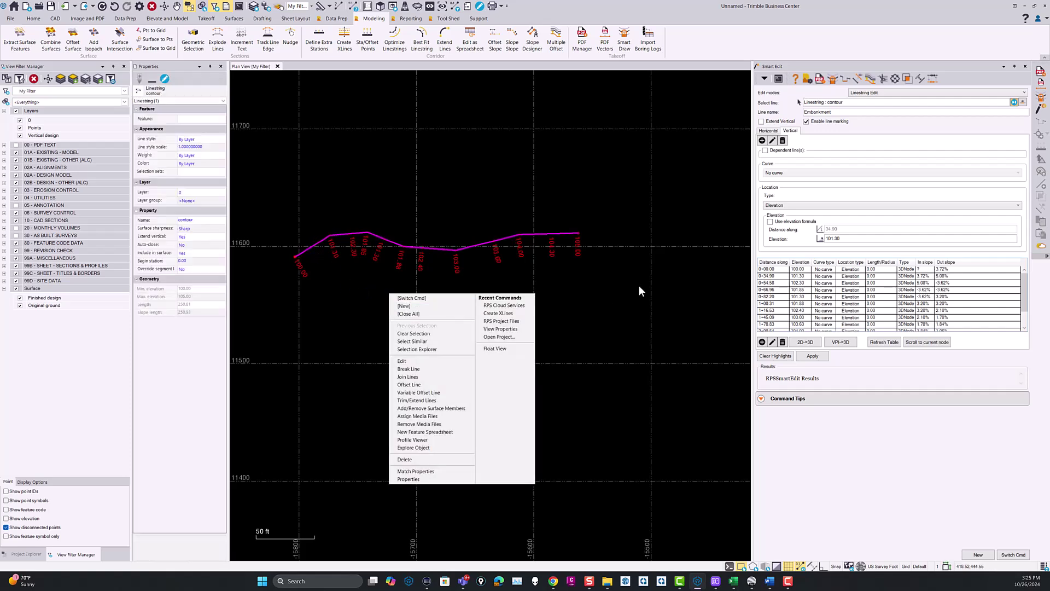
click(871, 284)
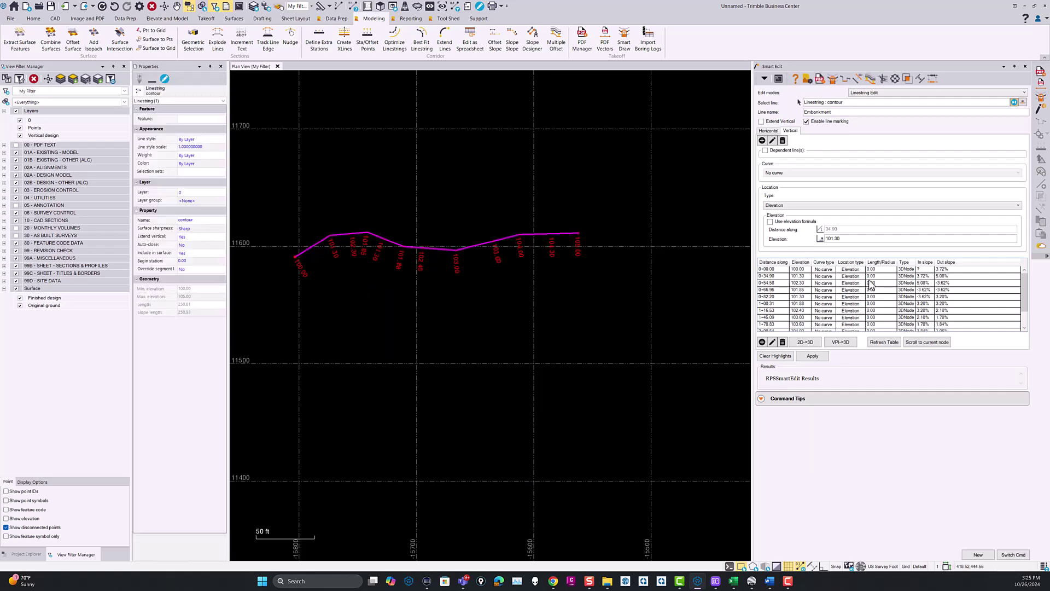
Turn on Rock Grips for the Embankment linestring
click(844, 113)
right_click(844, 122)
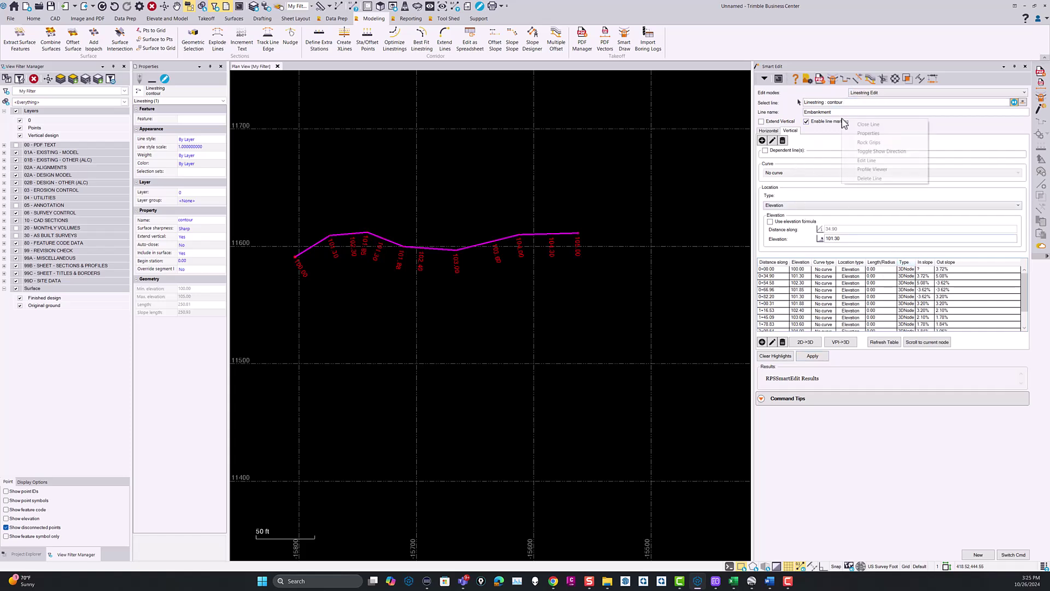
click(880, 143)
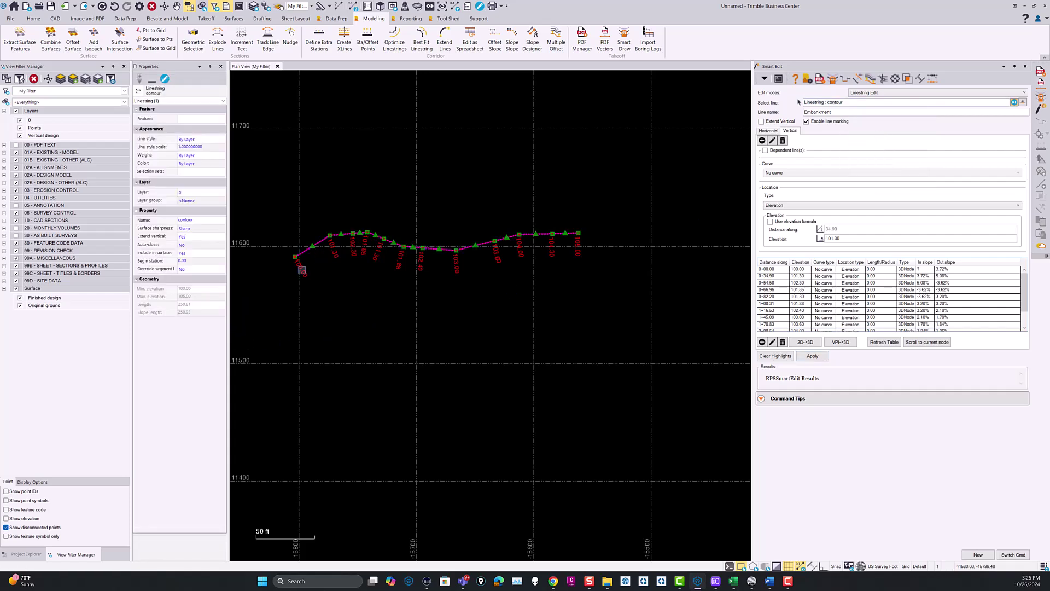
Move the linestring's start node outward with its grip so the line is about 296 ft long, and apply the edit
click(296, 256)
click(255, 282)
middle_drag(428, 350, 513, 323)
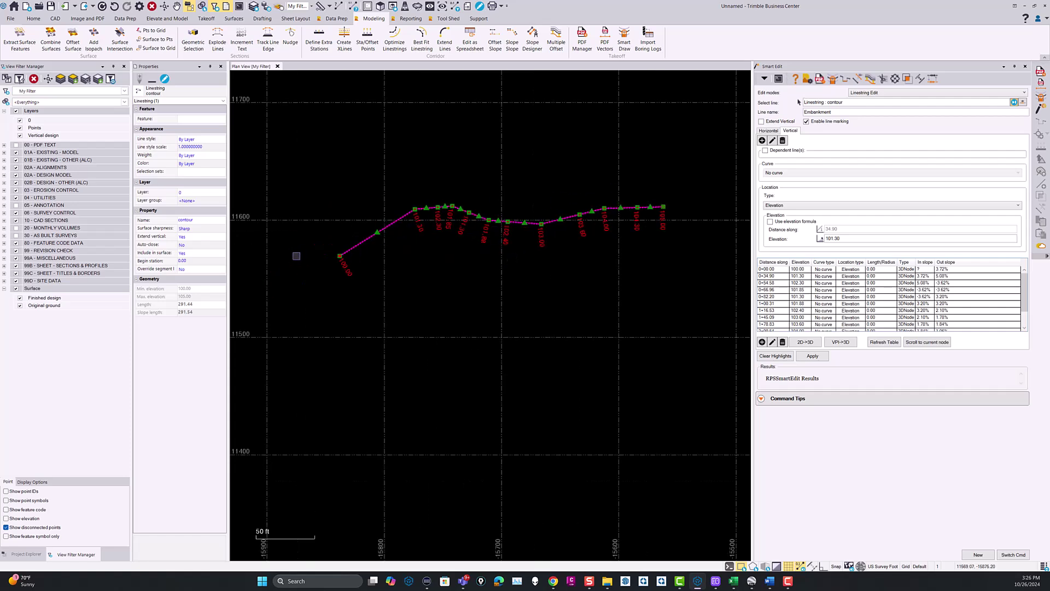
click(340, 256)
click(330, 247)
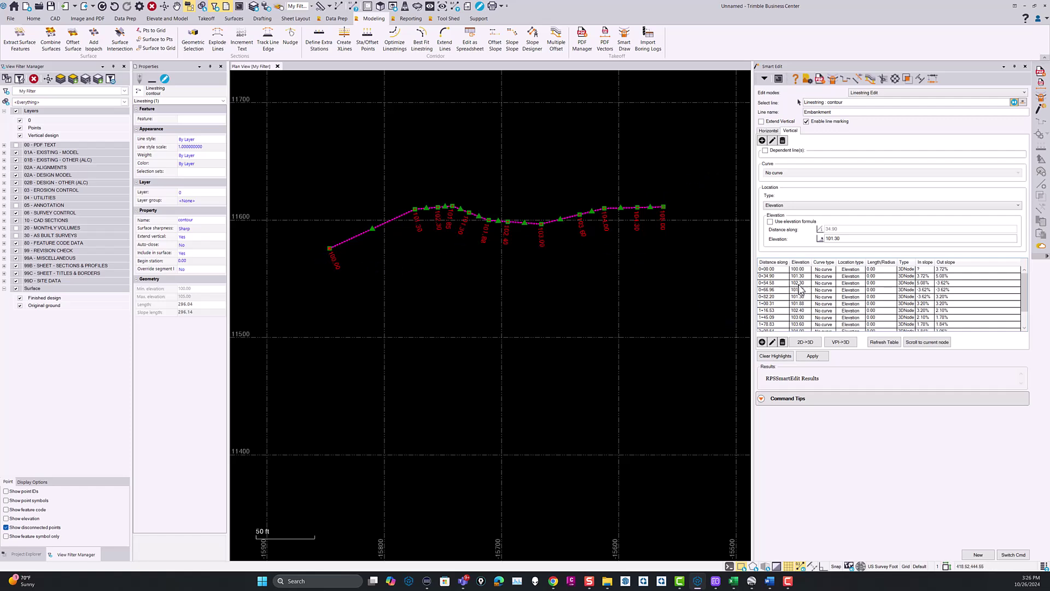
click(812, 355)
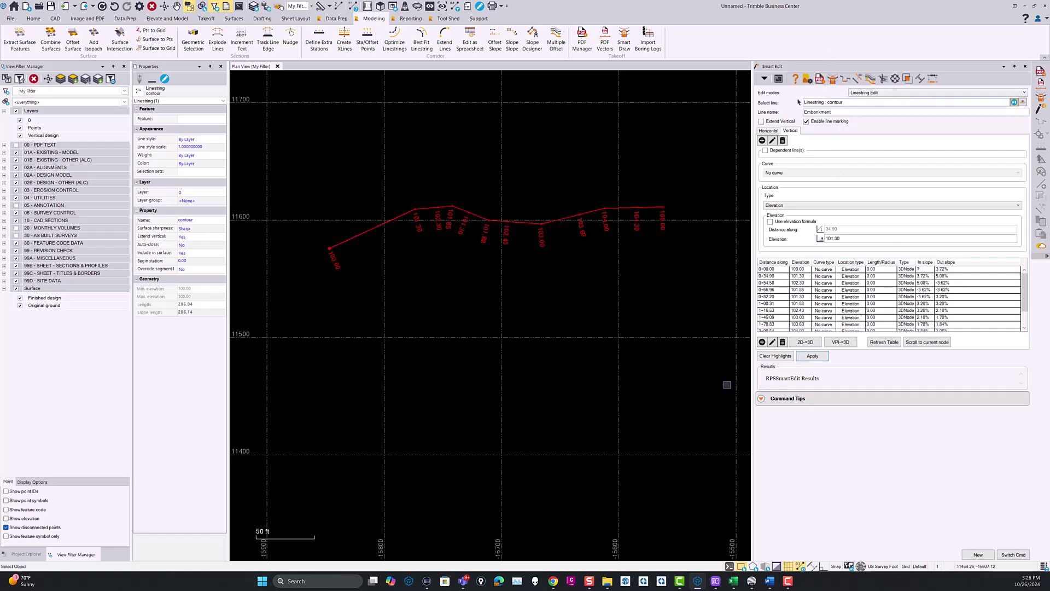
View the Embankment linestring in the Profile Viewer, and close the profile view
right_click(833, 113)
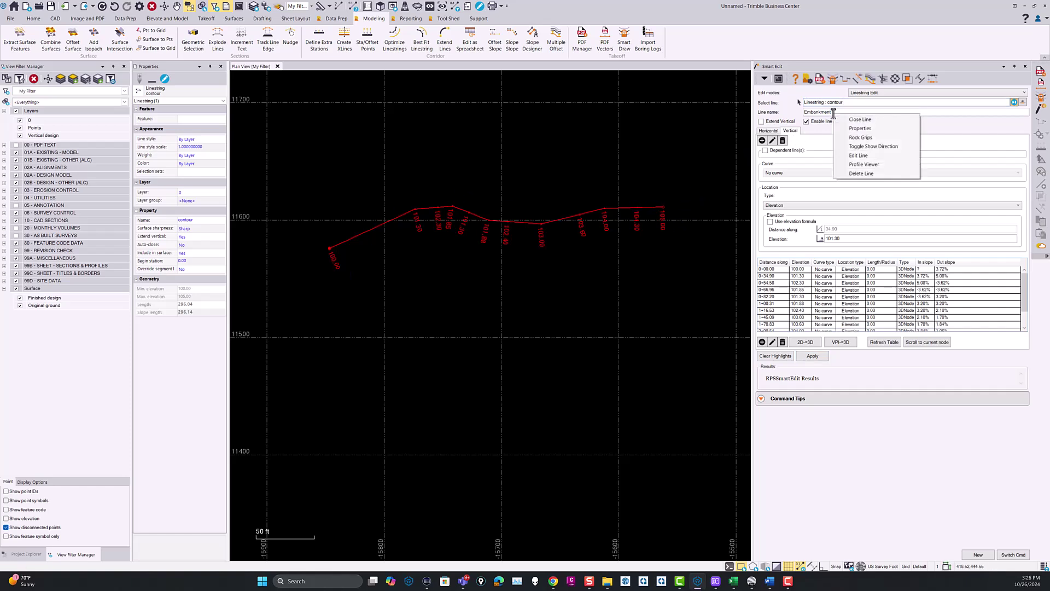
click(865, 164)
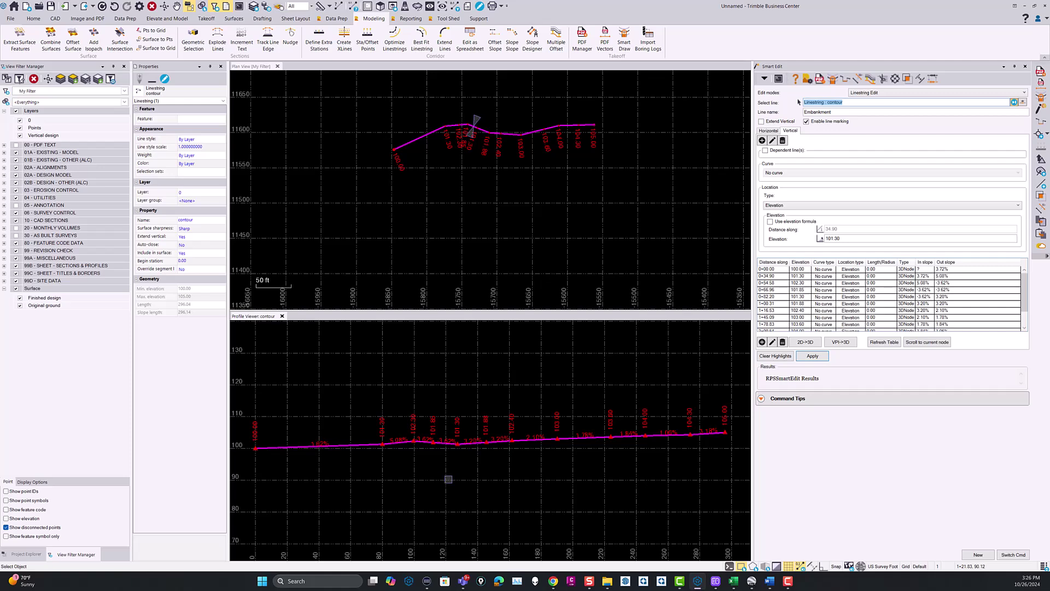
click(283, 316)
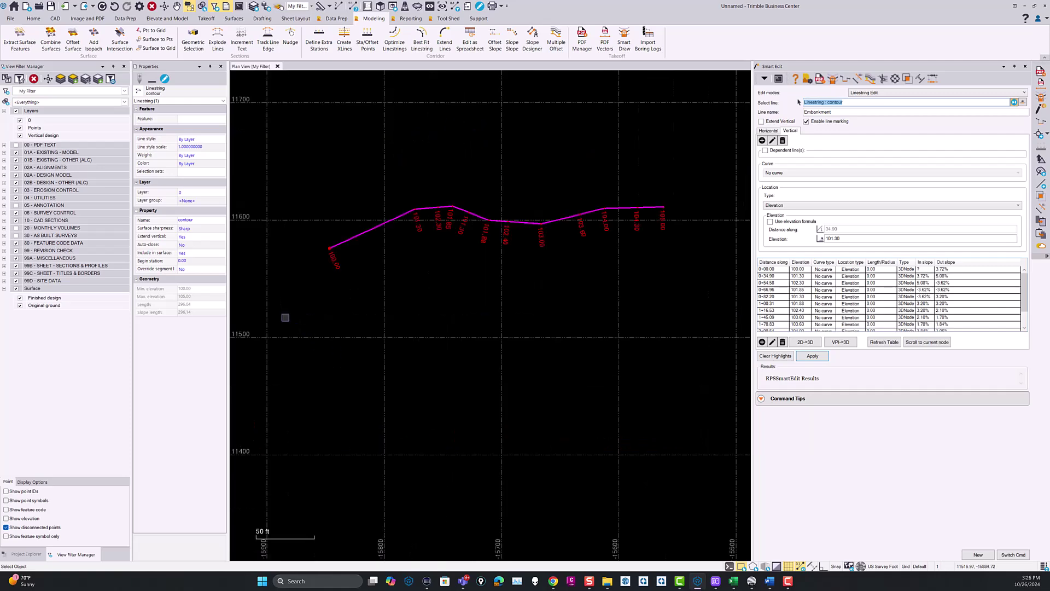
Add a VPI on the Embankment line 47.77 ft along, located by an incoming slope of -5%
middle_drag(584, 301, 558, 309)
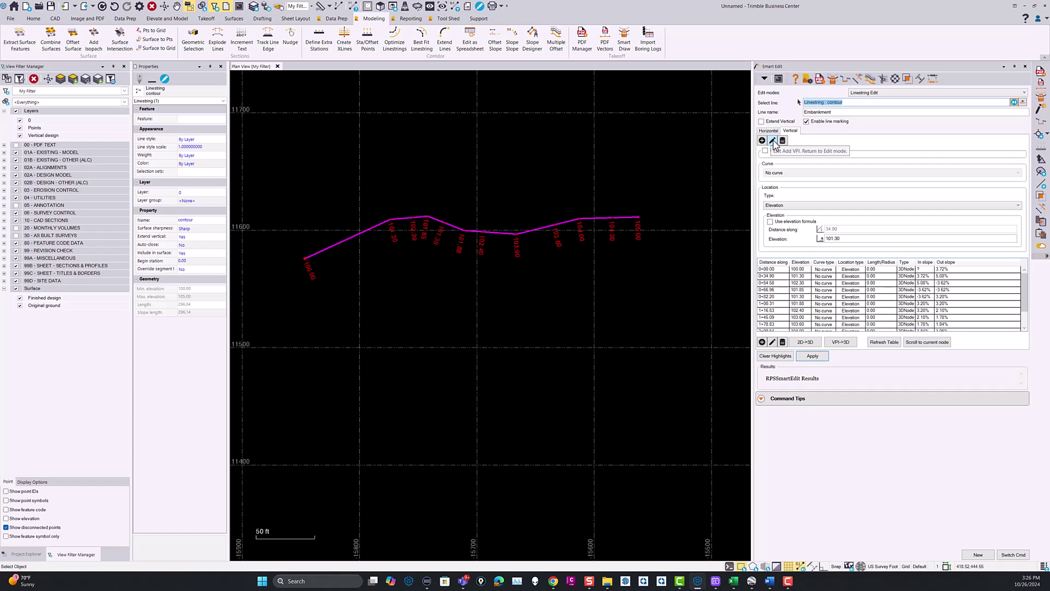
click(773, 141)
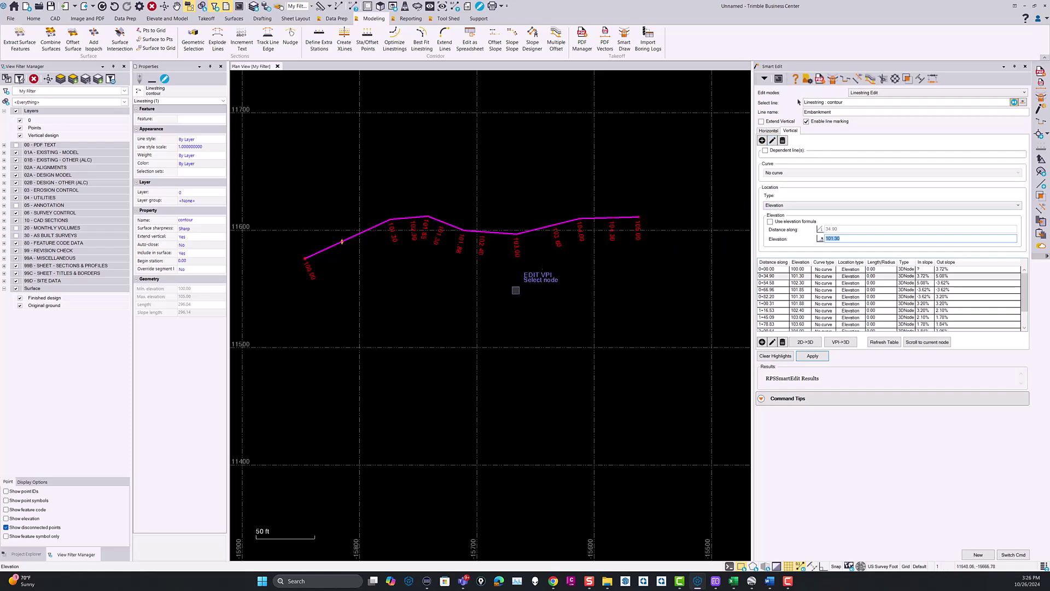
click(761, 140)
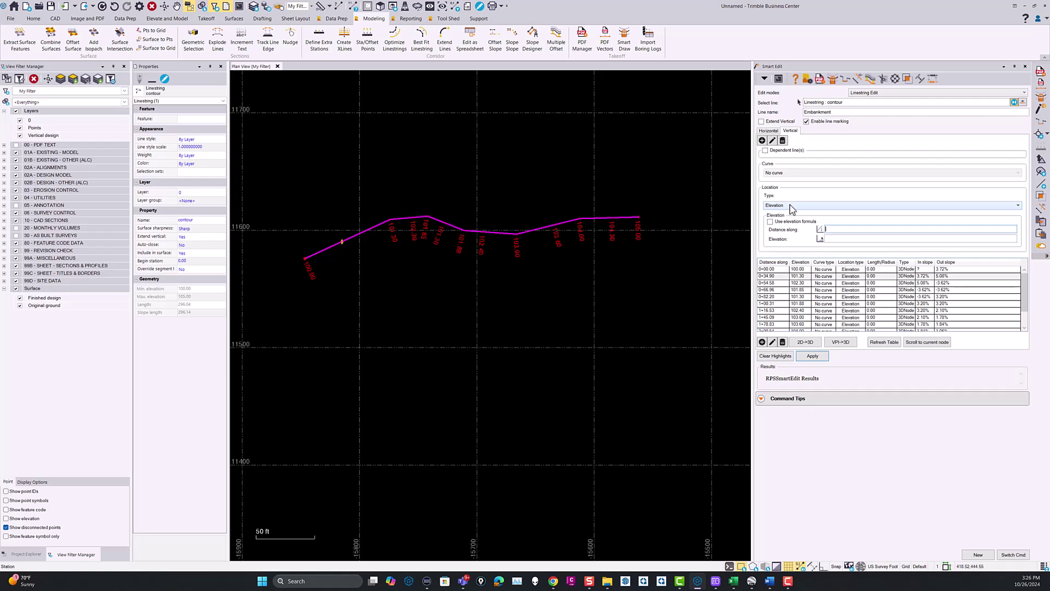
click(789, 206)
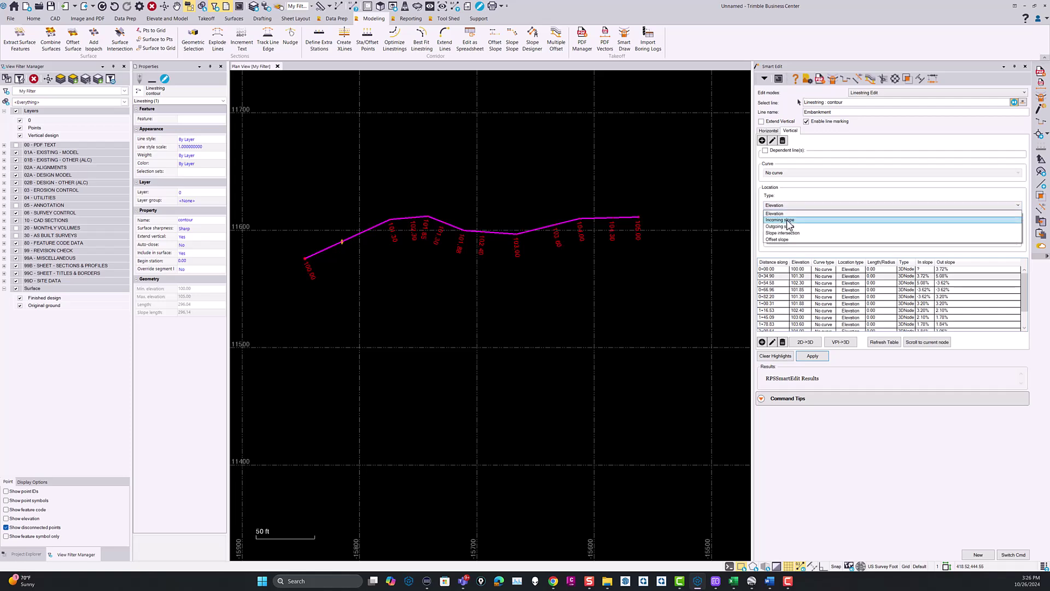
click(788, 220)
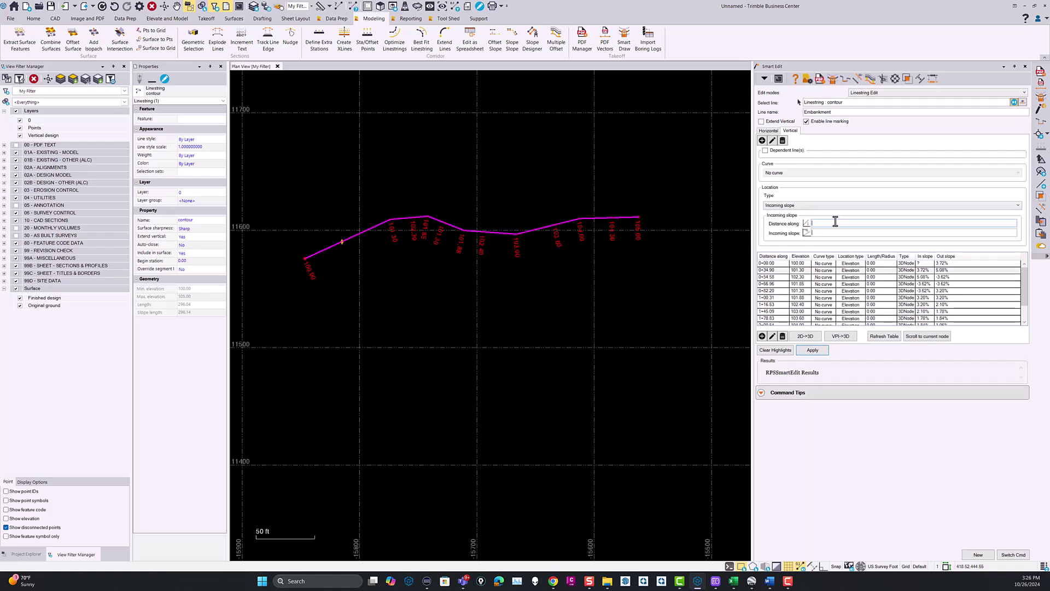
click(370, 267)
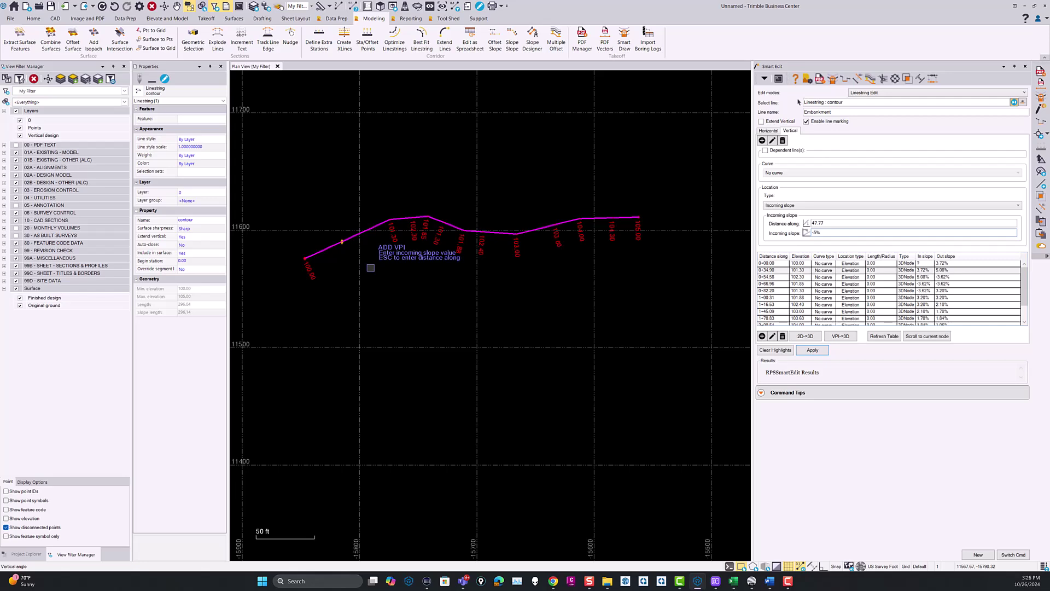
key(Return)
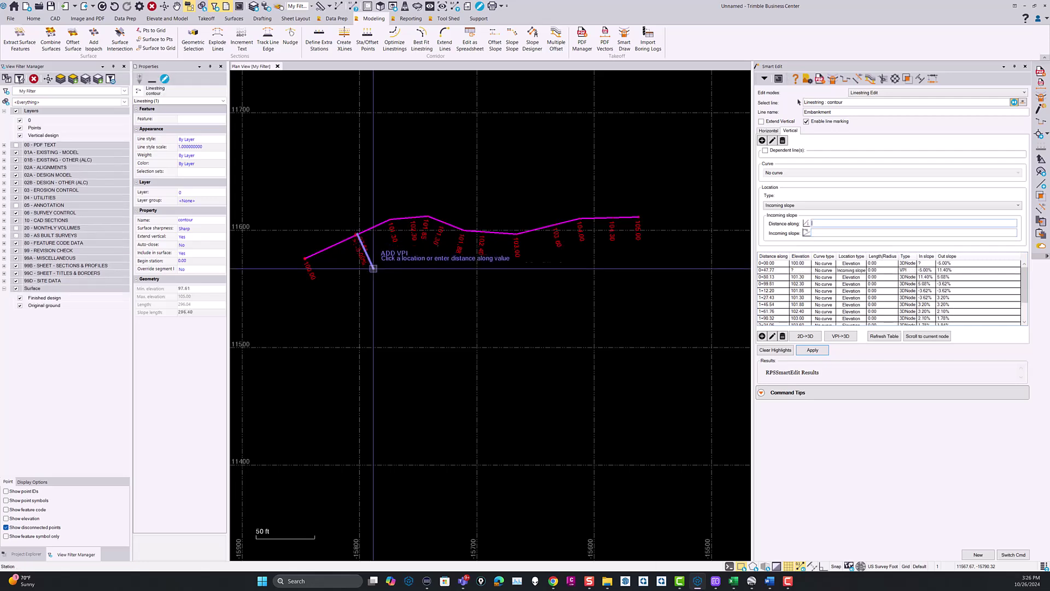
scroll(346, 263, up, 3)
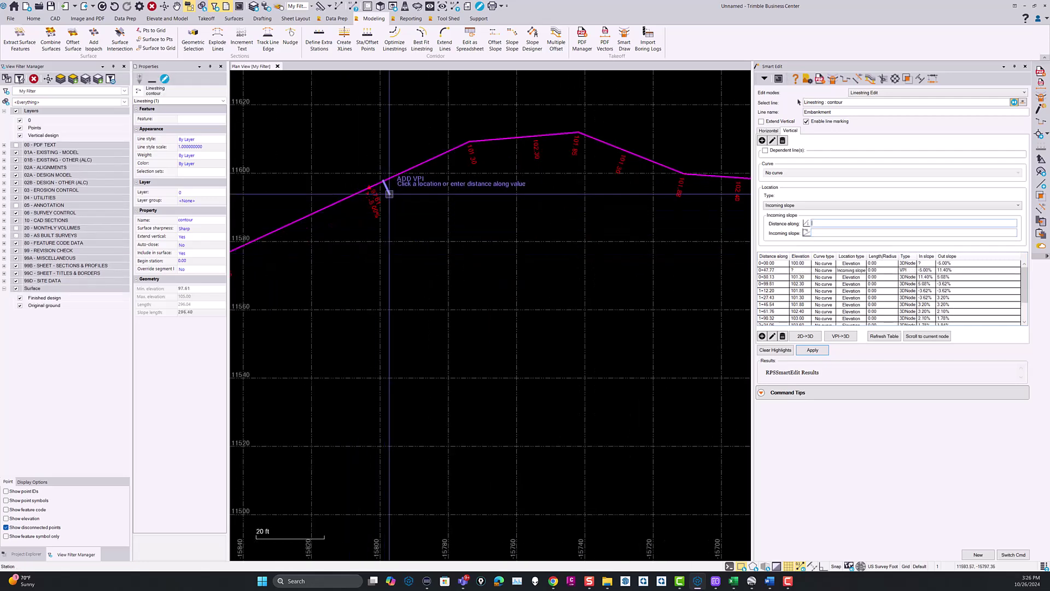
middle_drag(284, 260, 356, 228)
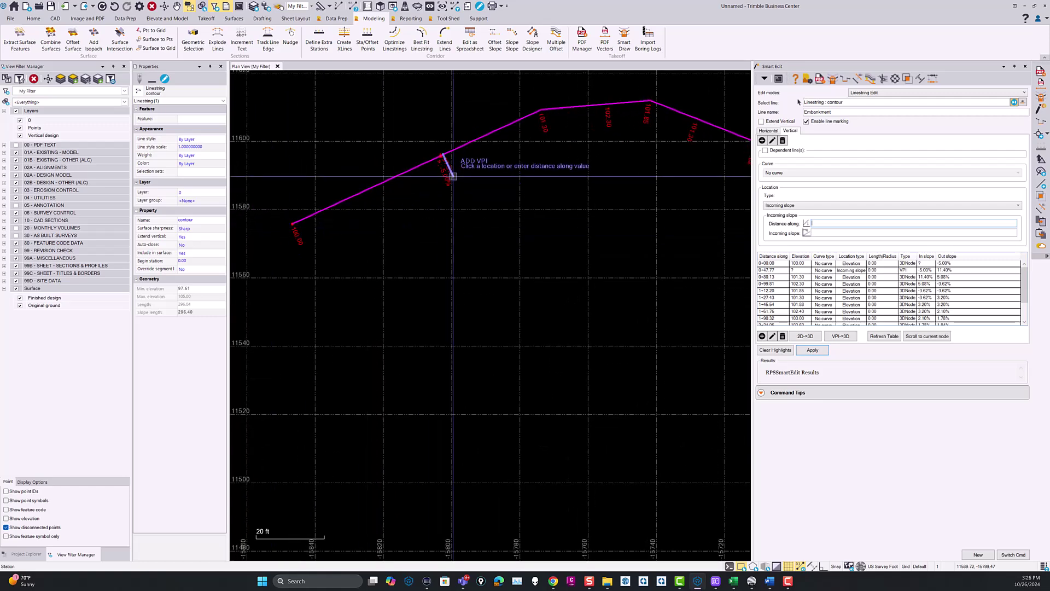
middle_drag(476, 186, 451, 199)
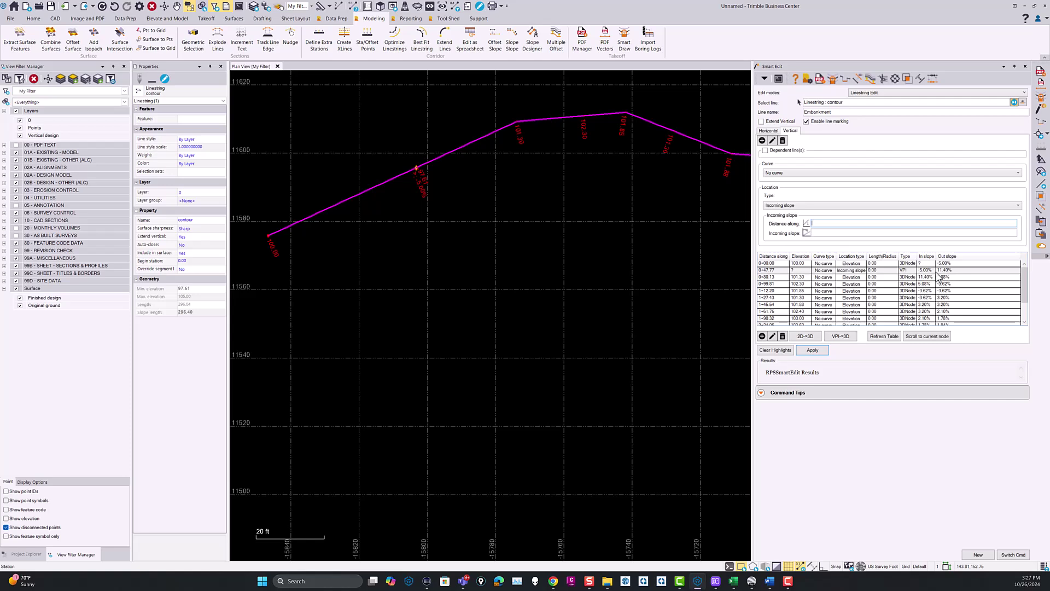
Add a VPI on the Embankment line 174.94 ft along, located by an outgoing slope of 3.2%, and review the VPI table
scroll(459, 257, down, 3)
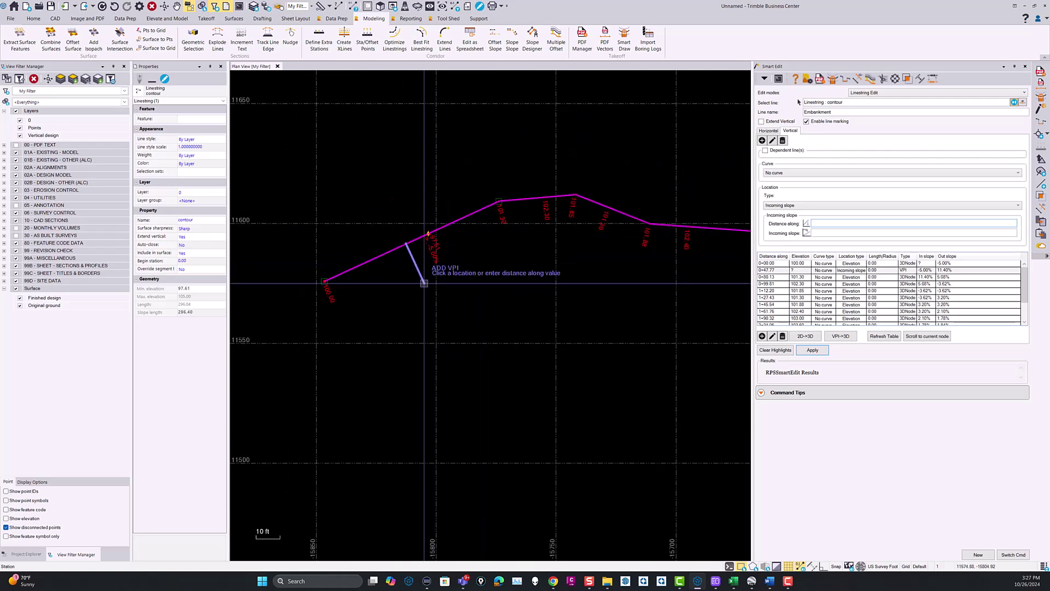
middle_drag(556, 312, 514, 295)
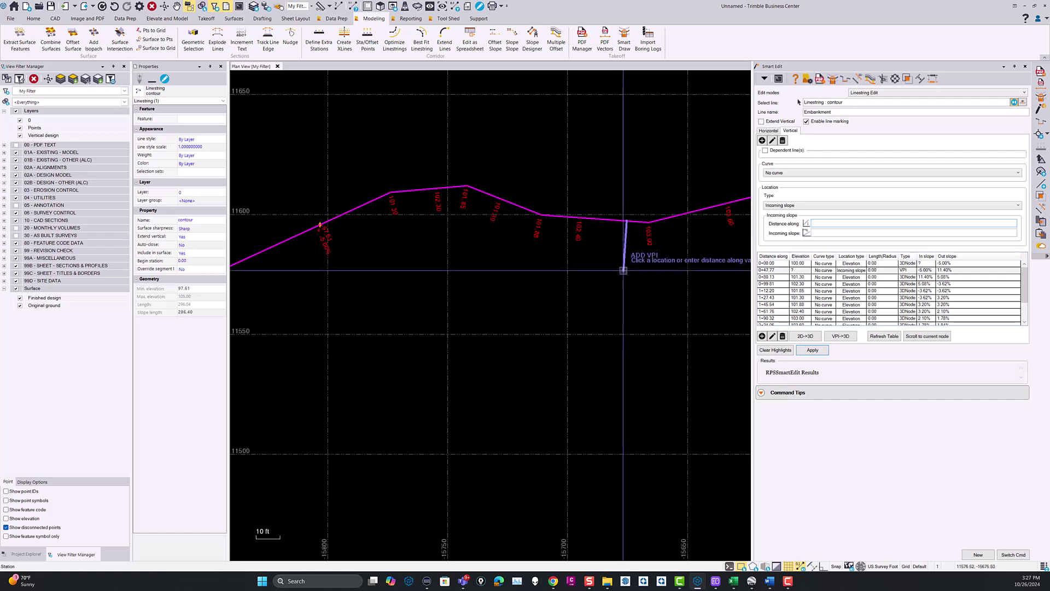
click(788, 208)
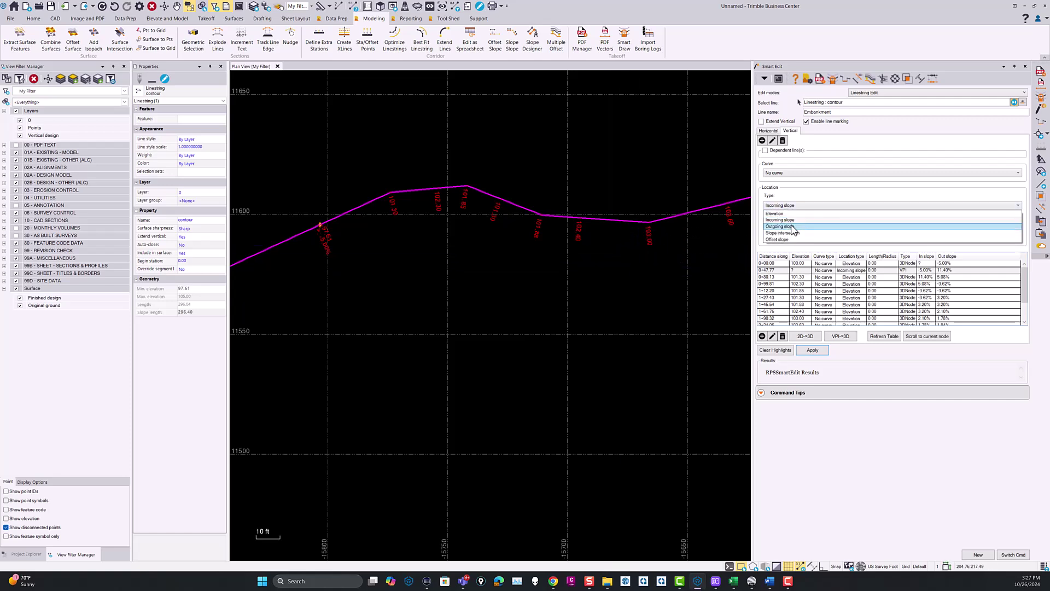
click(792, 229)
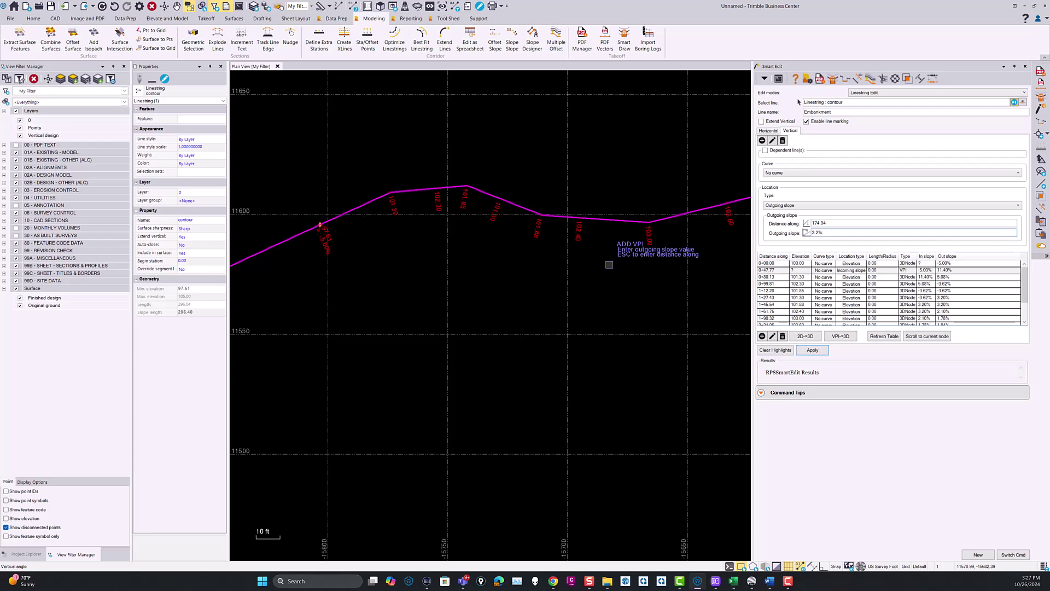
key(Return)
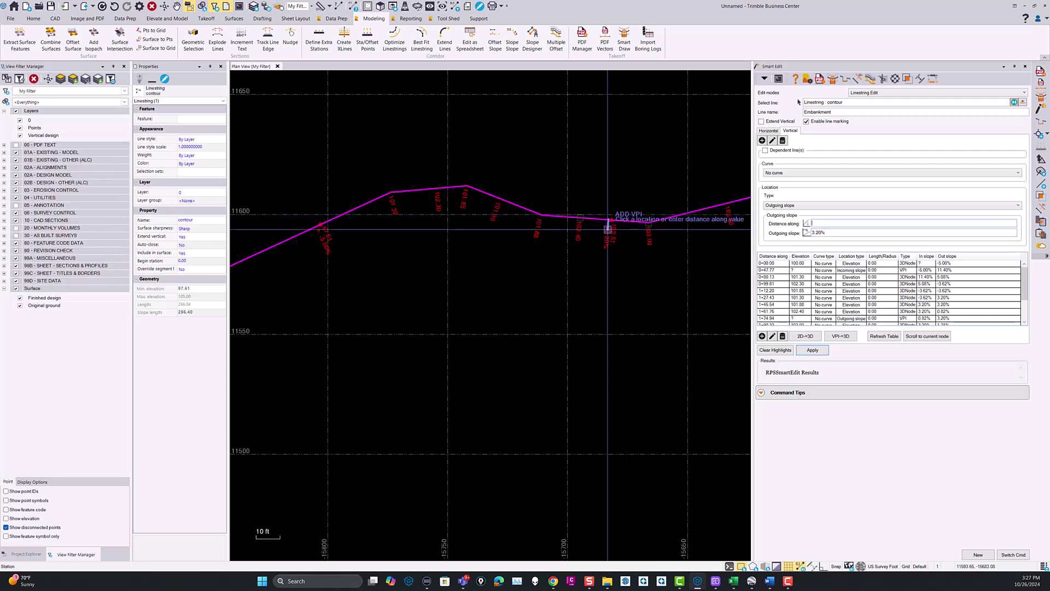
scroll(886, 289, down, 2)
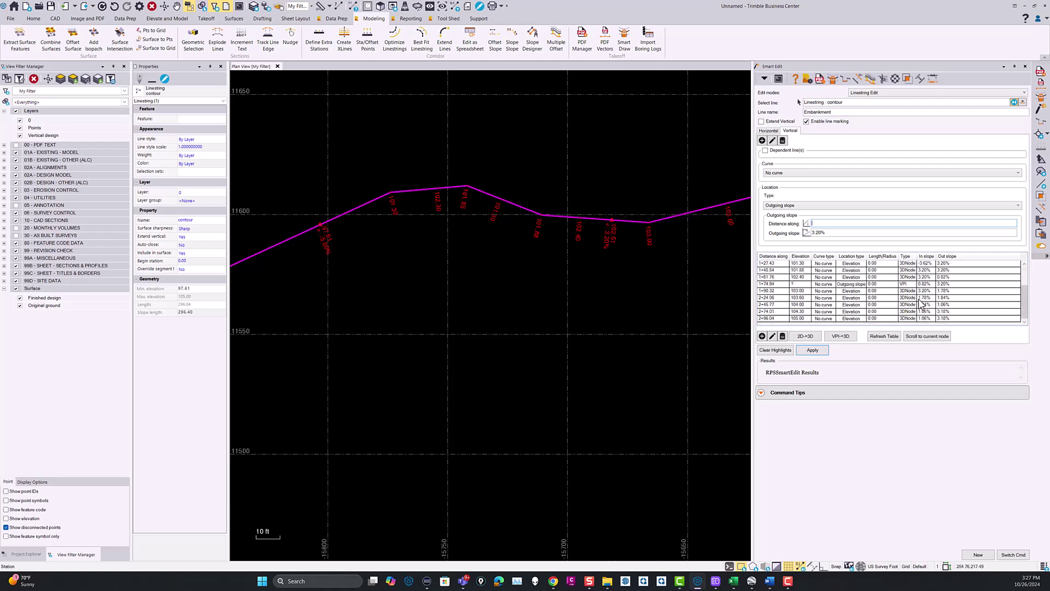
scroll(913, 313, up, 2)
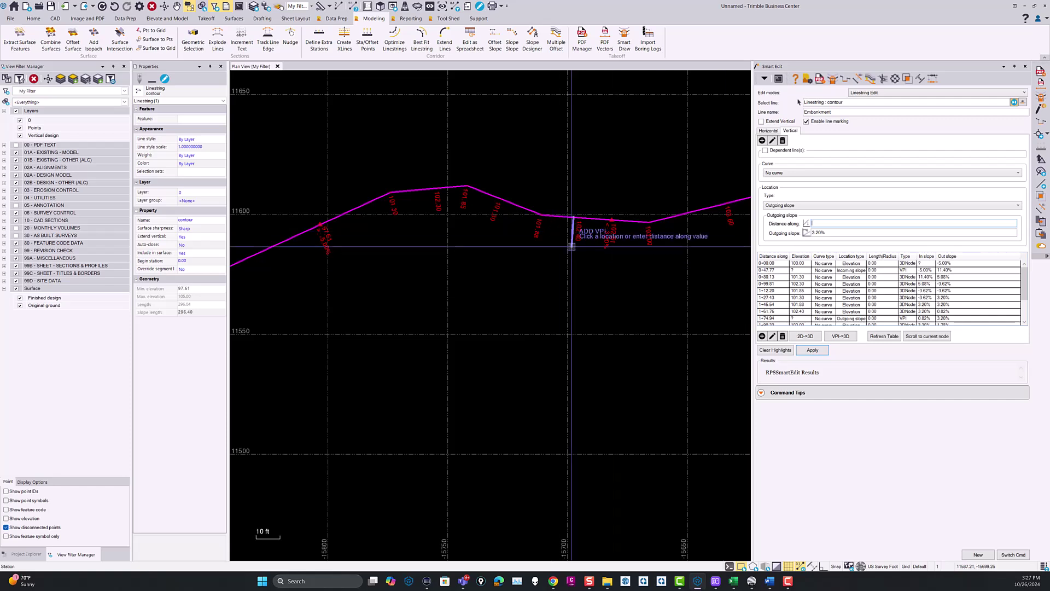
scroll(807, 279, down, 2)
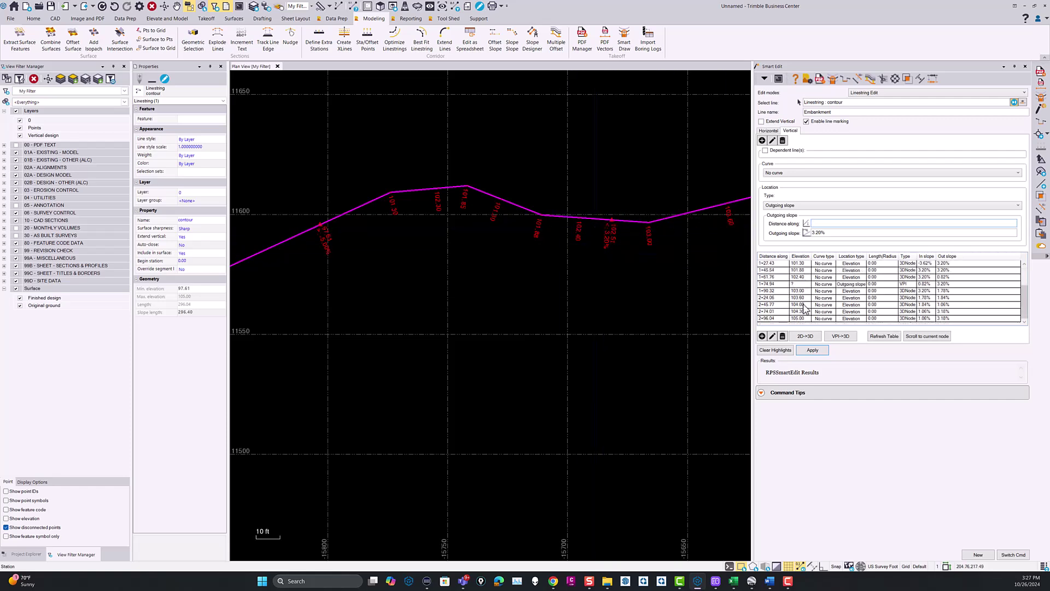
scroll(802, 322, up, 2)
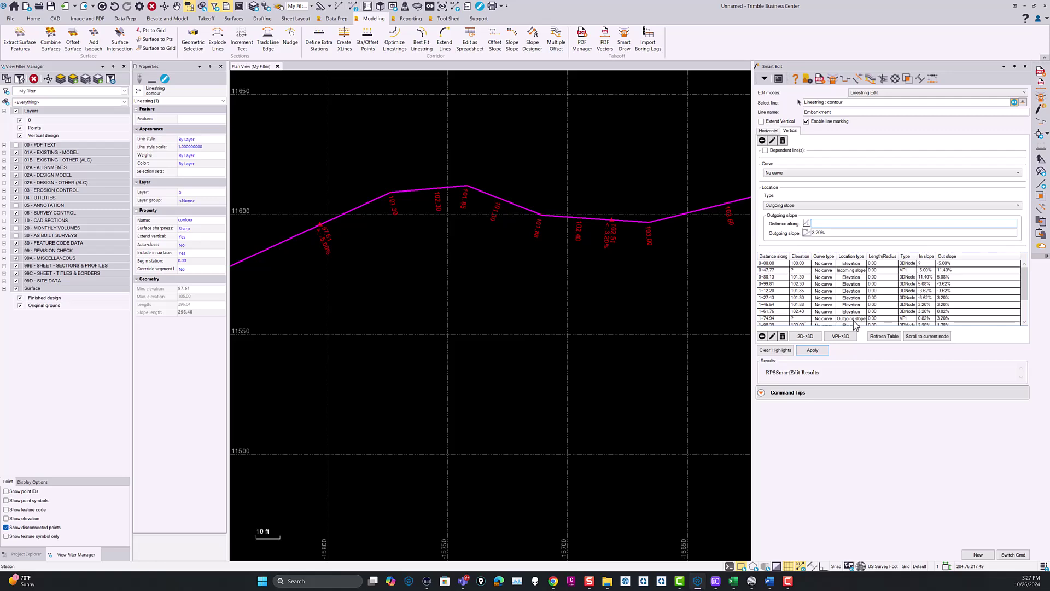
scroll(543, 272, down, 4)
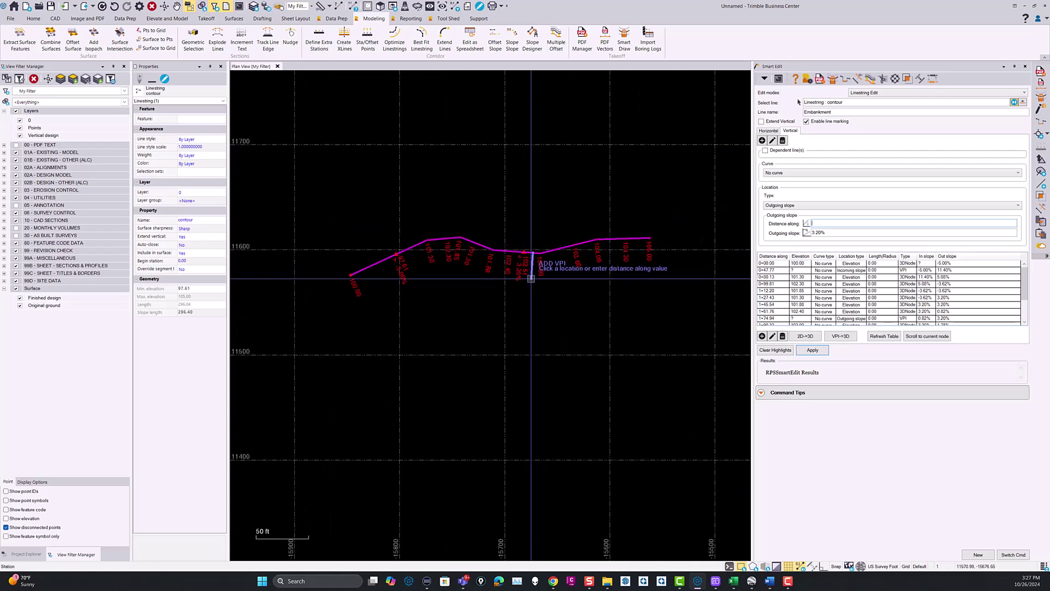
Switch to the Smart Draw command and set the elevation settings to 2D - No elevation
click(789, 207)
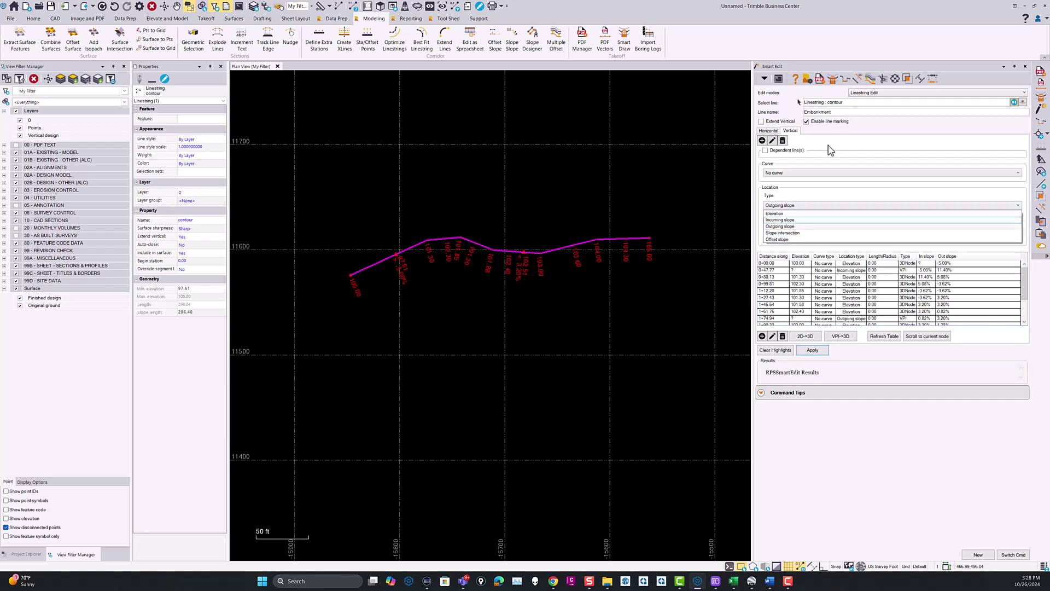
click(1011, 556)
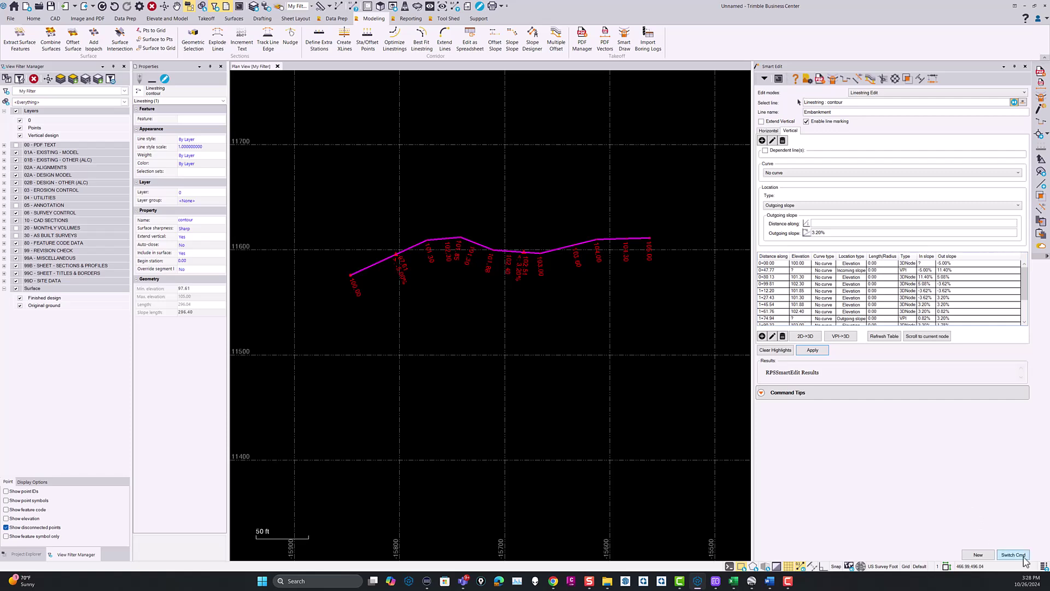
click(1013, 555)
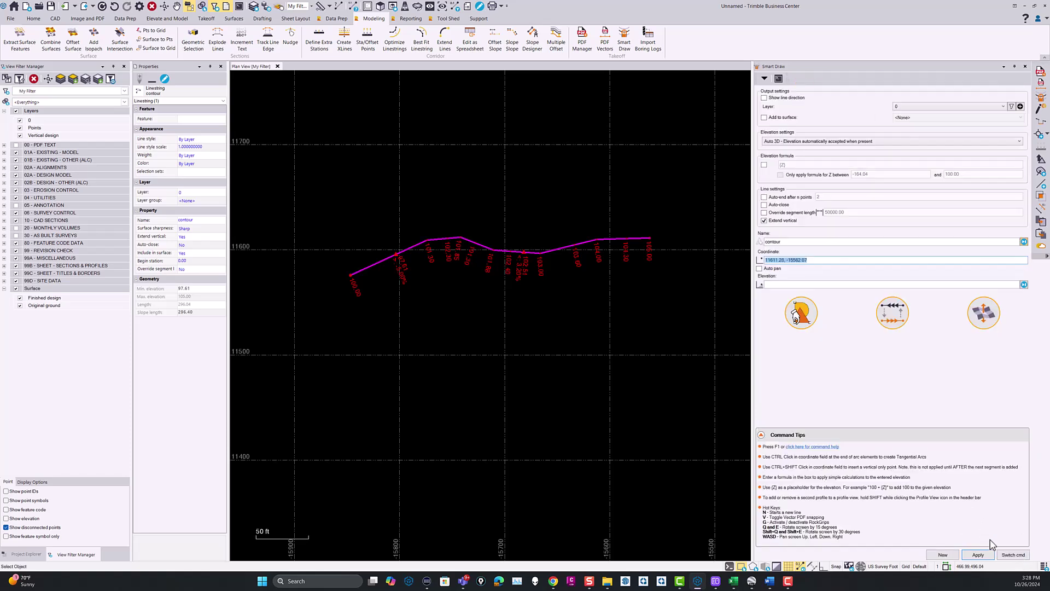
click(789, 143)
click(810, 173)
scroll(345, 267, up, 2)
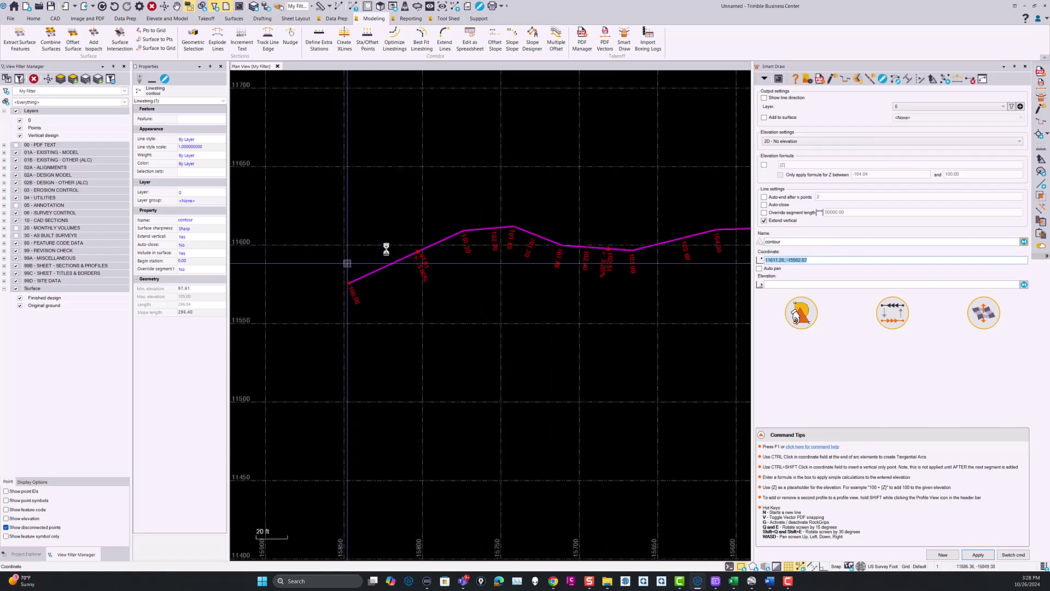
Draw a 2D linestring of eleven nodes, about 307 ft long, following the north side of the Embankment line
click(345, 266)
click(402, 231)
click(468, 202)
click(524, 187)
click(556, 197)
click(590, 217)
click(625, 224)
click(678, 221)
key(d)
click(540, 211)
click(580, 206)
click(611, 205)
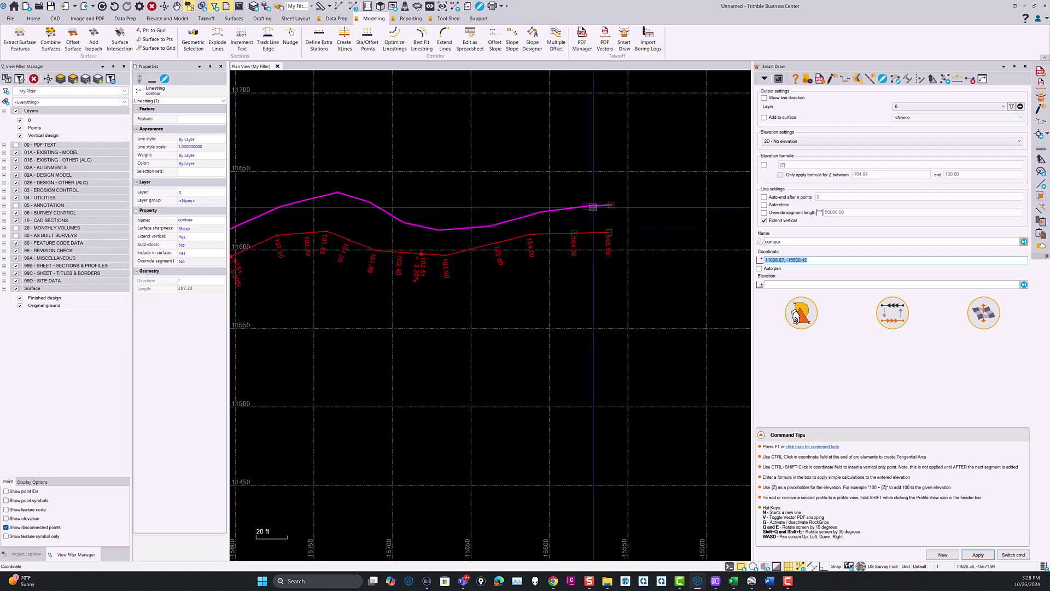
scroll(504, 243, down, 3)
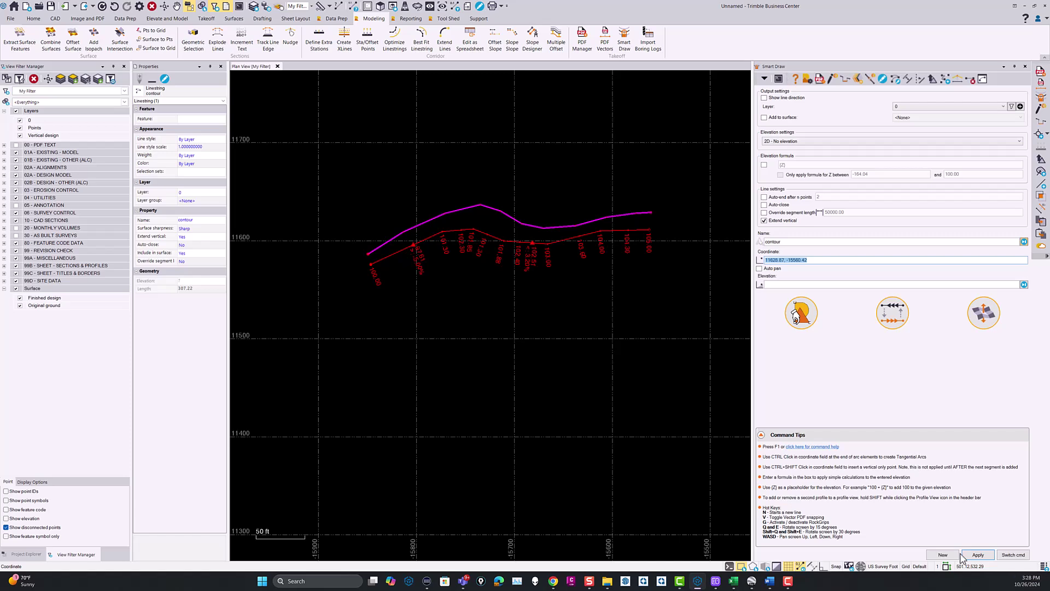
Return to Smart Edit and select the newly drawn 2D contour linestring for editing
click(1023, 555)
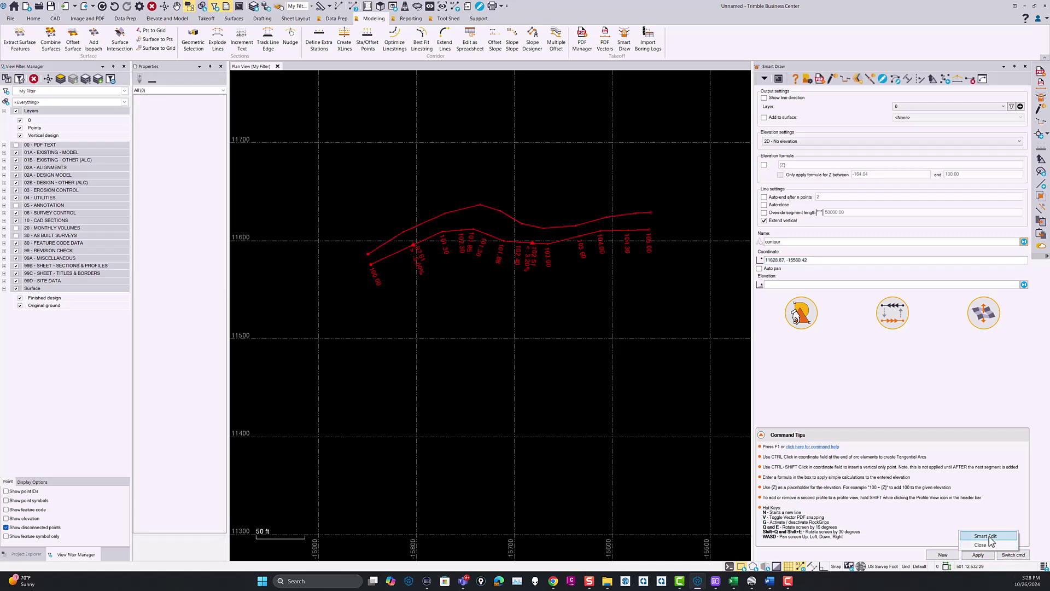
click(987, 537)
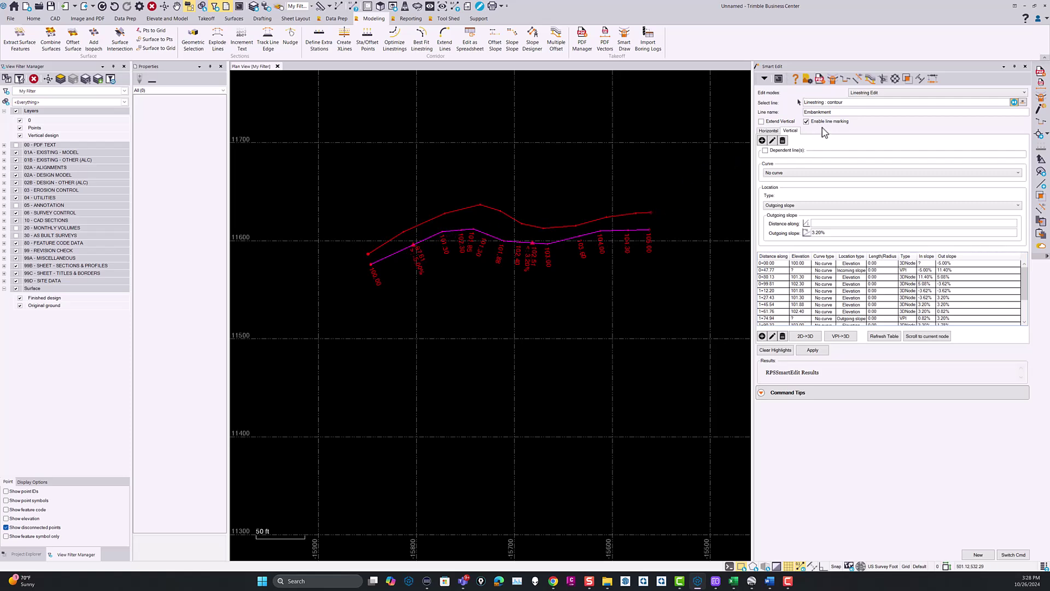
click(509, 225)
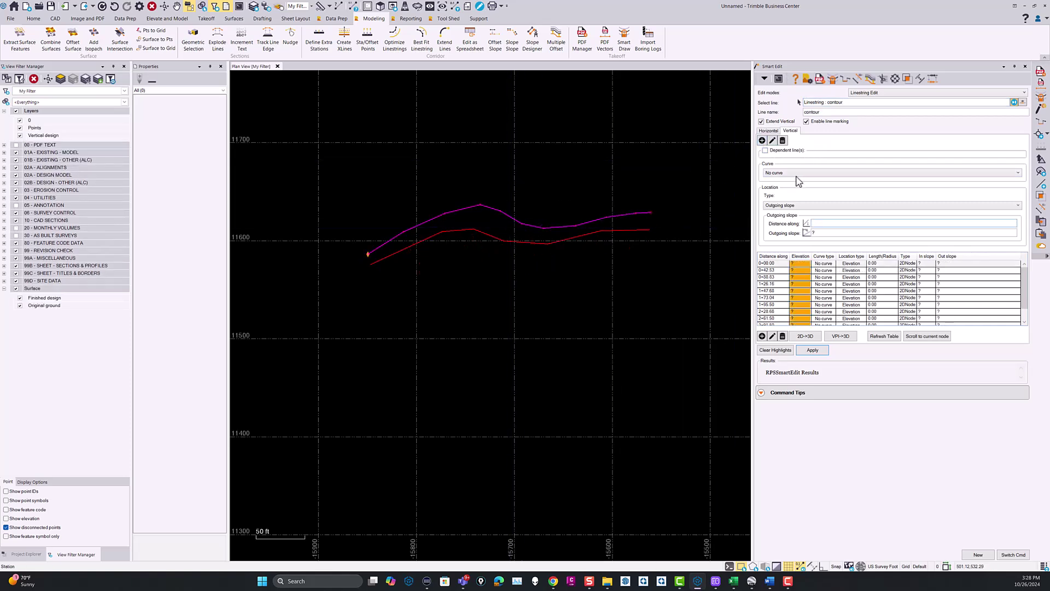
Set the VPI location type to Offset slope, with the Embankment line as reference line and a cross-slope of -33.33%
click(781, 206)
click(788, 243)
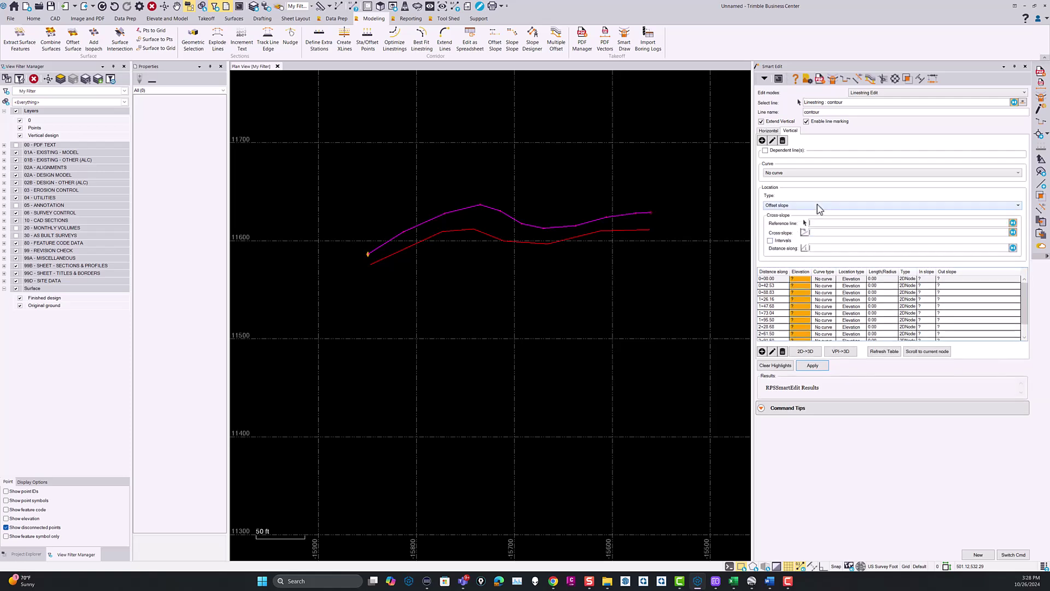
click(520, 242)
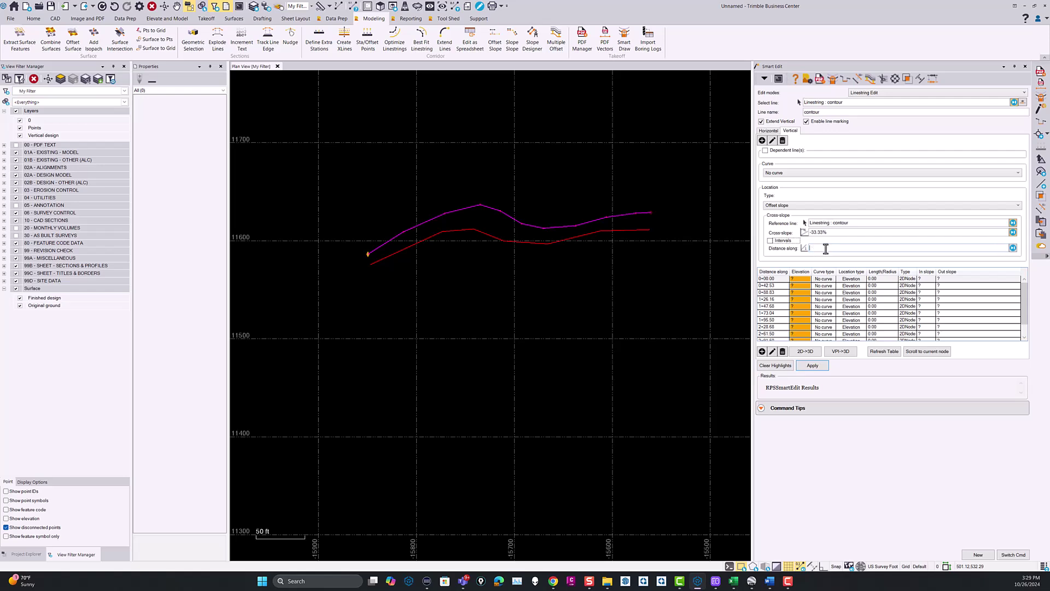
Add offset-slope VPIs at regular spacing along the northern linestring, from its western start up to just before the northernmost bend
scroll(383, 257, up, 5)
scroll(355, 240, up, 2)
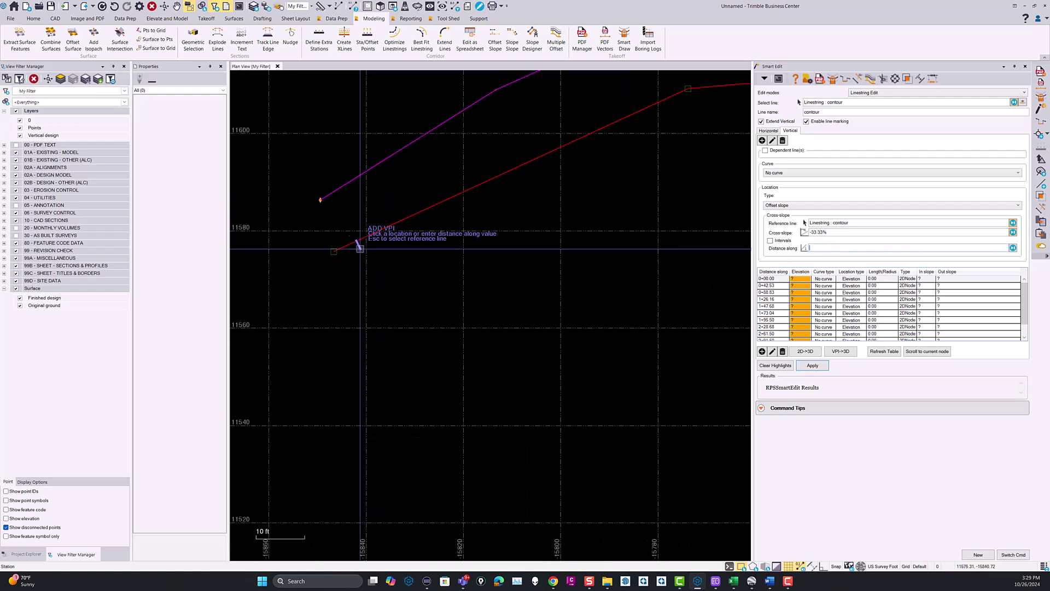
click(320, 201)
click(370, 120)
middle_drag(422, 141, 372, 197)
click(387, 164)
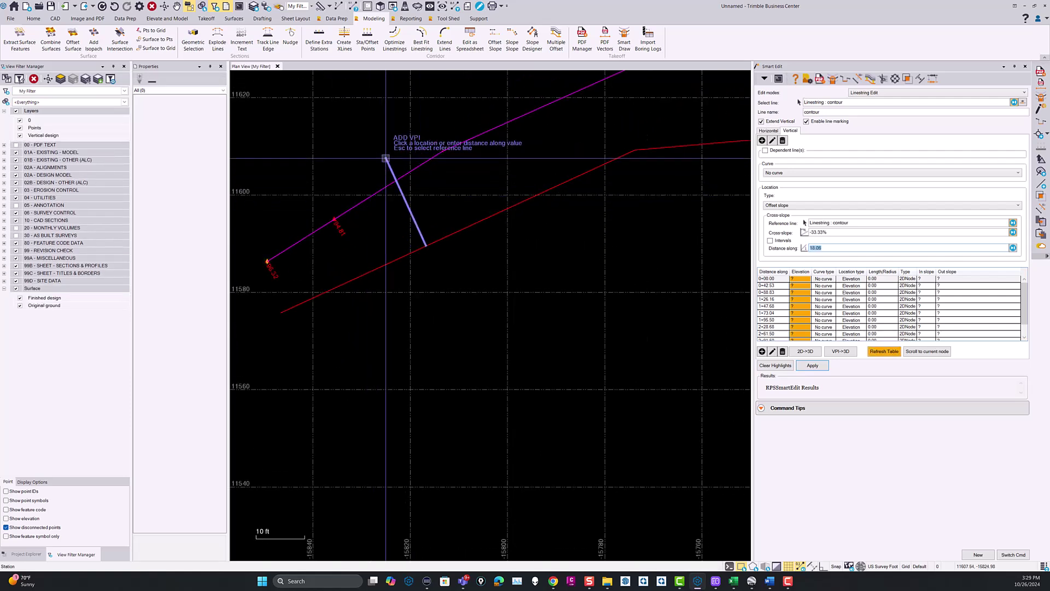
click(418, 131)
click(465, 109)
click(522, 95)
middle_drag(563, 142, 379, 272)
click(608, 50)
click(496, 156)
click(368, 182)
click(524, 174)
middle_drag(612, 175, 347, 257)
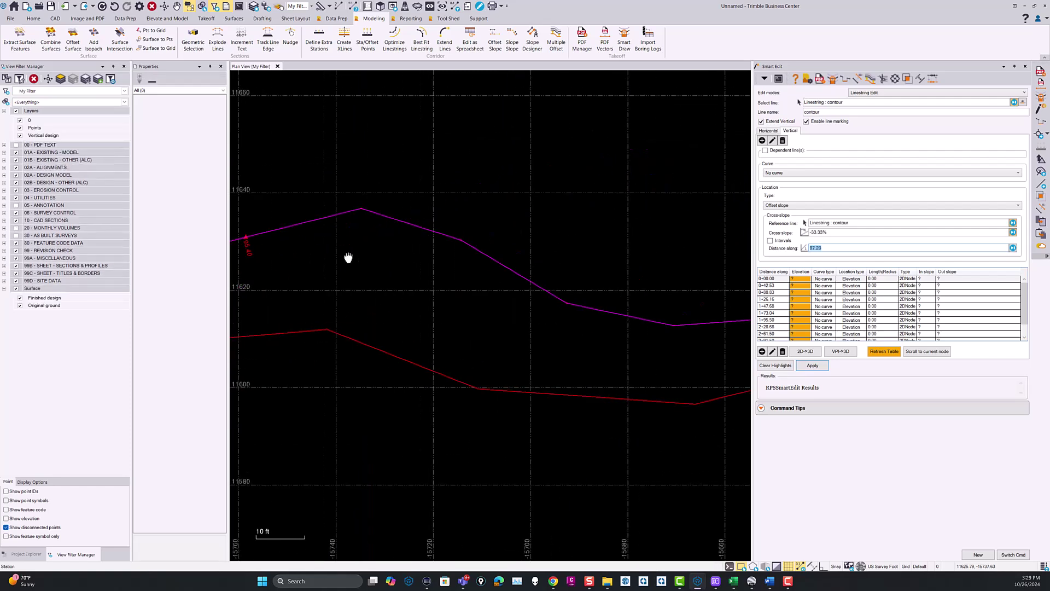
Continue adding offset-slope VPIs on both sides of the northernmost bend and down the descending stretch of the linestring
click(312, 208)
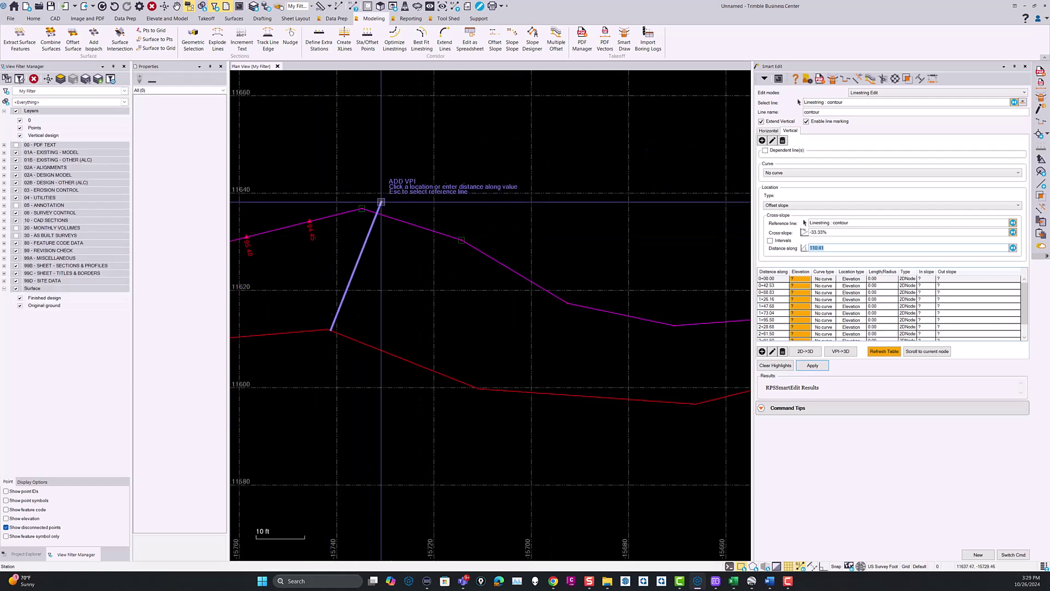
click(344, 210)
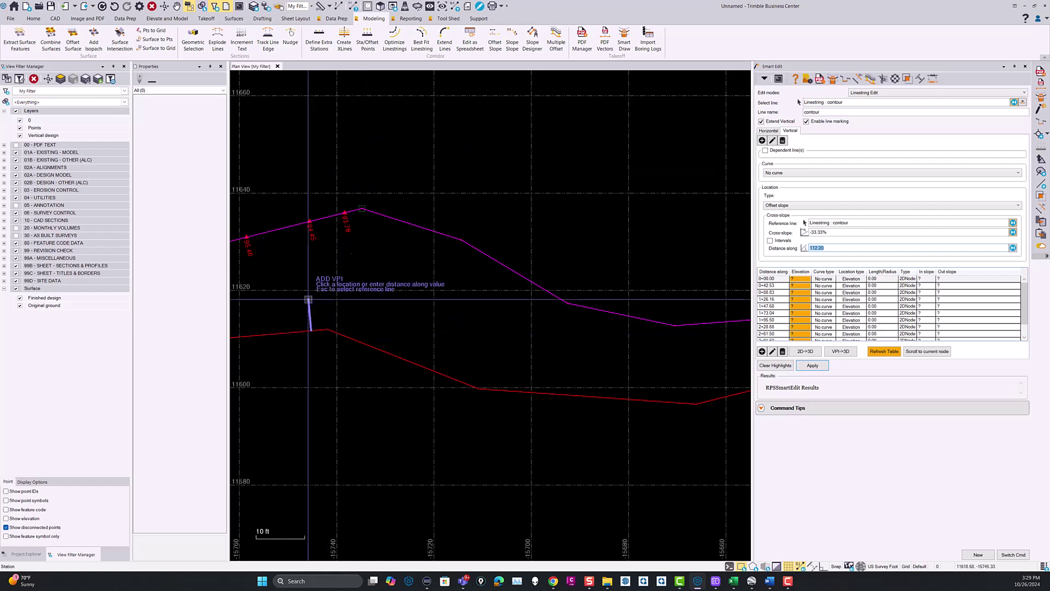
click(388, 216)
click(438, 232)
click(486, 255)
click(523, 277)
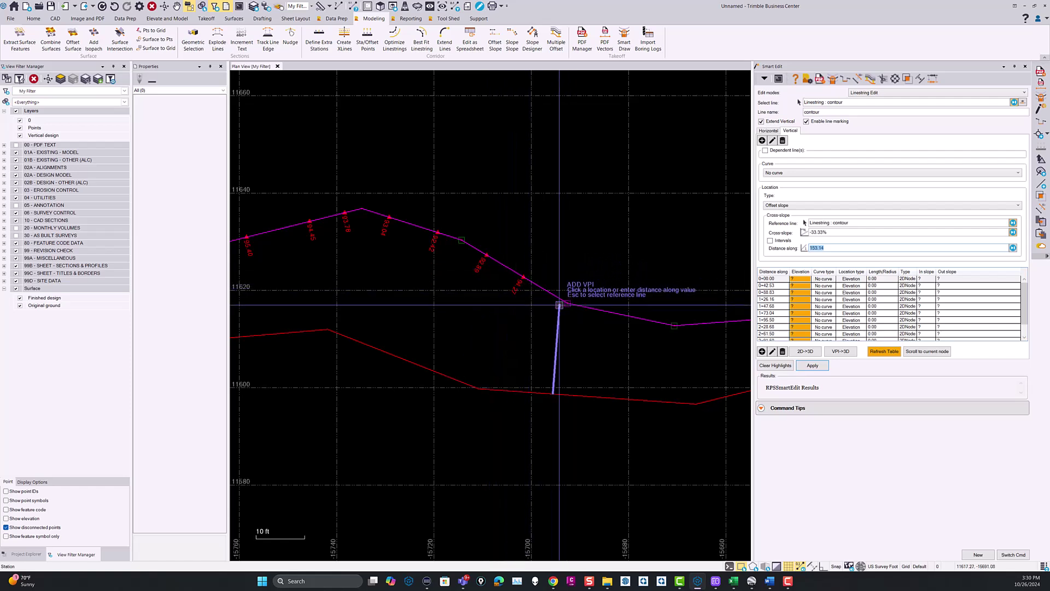
Add offset-slope VPIs along the remaining eastern stretch of the linestring, through the low bend to its end point
middle_drag(646, 345, 434, 336)
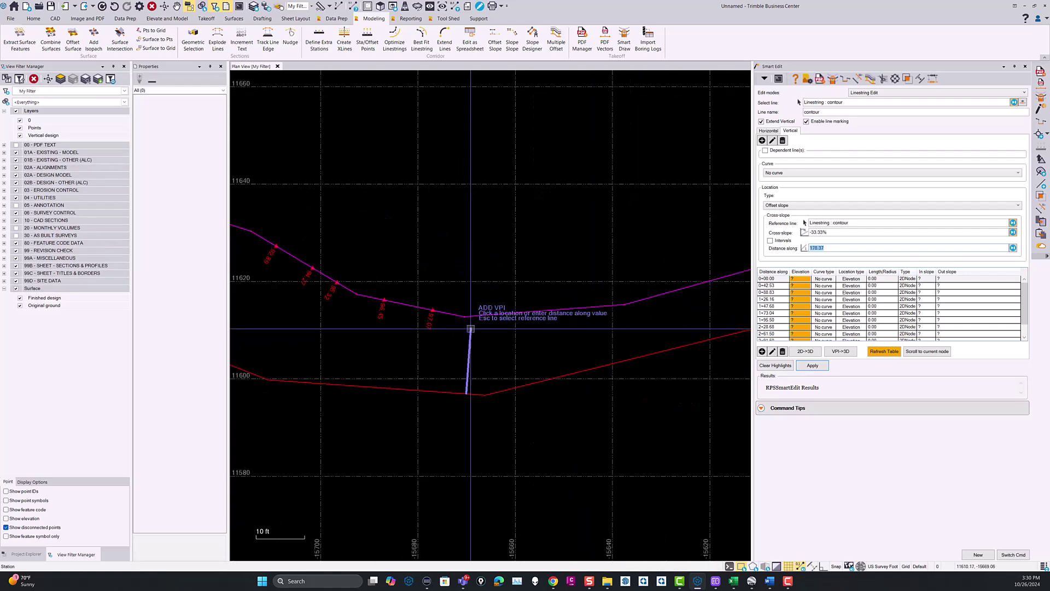
click(502, 332)
click(555, 321)
click(602, 307)
click(637, 300)
middle_drag(706, 311, 499, 329)
click(501, 320)
click(547, 313)
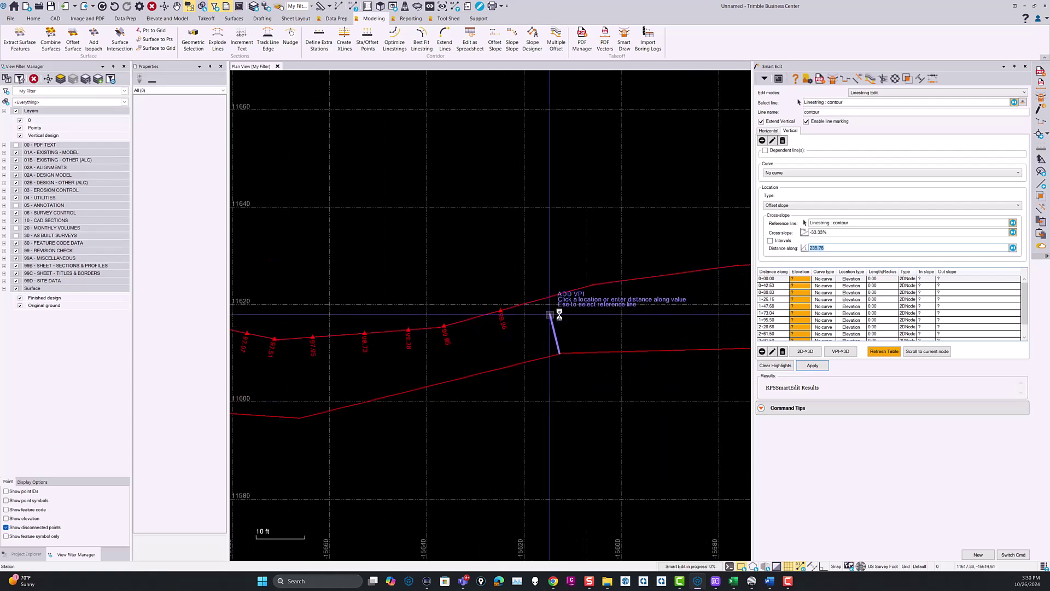
click(601, 309)
click(661, 311)
middle_drag(661, 310, 463, 314)
click(492, 309)
click(547, 308)
click(588, 300)
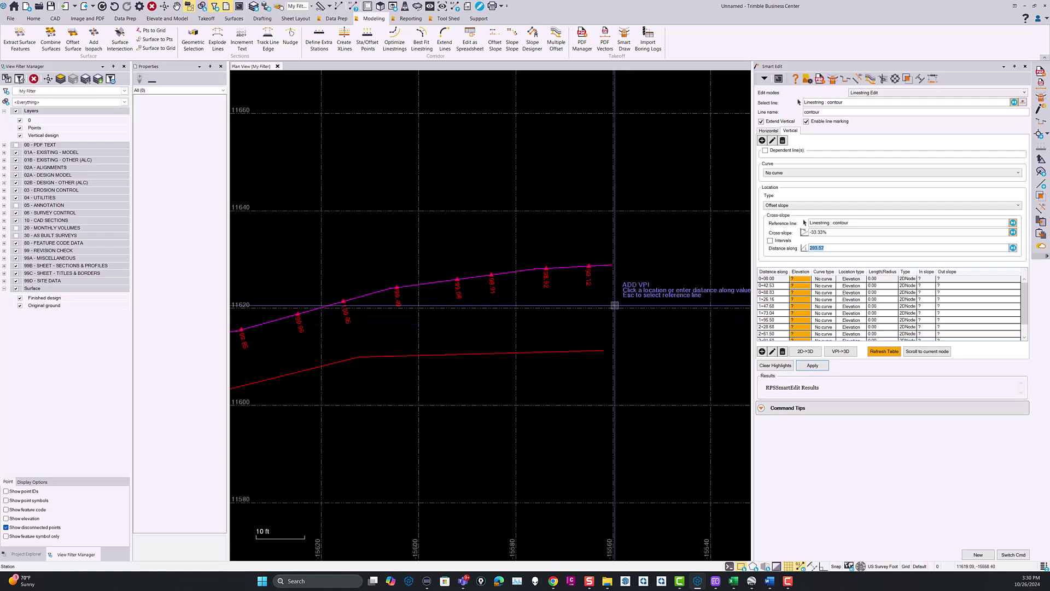
click(602, 344)
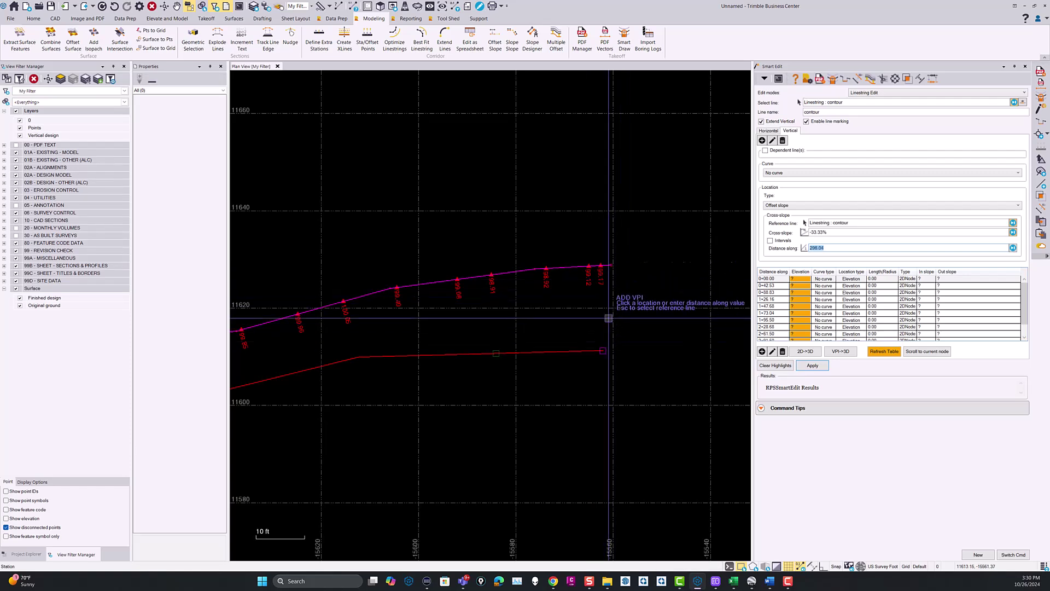
Fill the gaps between the placed VPIs with additional offset-slope VPIs, working back along the linestring toward its western start
middle_drag(347, 360, 520, 276)
middle_drag(440, 312, 688, 332)
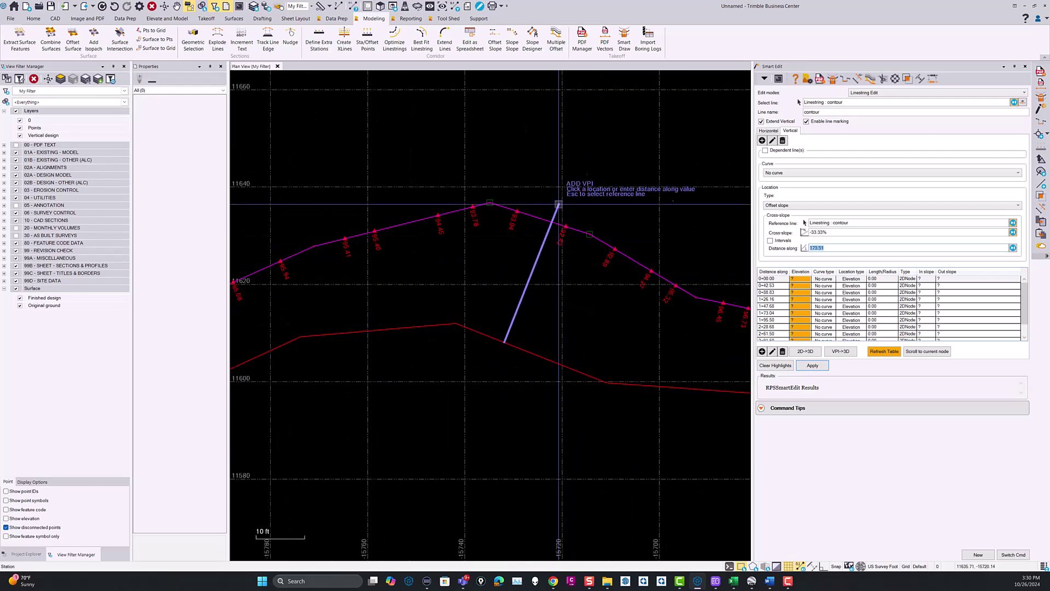
middle_drag(396, 339, 569, 335)
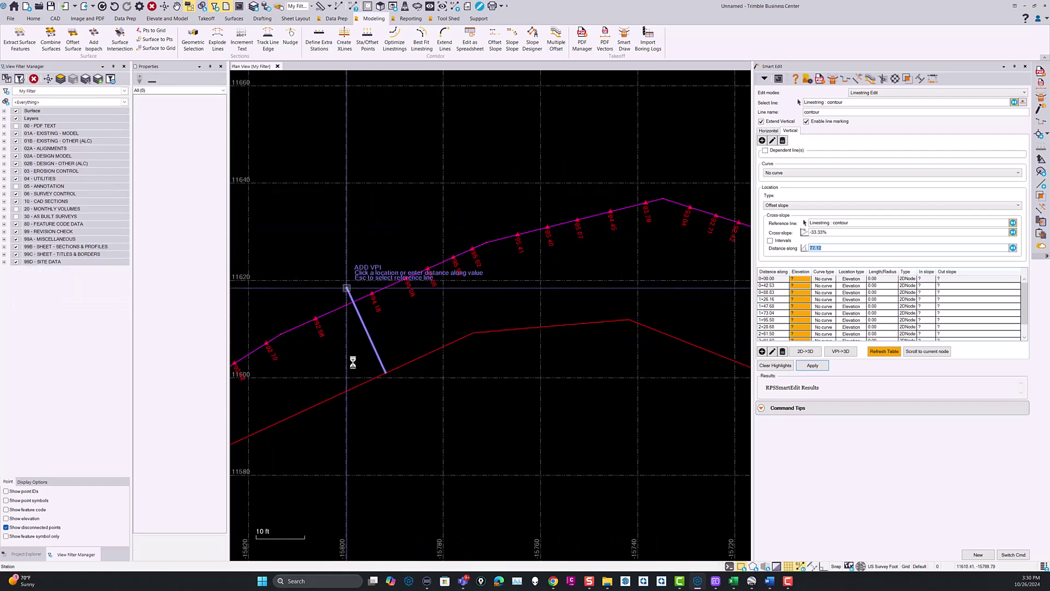
scroll(356, 296, down, 3)
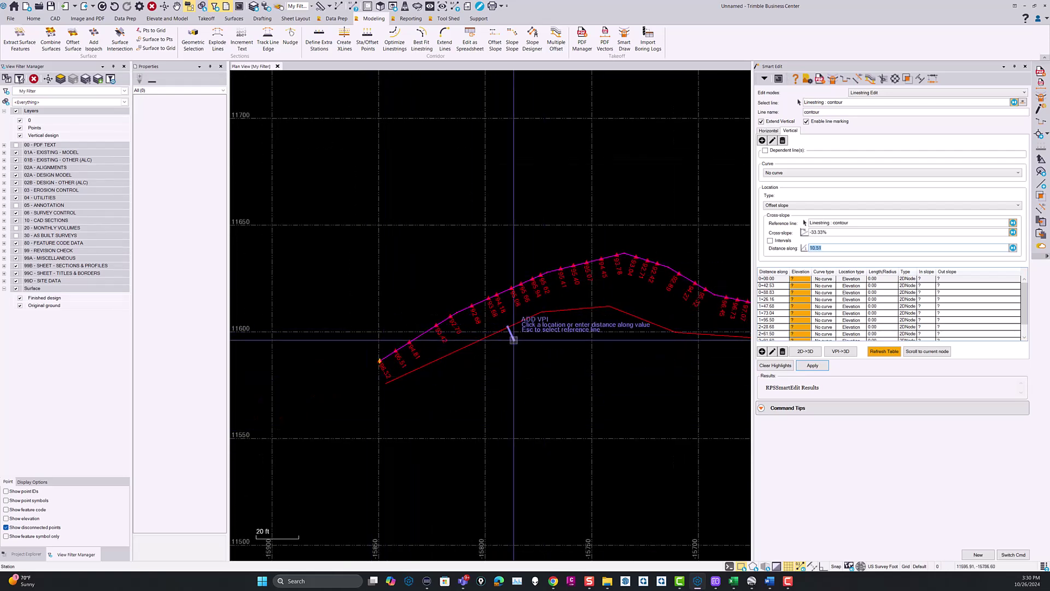
middle_drag(574, 351, 479, 356)
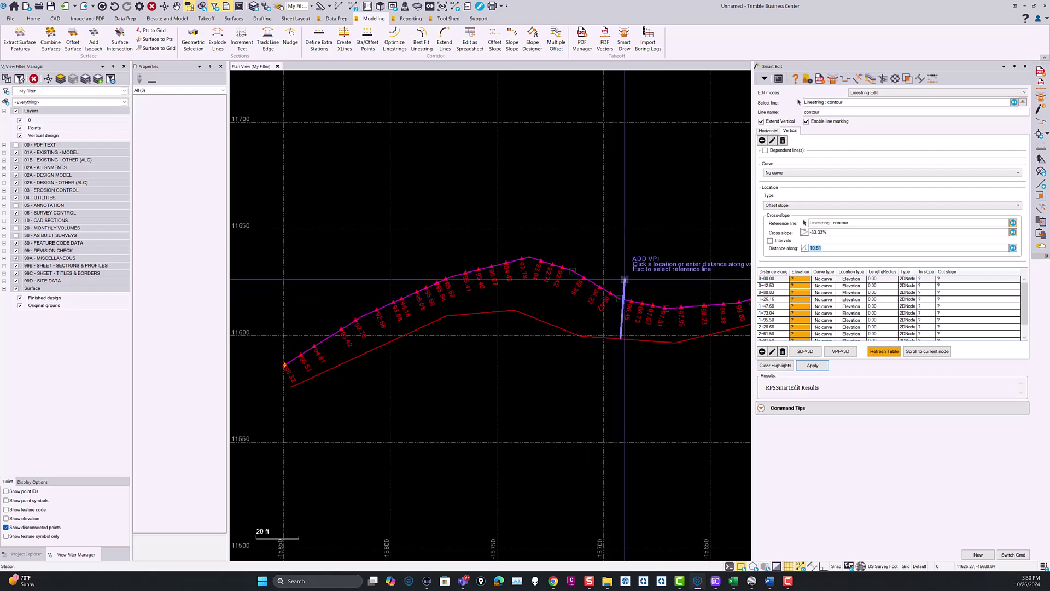
scroll(590, 351, down, 2)
middle_drag(579, 375, 422, 351)
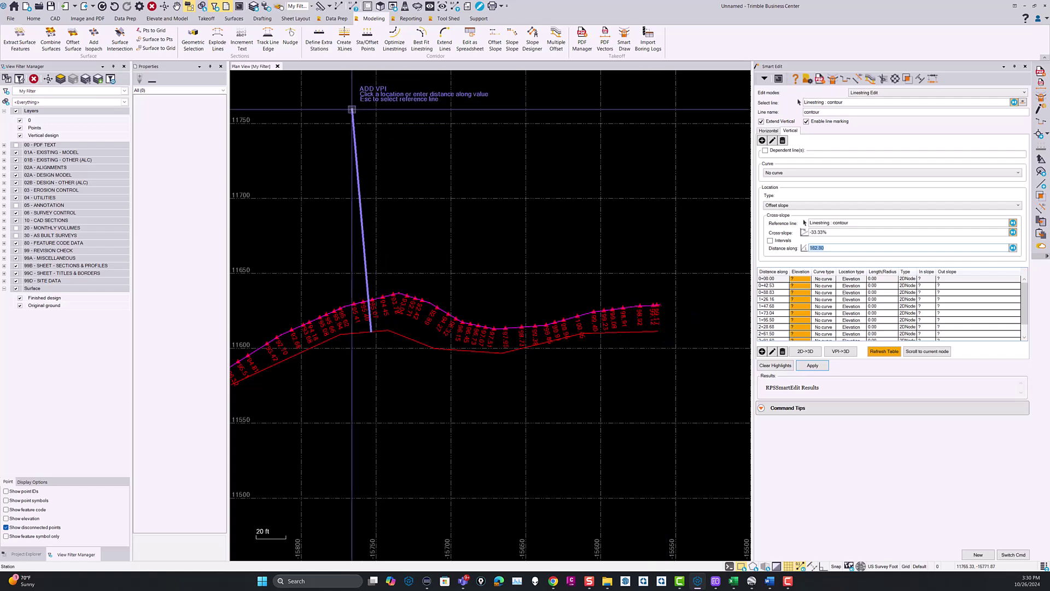
Create an unclassified surface named Slope with both contour linestrings as its members
click(236, 20)
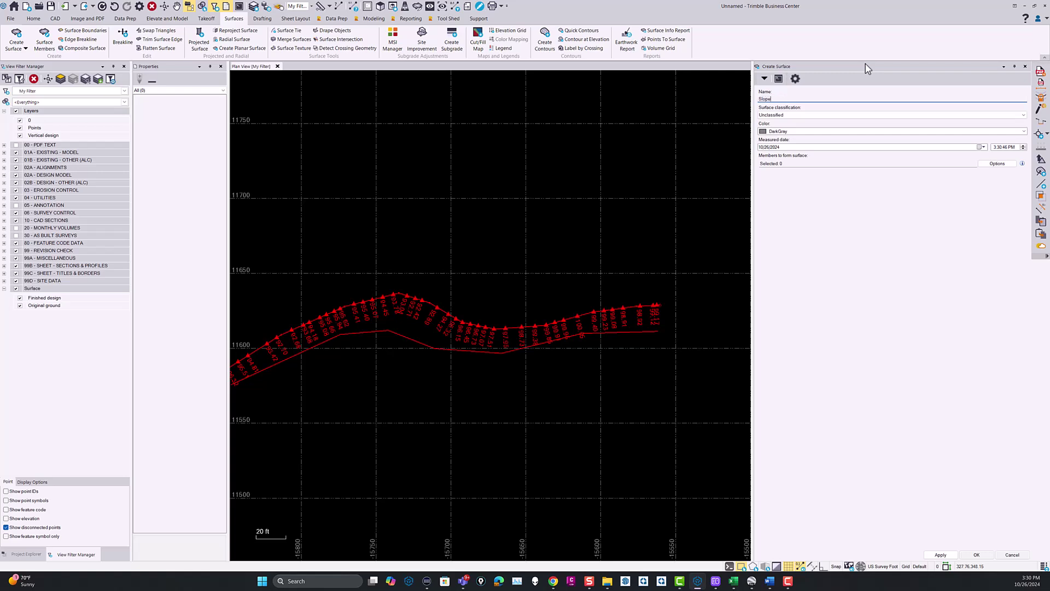
click(811, 161)
drag(526, 374, 456, 261)
click(976, 554)
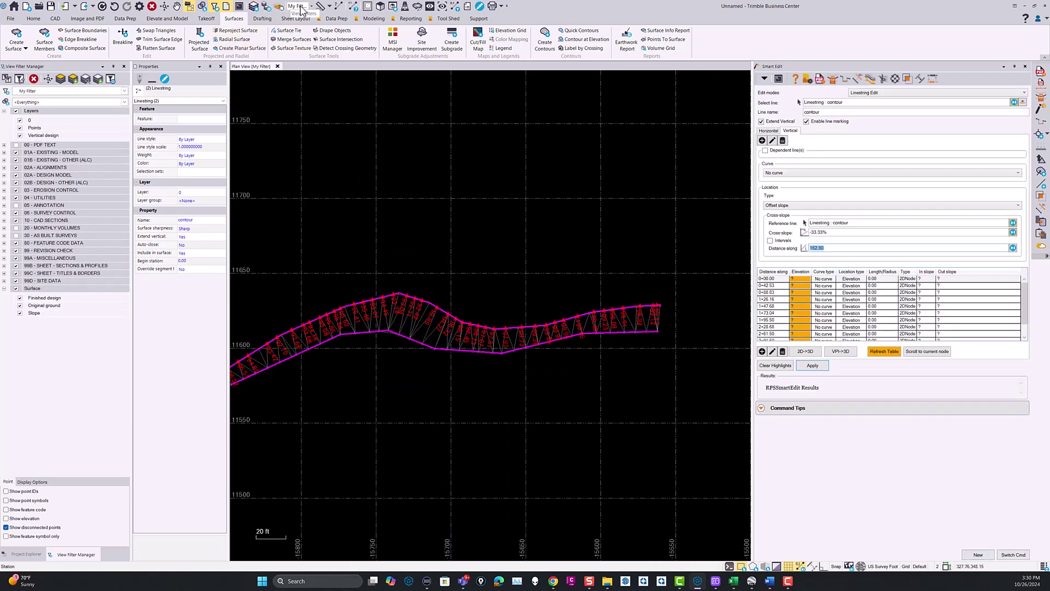
Inspect the Slope surface between the two linestrings in the 3D view from several angles
click(381, 7)
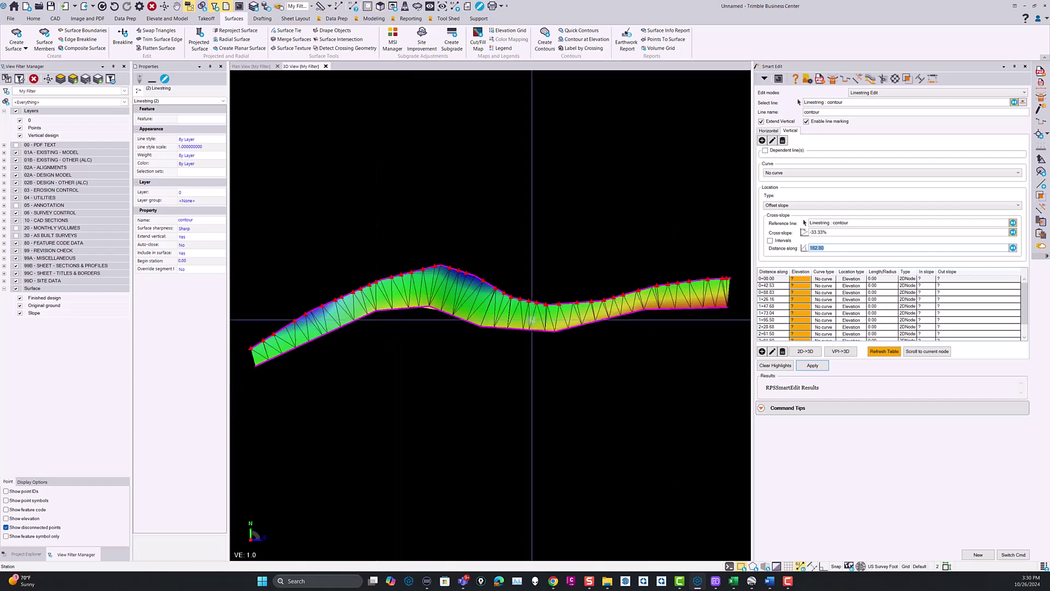
drag(591, 276, 654, 222)
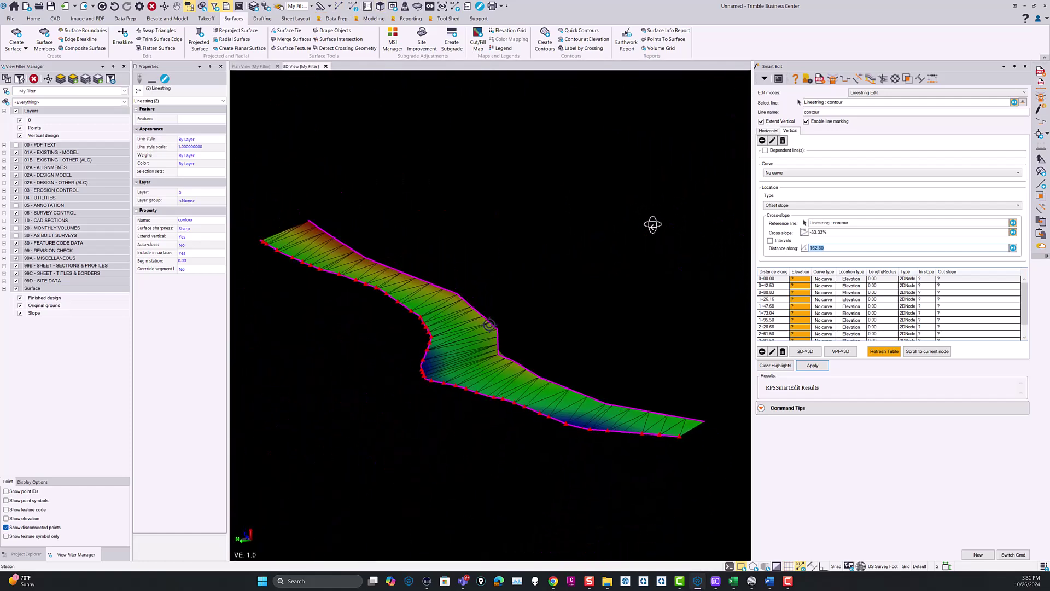
drag(553, 360, 534, 340)
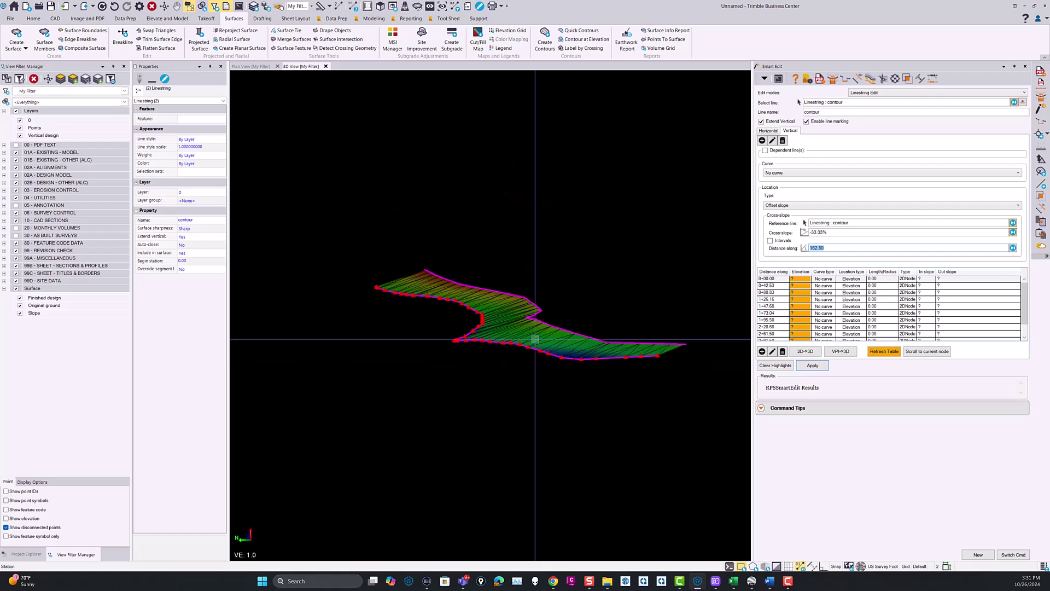
scroll(531, 356, up, 6)
drag(538, 376, 359, 343)
scroll(359, 343, down, 2)
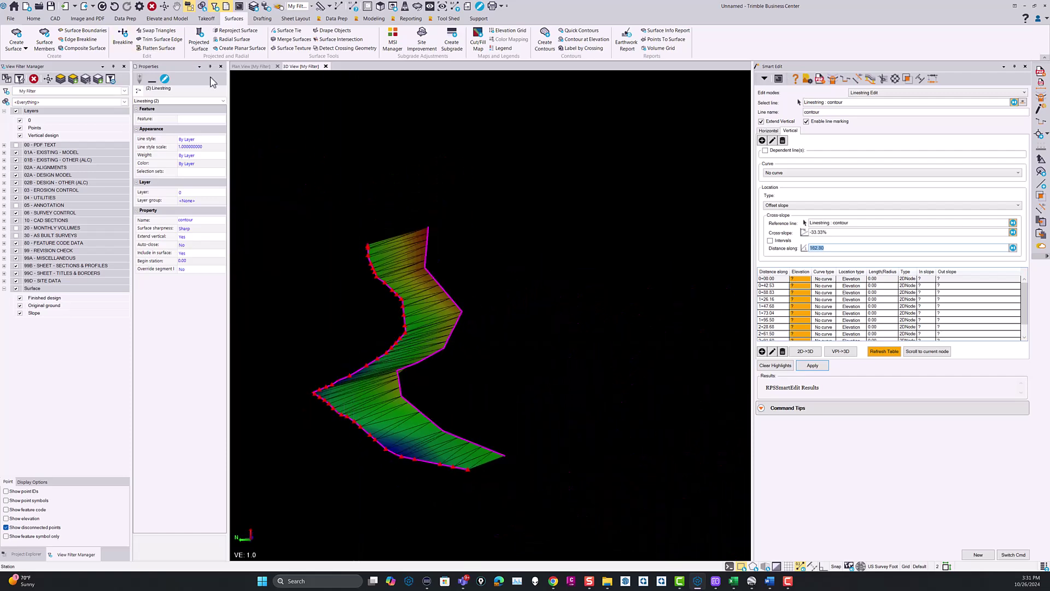
Return to the plan view and change the northern linestring's elevation to Undefined elevation with Change Elevation
click(251, 67)
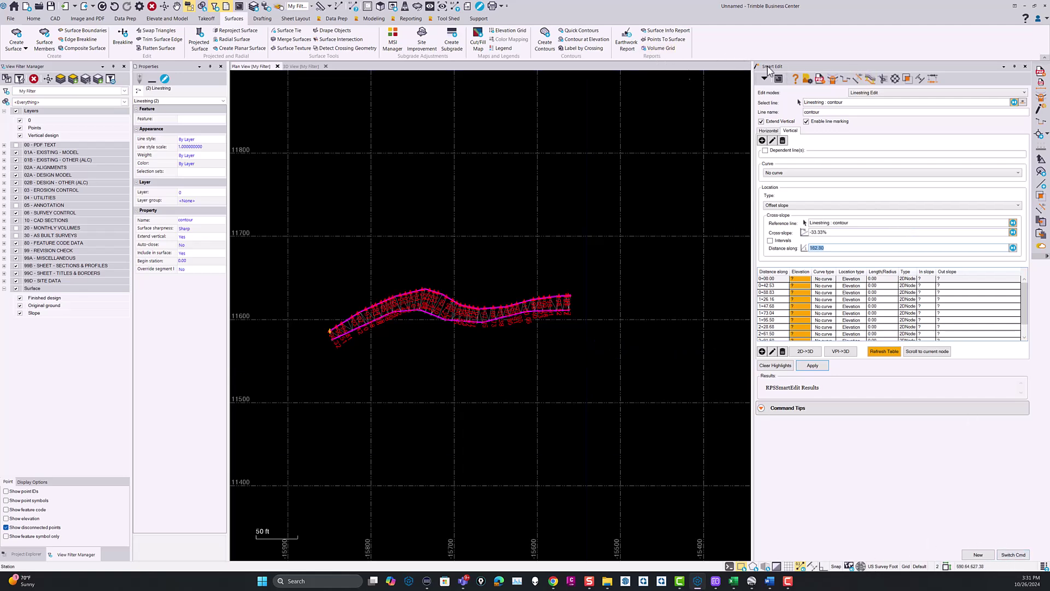
click(168, 19)
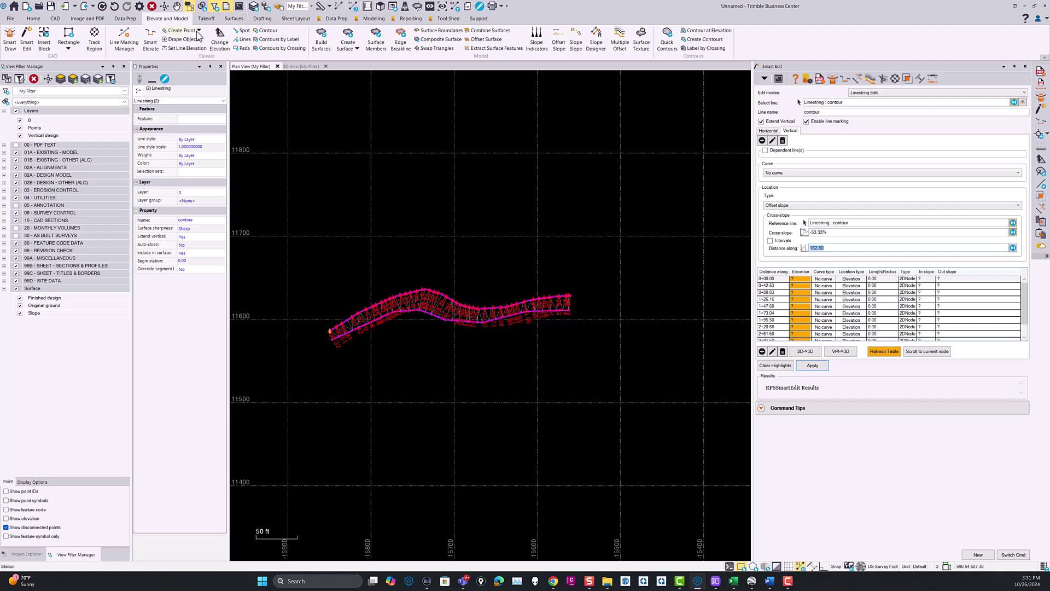
click(220, 39)
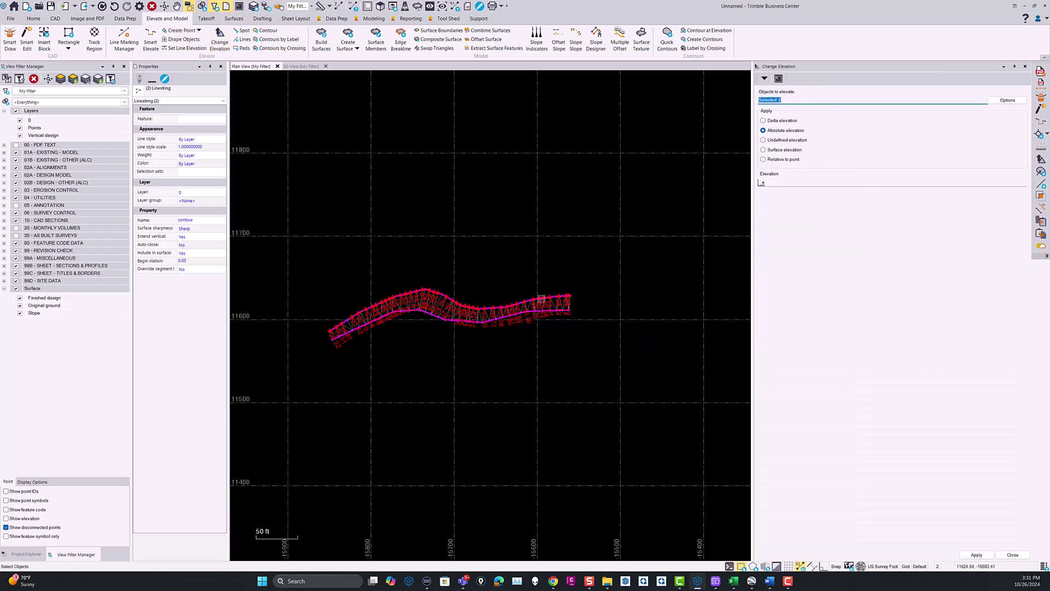
click(538, 296)
click(557, 316)
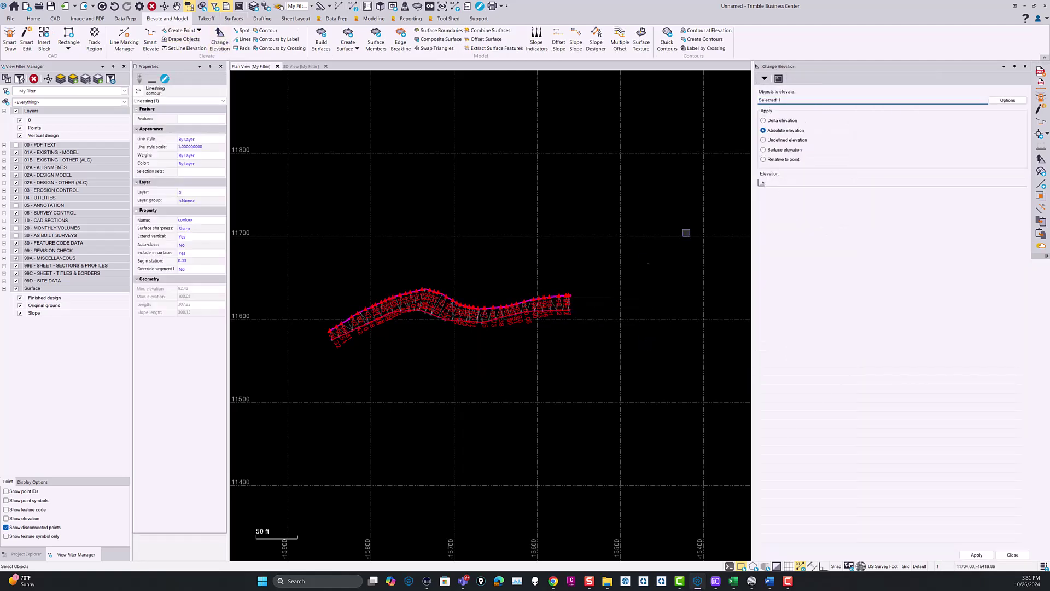
click(782, 141)
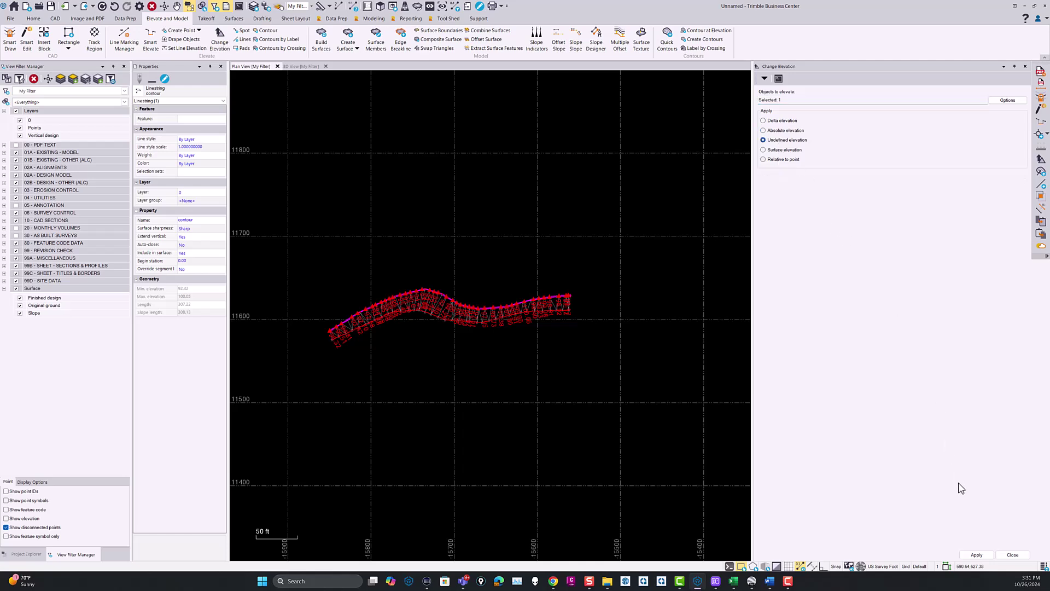
click(976, 556)
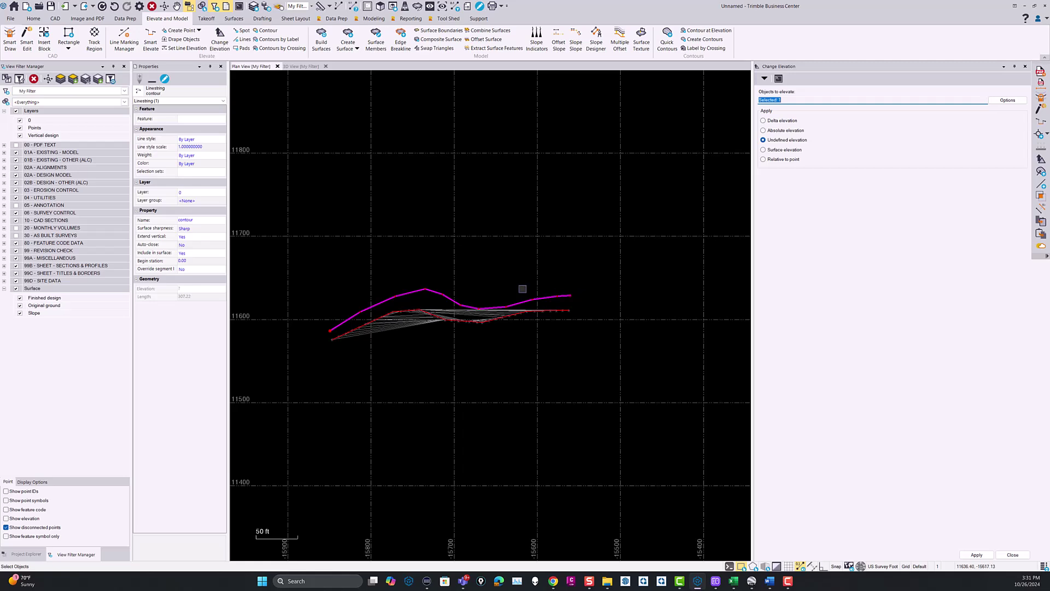
click(1011, 555)
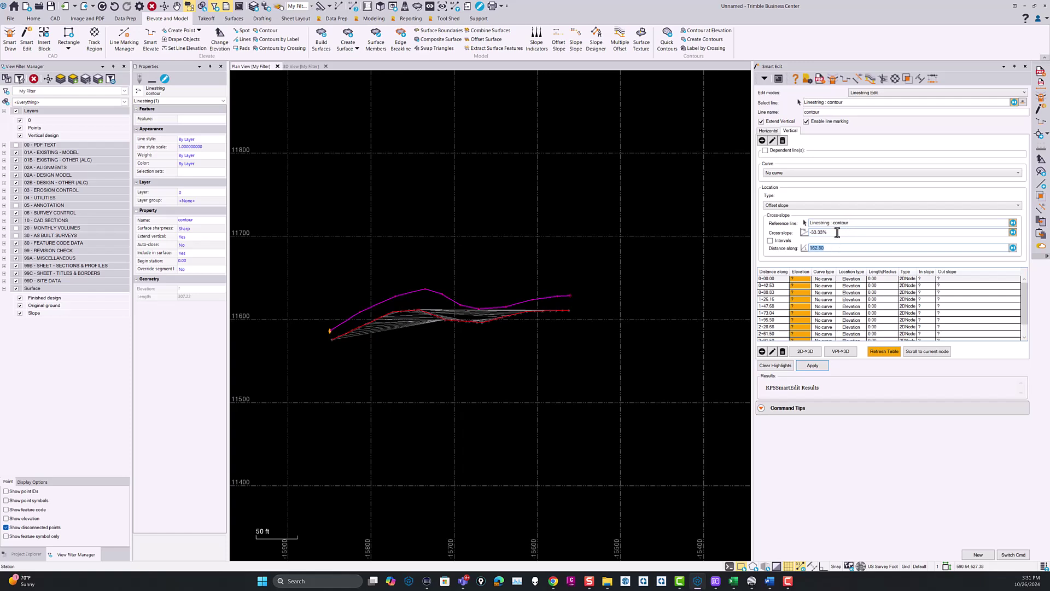
Add offset-slope VPIs along the whole linestring using an interval of 10.00
click(771, 241)
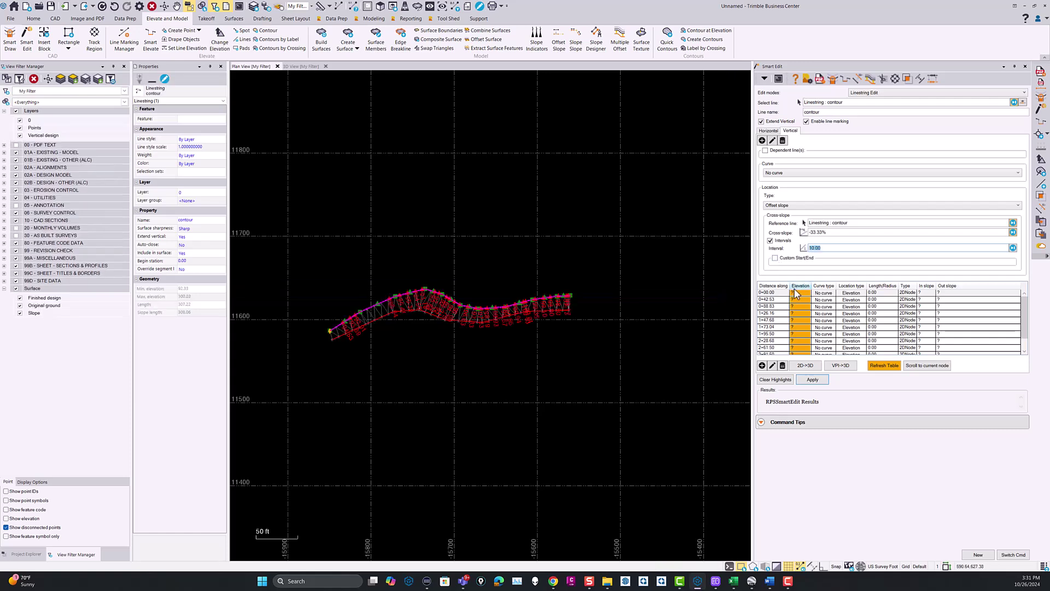
Undo the full-length interval VPIs and apply them only between a custom start of 63.00 and end of 174.18
click(775, 258)
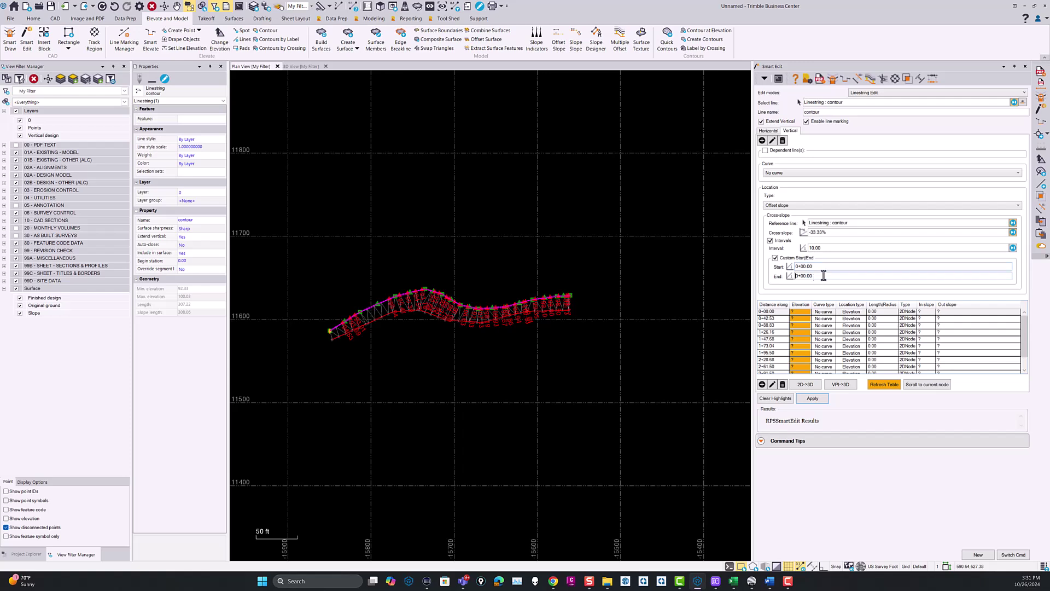
click(114, 7)
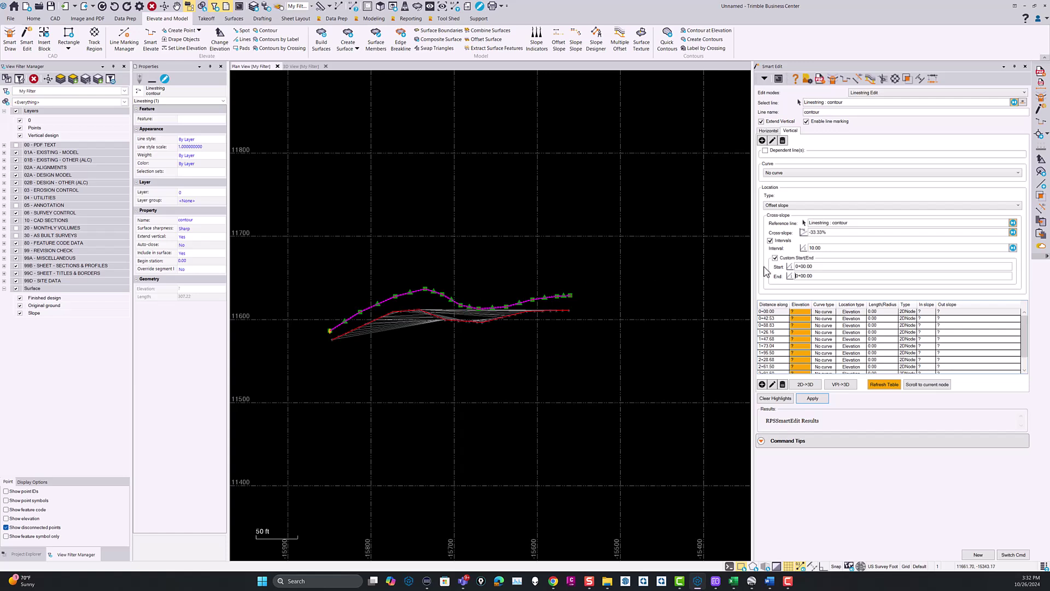
click(353, 252)
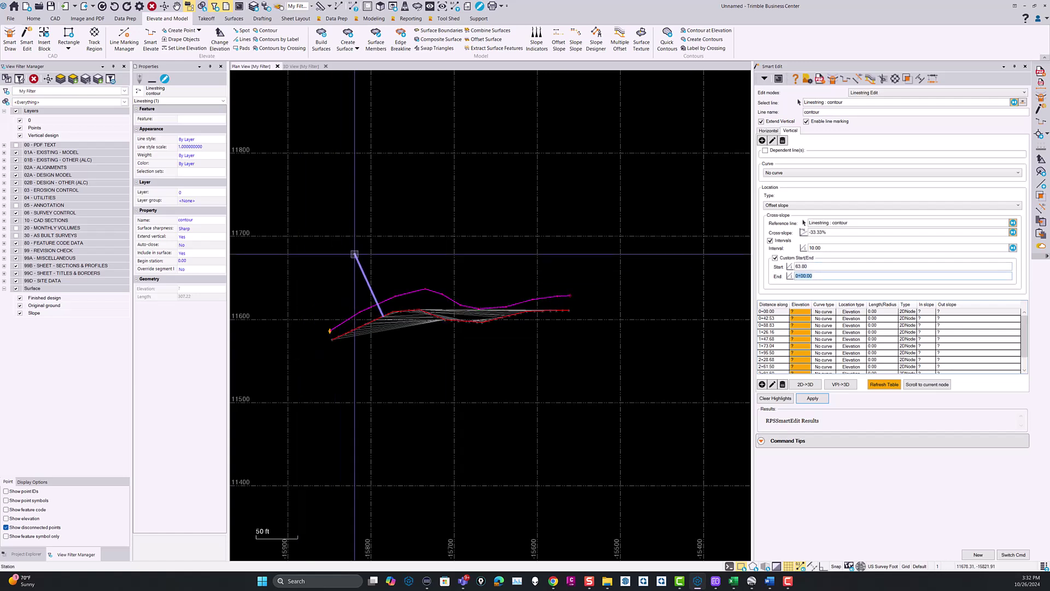
click(477, 254)
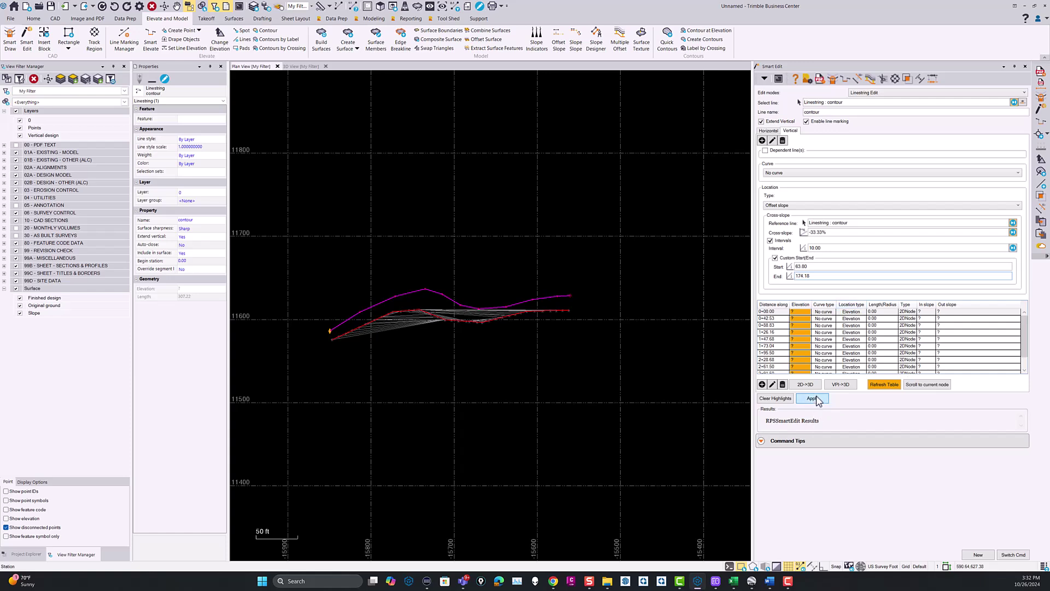
click(814, 398)
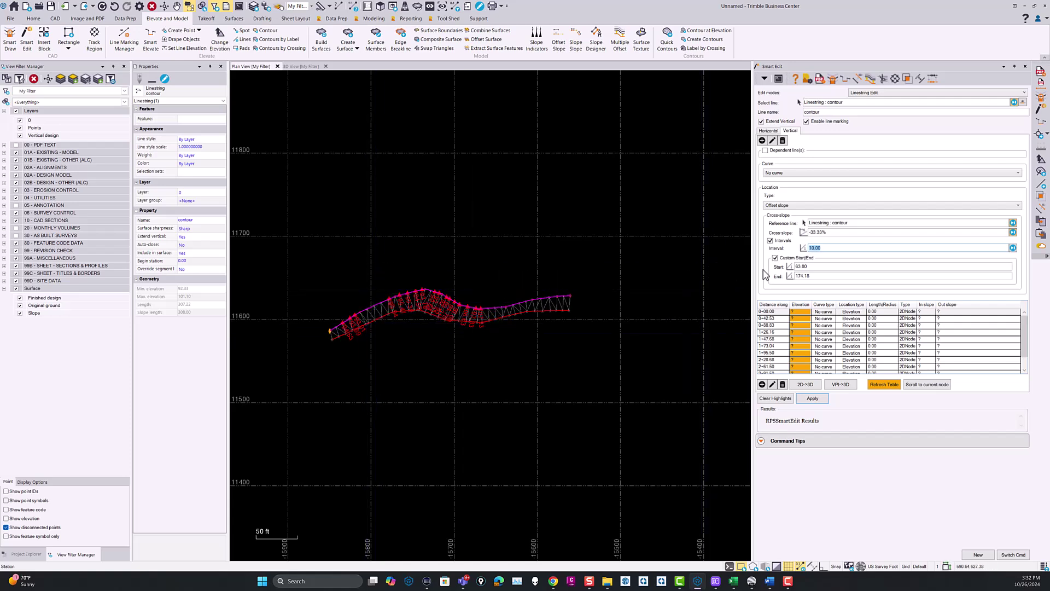
Turn off Custom Start/End and Intervals to add offset-slope VPIs at individually picked locations along the northern linestring
click(775, 258)
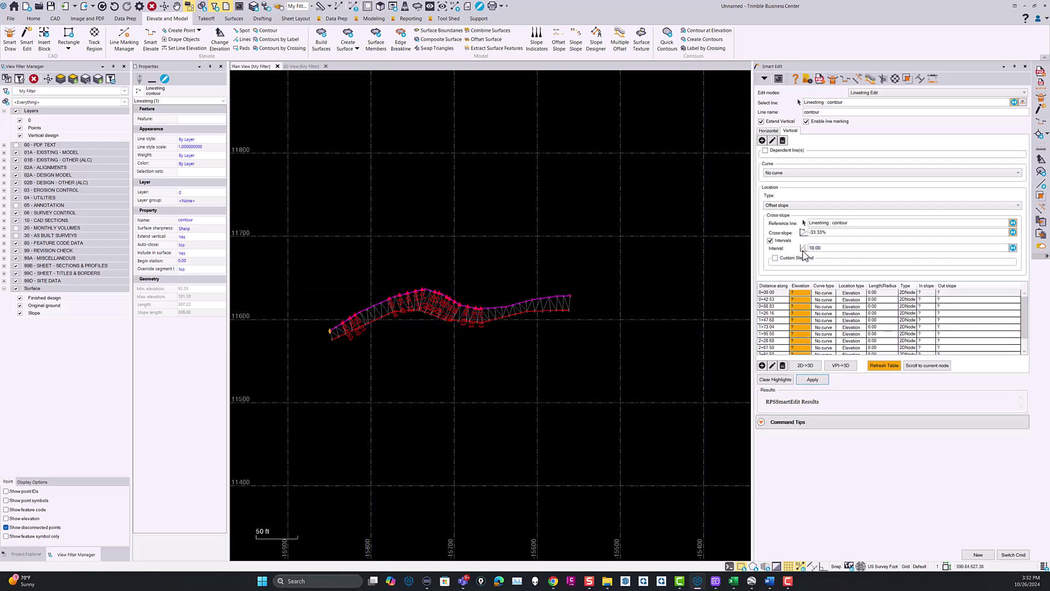
click(771, 241)
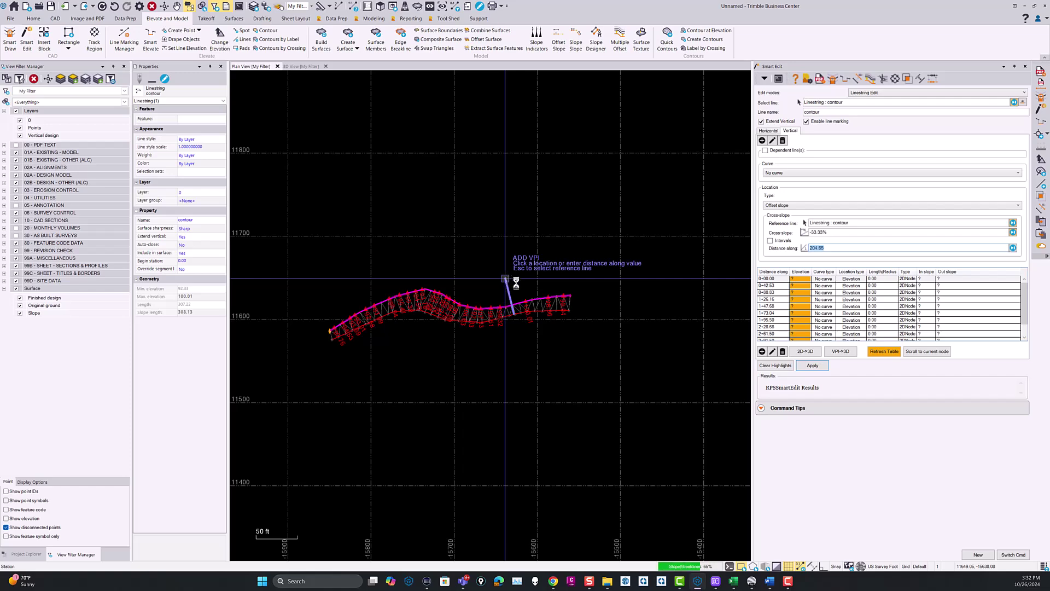
scroll(515, 282, up, 4)
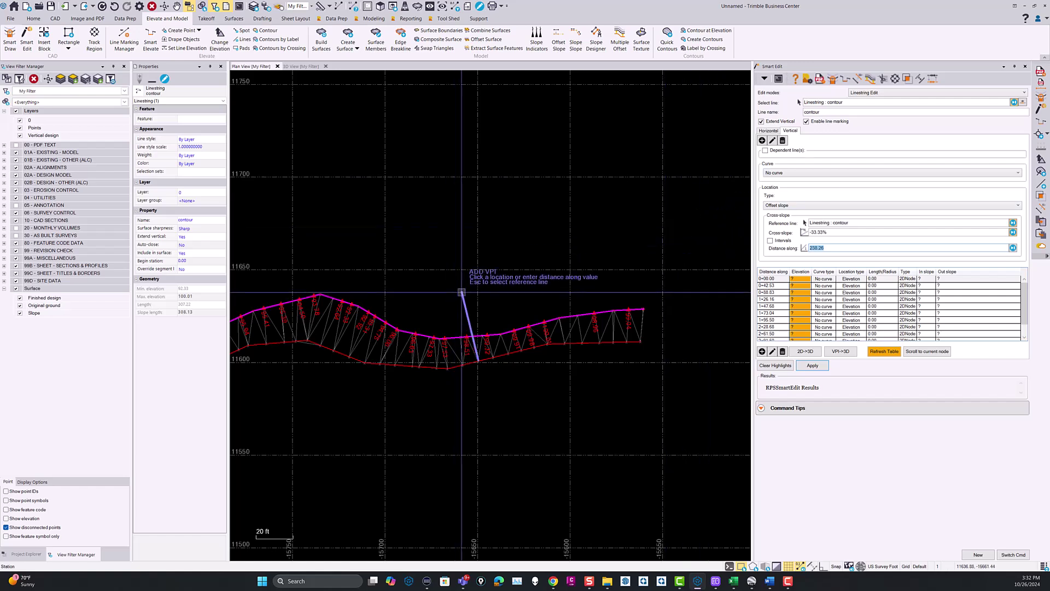
Draw a seven-point linestring without elevation, about 585 ft long, north of the slope surface with Smart Draw
click(833, 80)
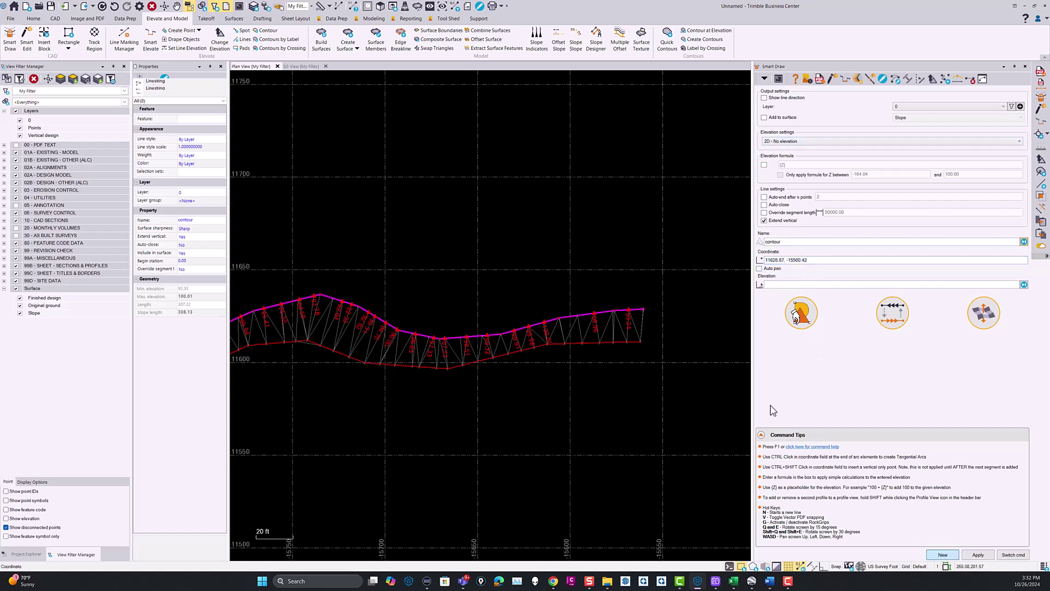
scroll(474, 241, down, 5)
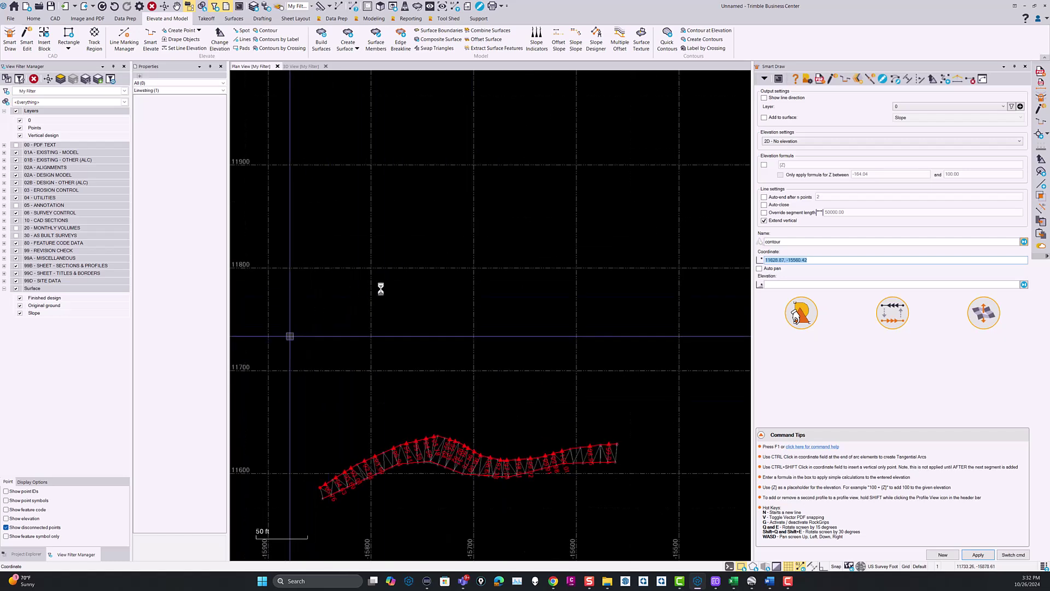
click(289, 336)
click(386, 286)
click(493, 291)
click(571, 246)
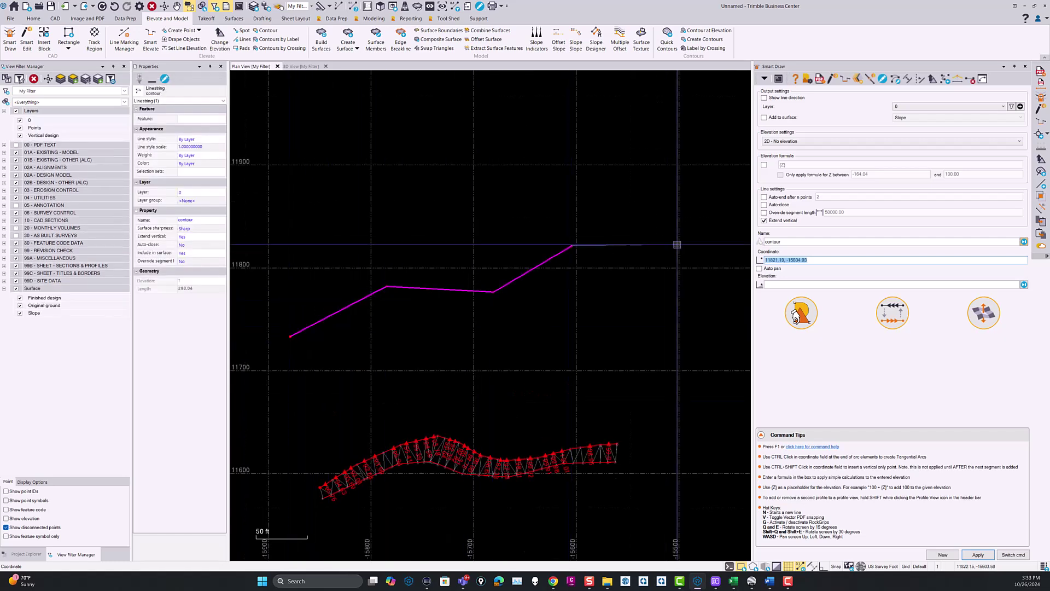
click(678, 244)
click(584, 268)
click(639, 325)
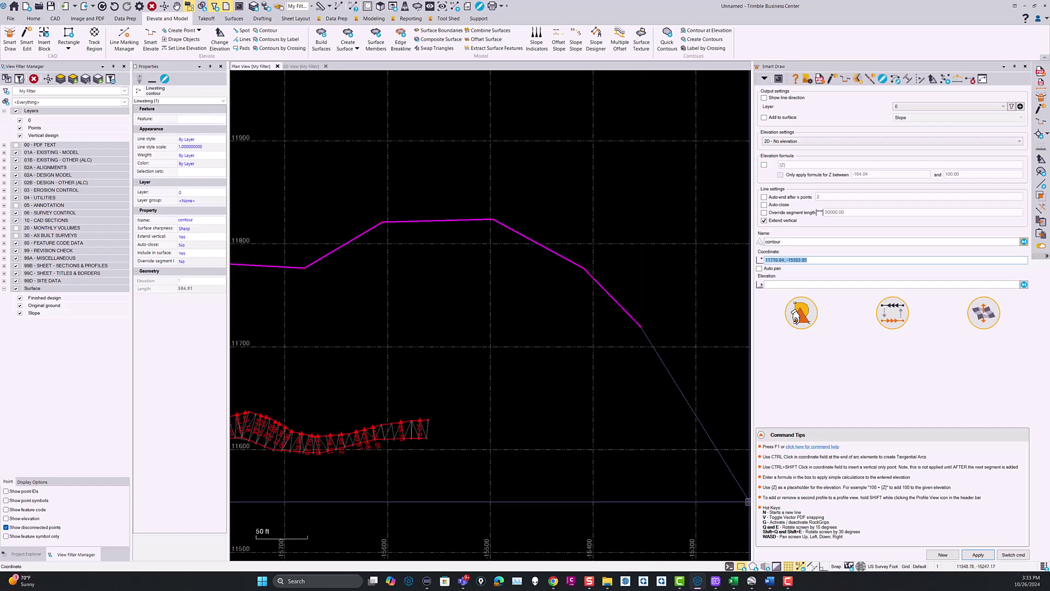
Switch to Smart Edit and load the newly drawn linestring for horizontal editing
click(1008, 555)
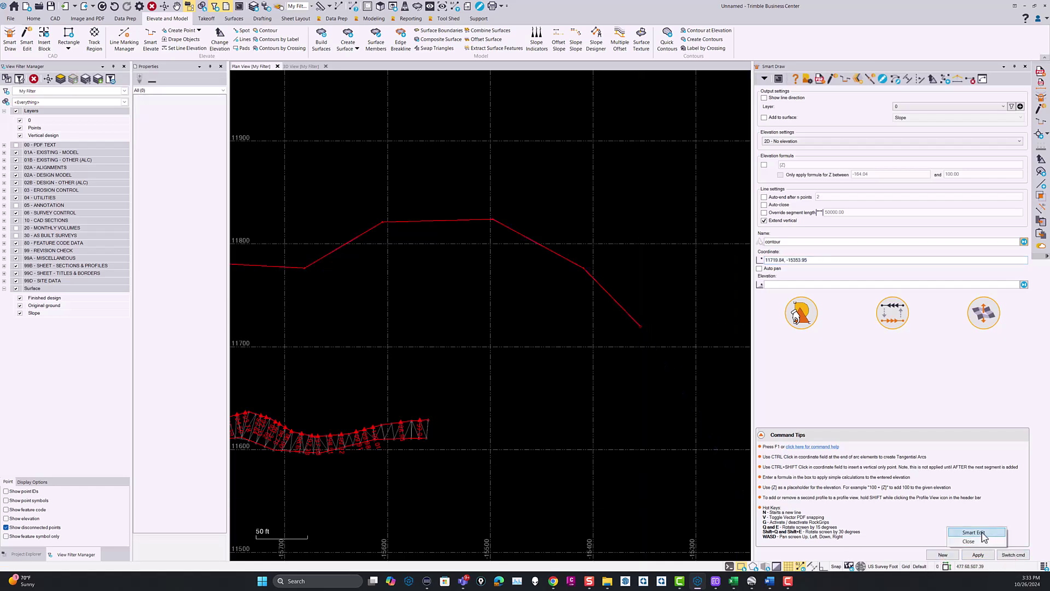
click(974, 532)
click(455, 288)
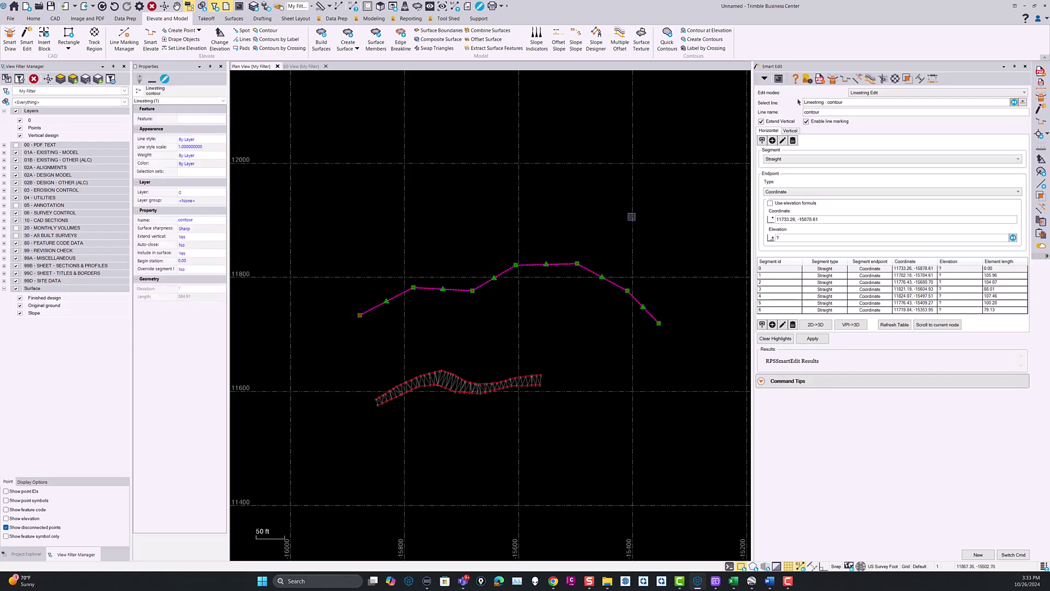
click(857, 102)
click(480, 288)
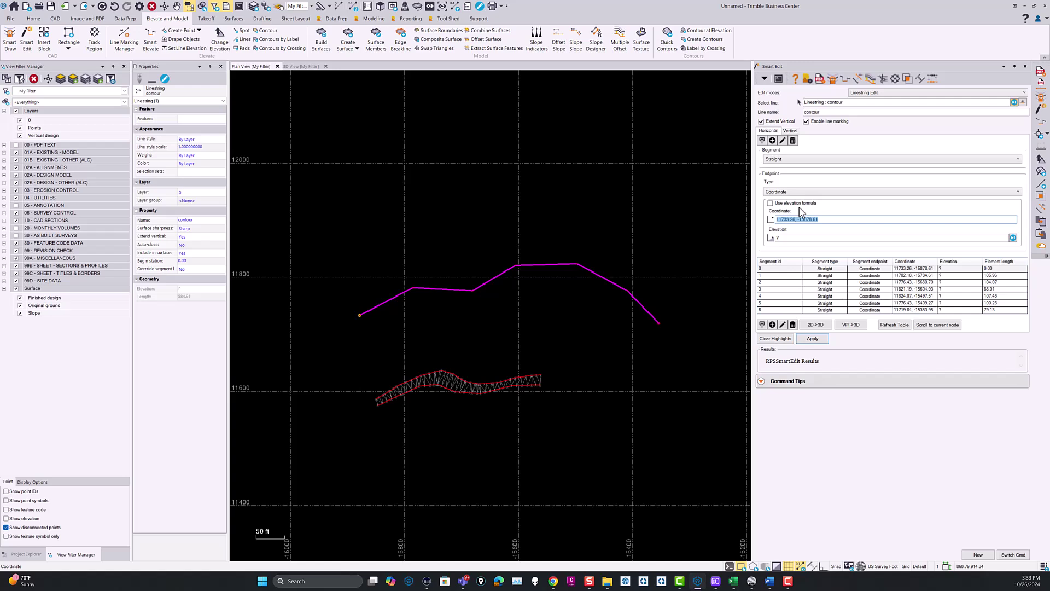
Edit segment 3 of the linestring and move its endpoint north to about 11846.61, -15606.40
key(Down)
key(Down)
key(Down)
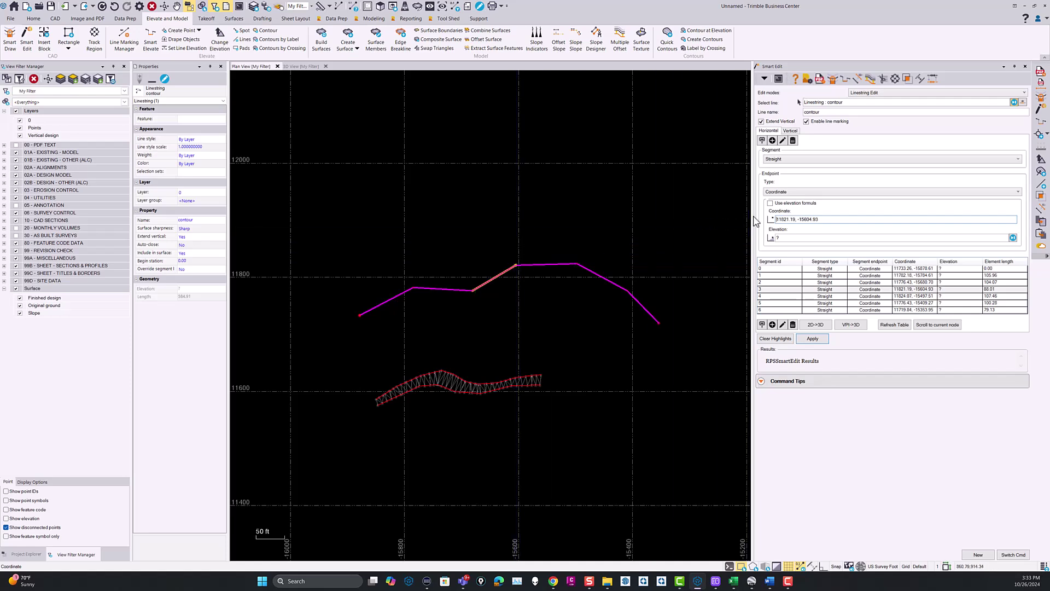
click(782, 141)
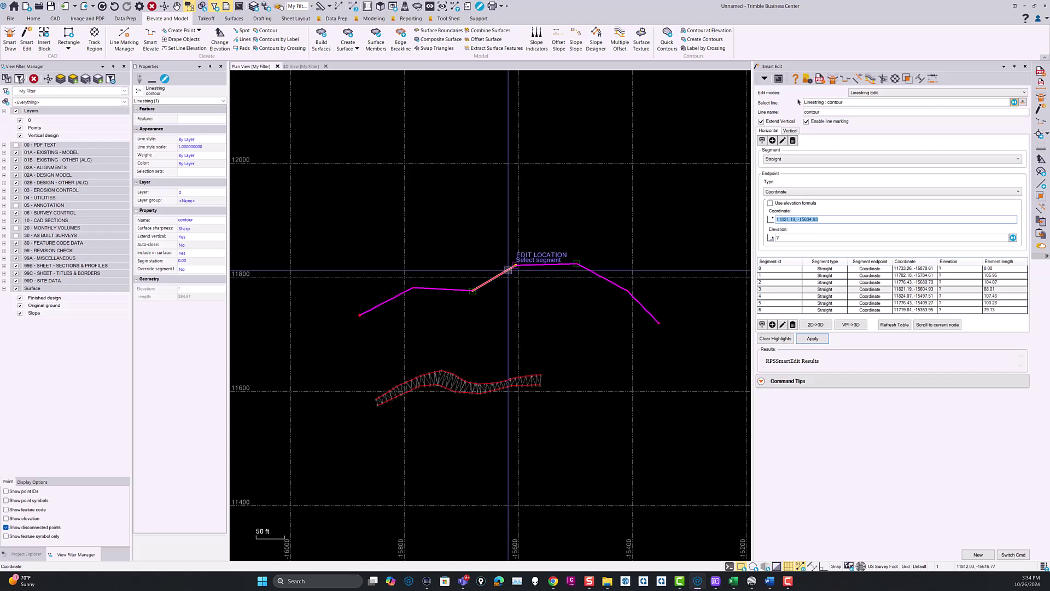
click(516, 253)
key(Return)
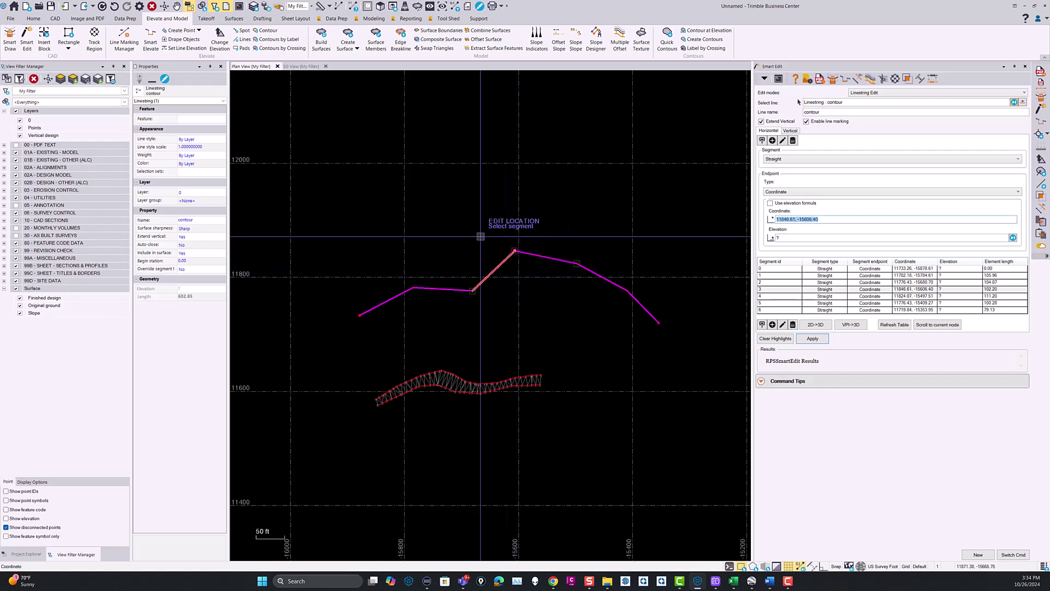
Move the endpoint of segment 2 to about 11801.66, -15690.52
click(469, 294)
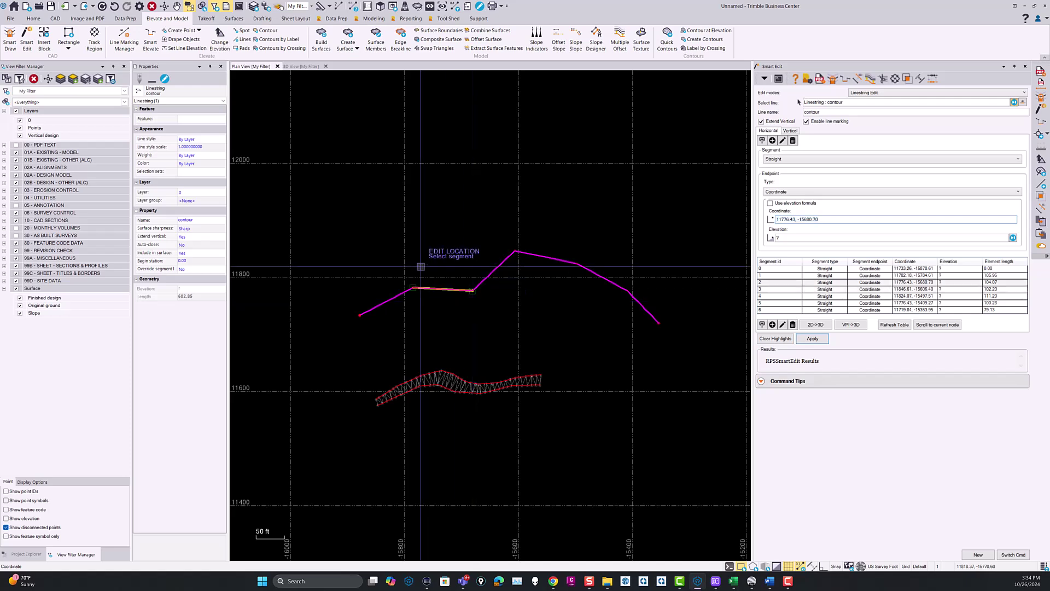
click(466, 276)
key(Return)
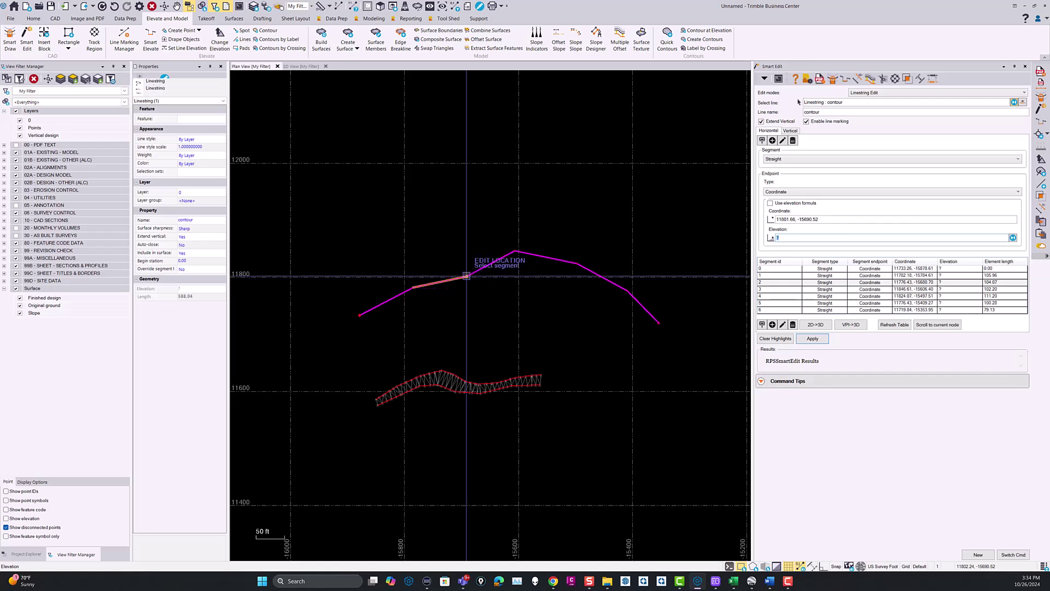
Select segment 5 and move its endpoint to about 11802.82, -15398.99
key(Down)
key(Down)
key(Down)
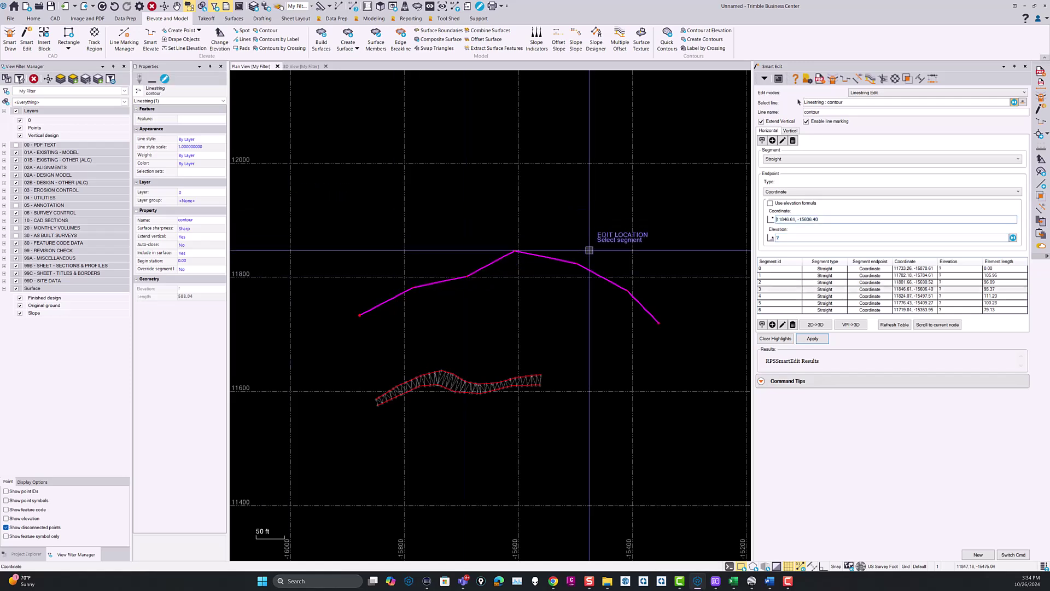
click(633, 277)
key(Up)
click(615, 284)
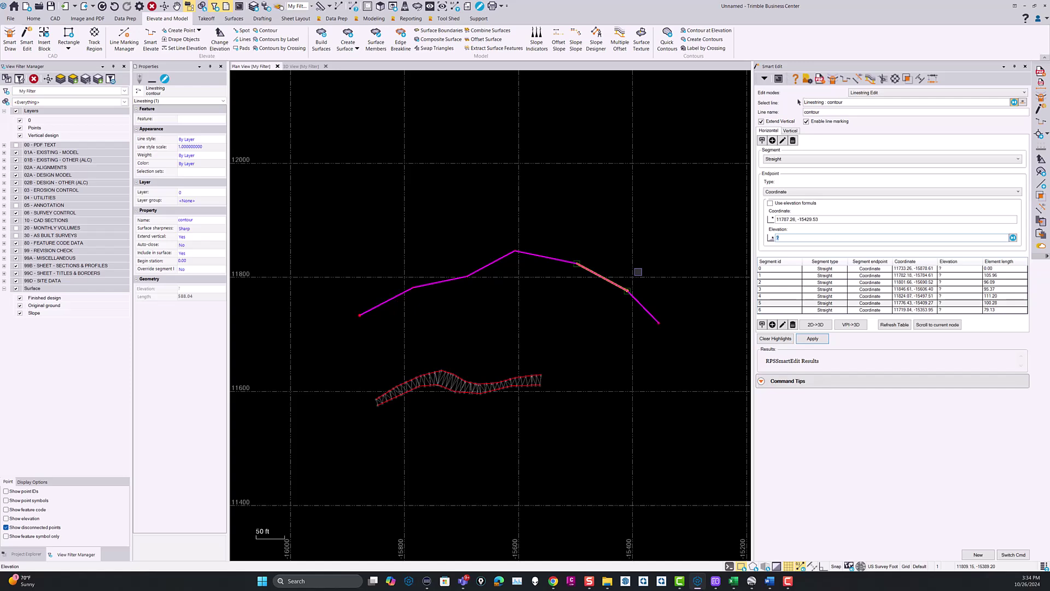
click(828, 222)
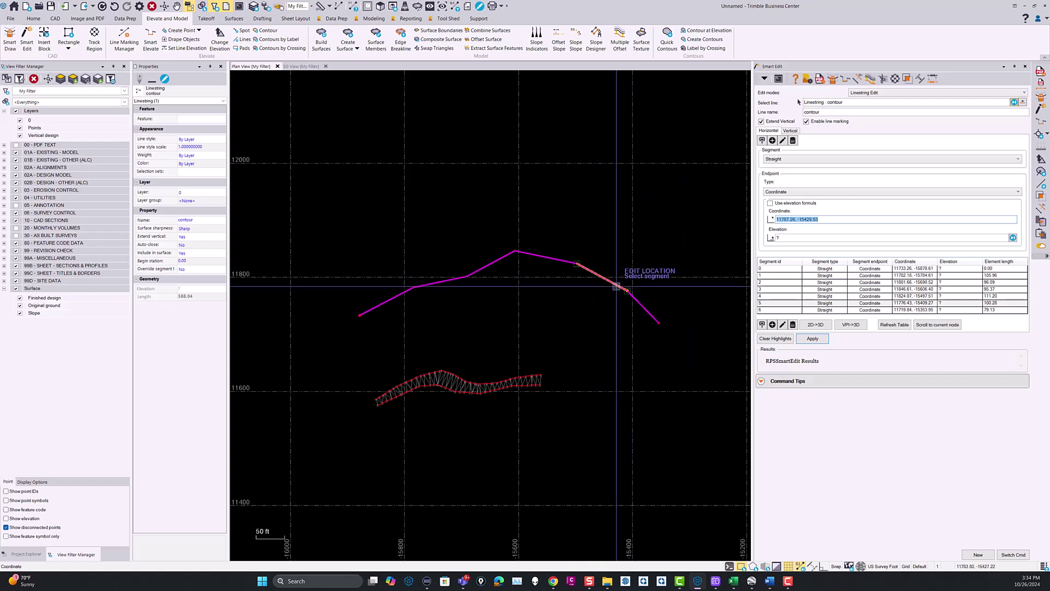
click(632, 275)
key(Return)
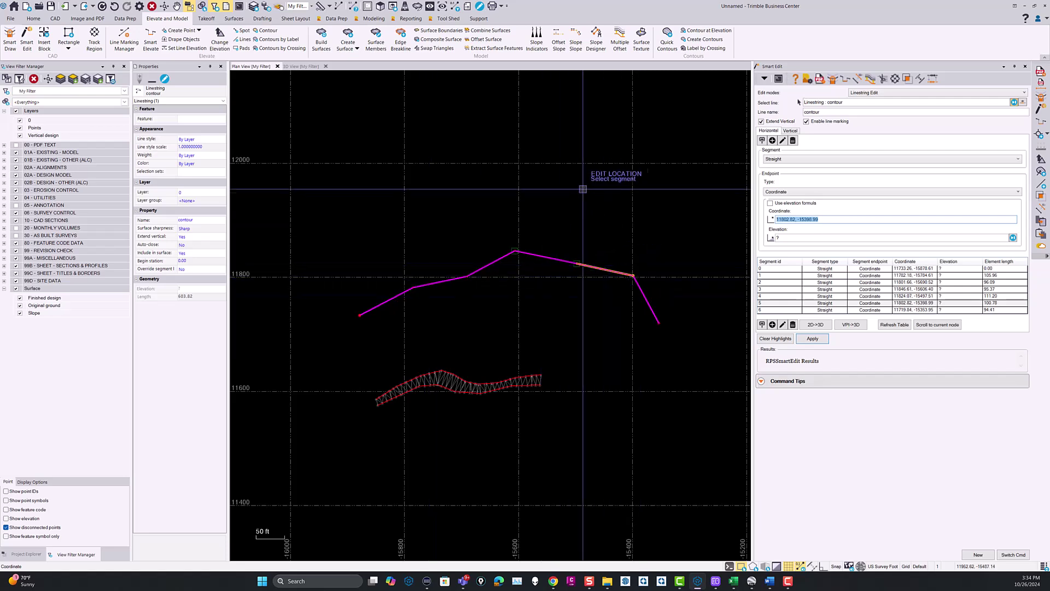
click(773, 141)
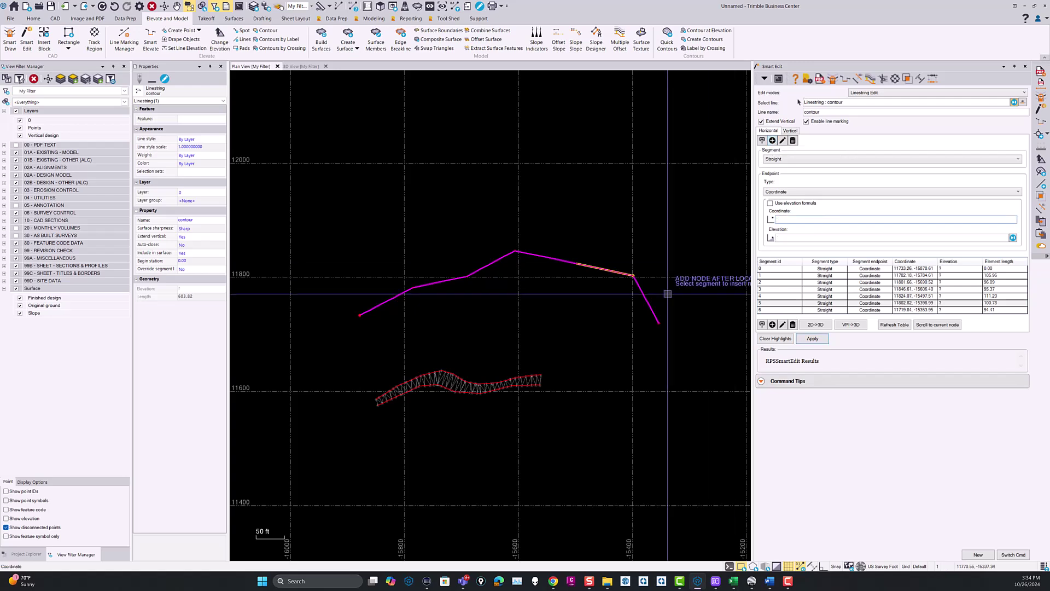
click(788, 192)
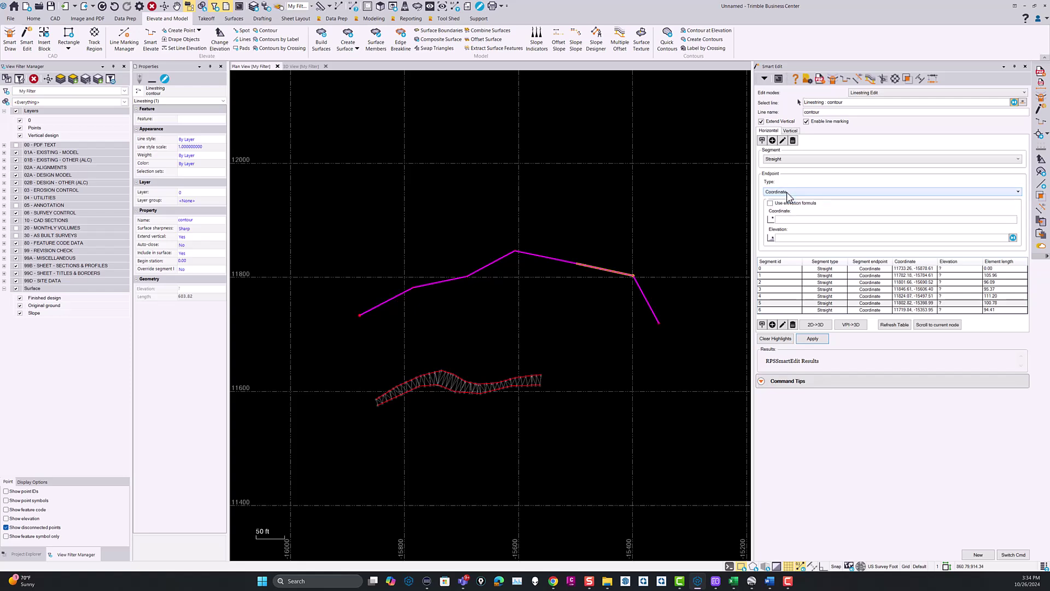
click(788, 193)
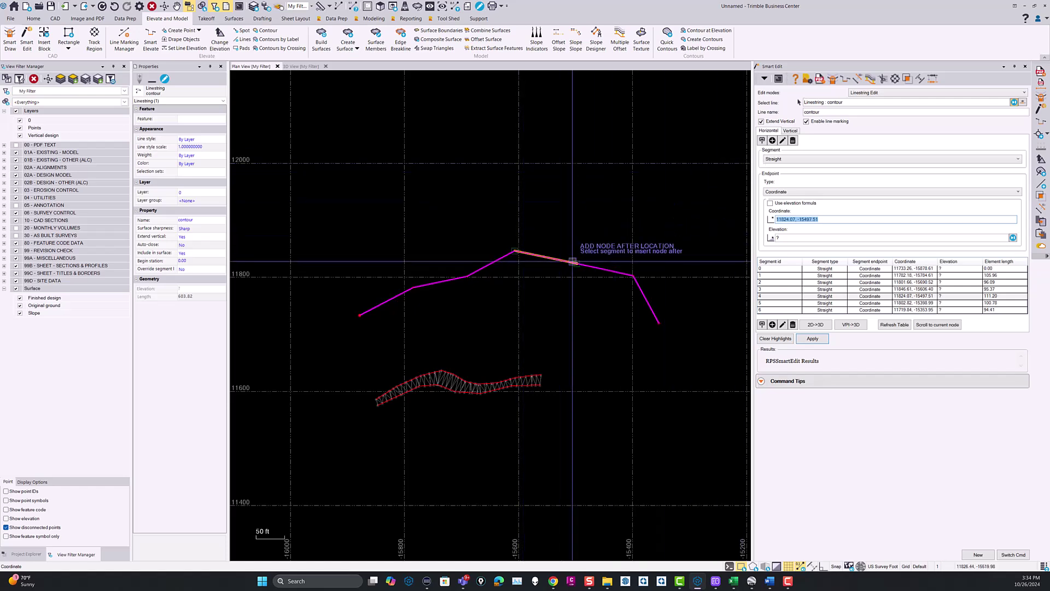
Insert three nodes before the endpoint of segment 4, at about 11842, -15519; 11854, -15552; and 11857, -15580
click(761, 141)
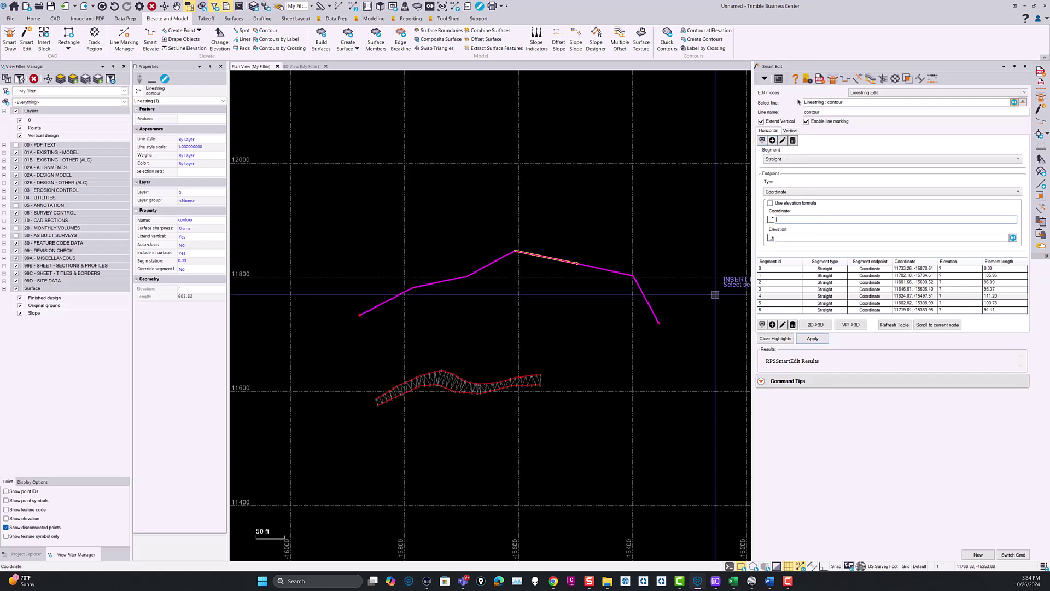
click(563, 252)
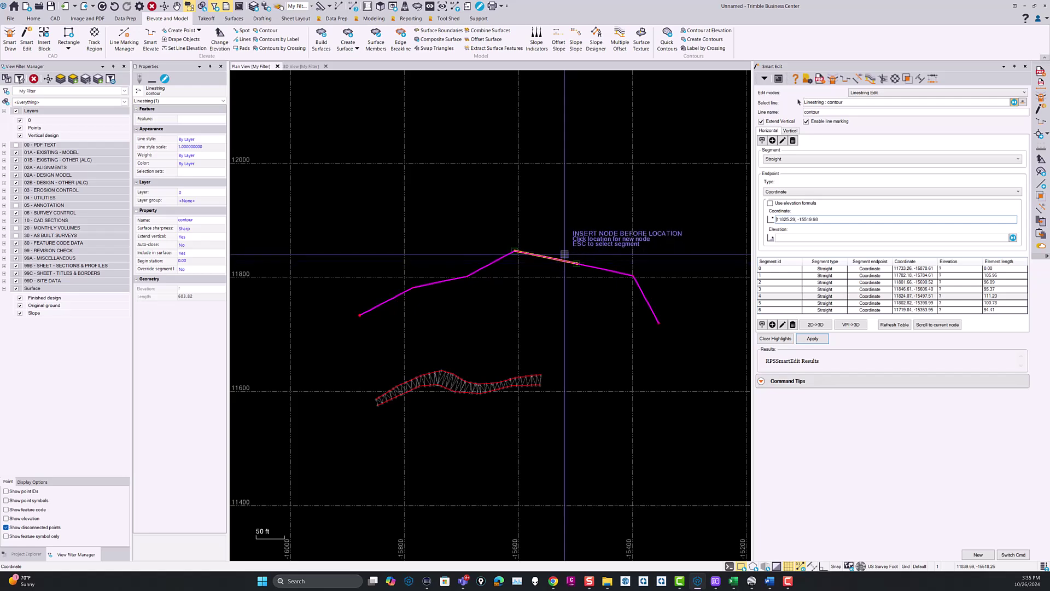
click(564, 253)
key(Return)
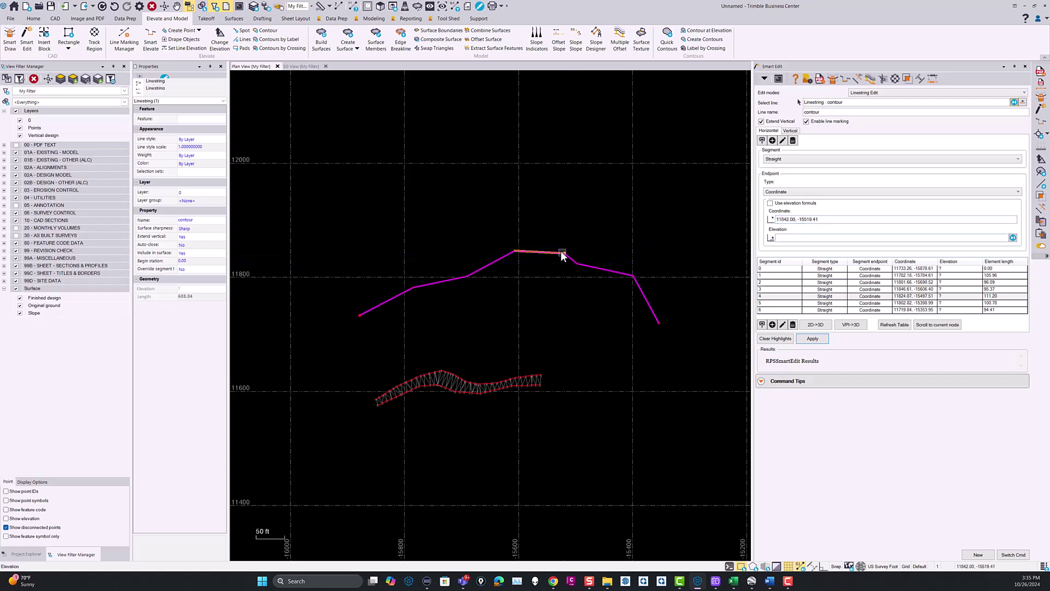
click(529, 245)
key(Return)
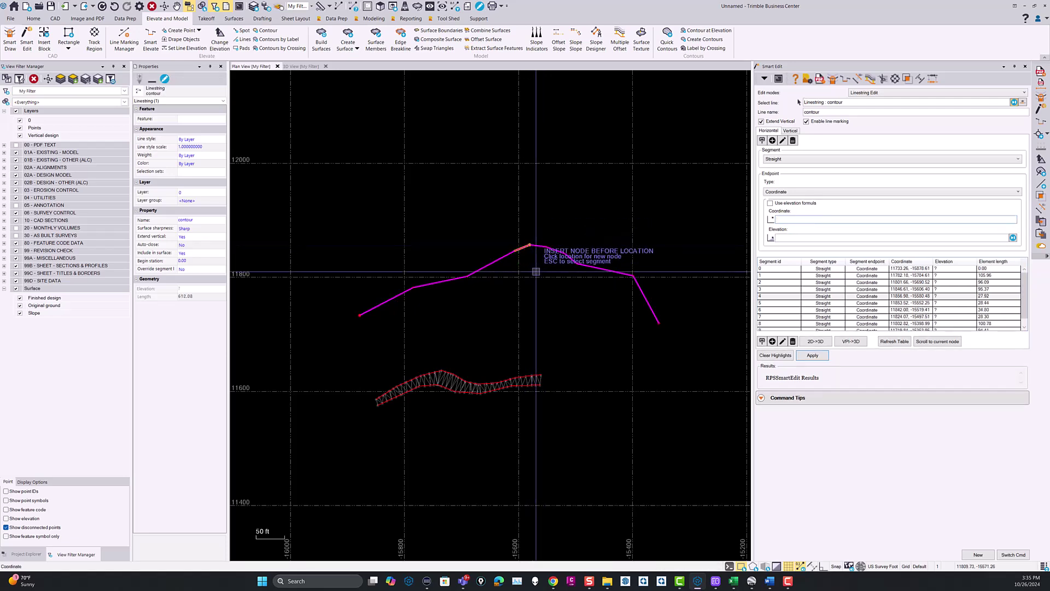
Insert three nodes about 28 ft apart before the endpoint at 11802.82, -15398.99, working back toward the line's middle
click(605, 288)
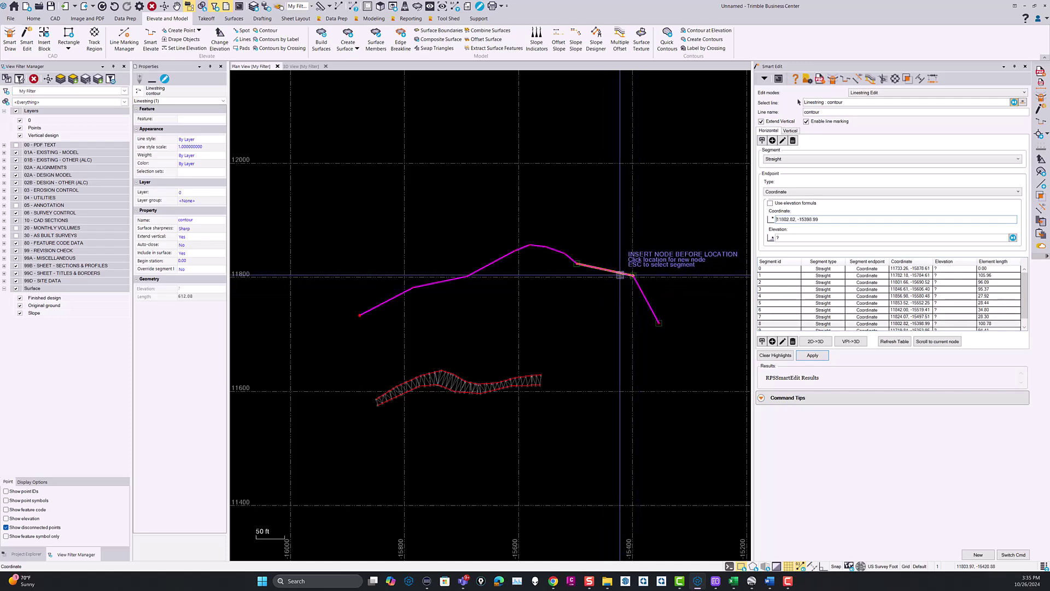
key(Escape)
click(618, 272)
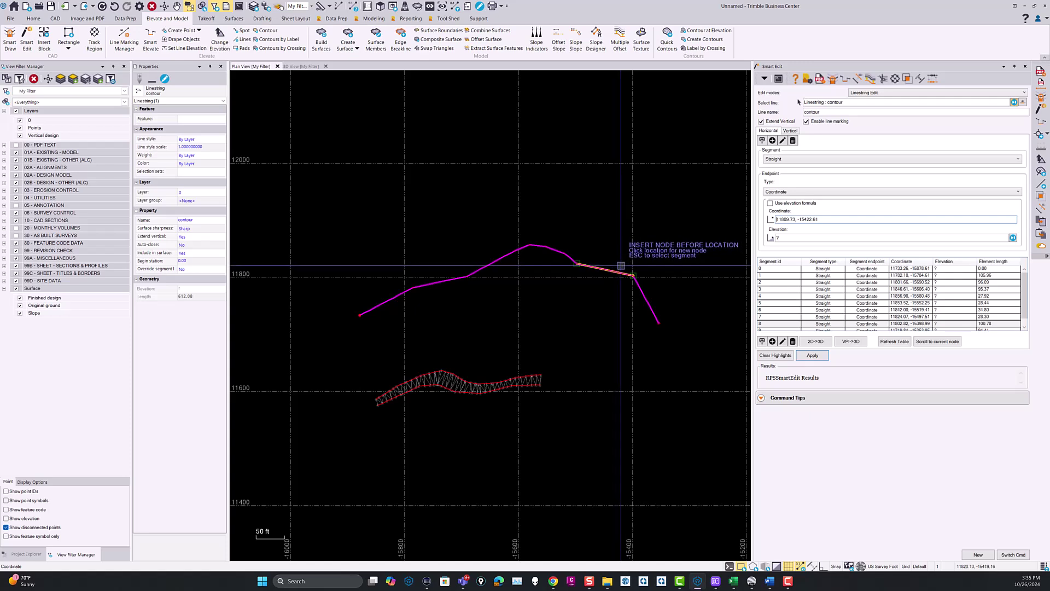
click(621, 266)
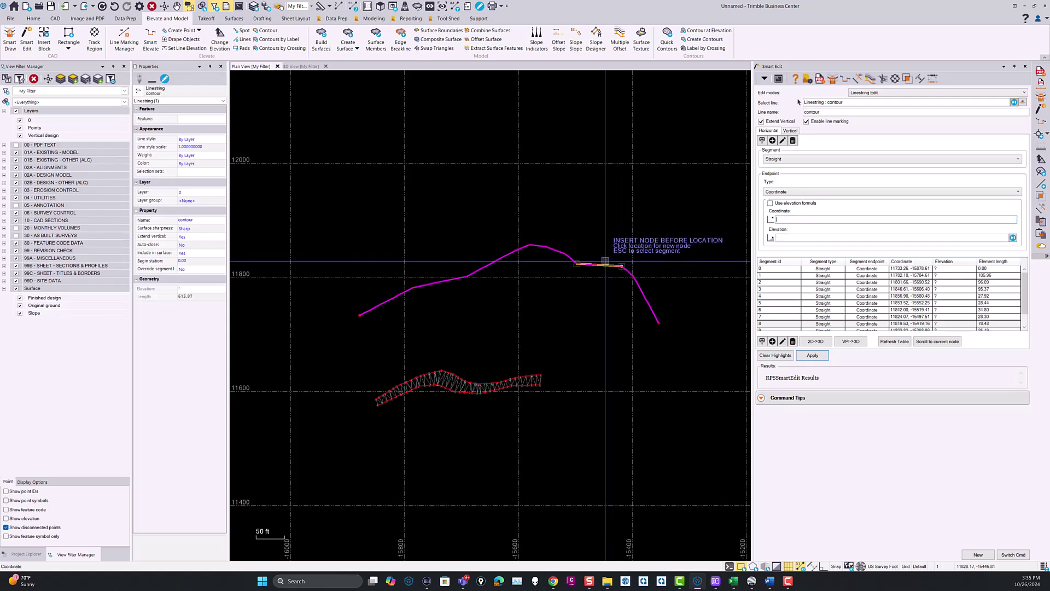
click(605, 259)
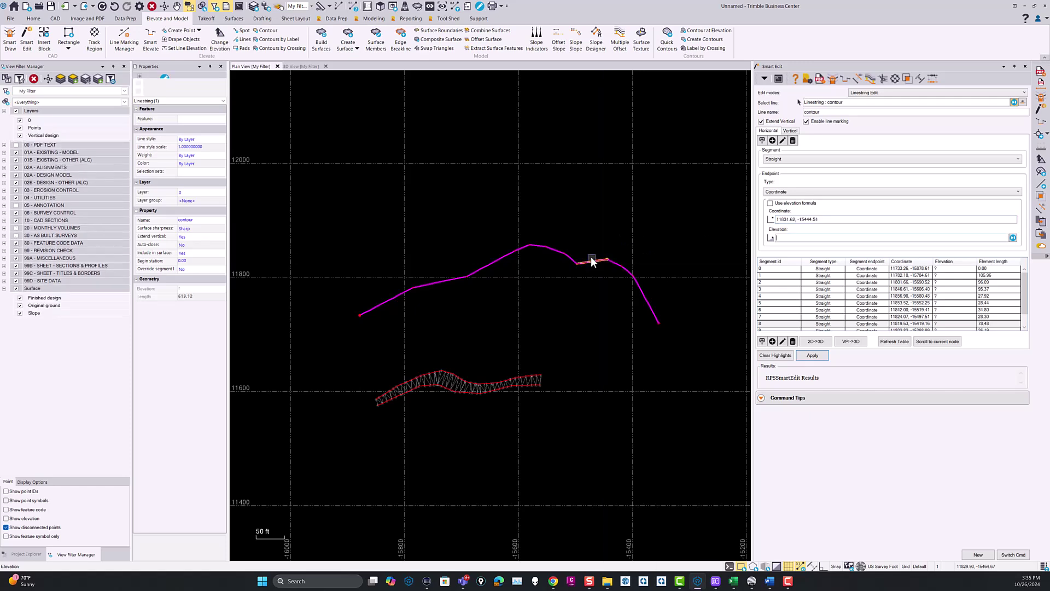
click(591, 254)
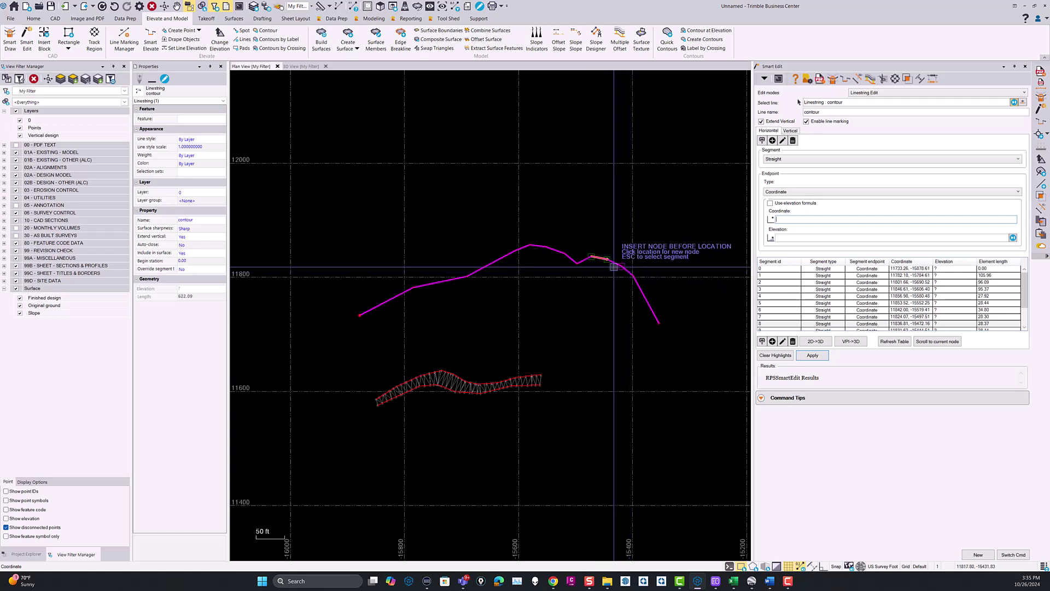
Add three nodes after the endpoint at 11802.82, -15398.99, curving toward the line's end, with the last at about 11758, -15360
click(631, 275)
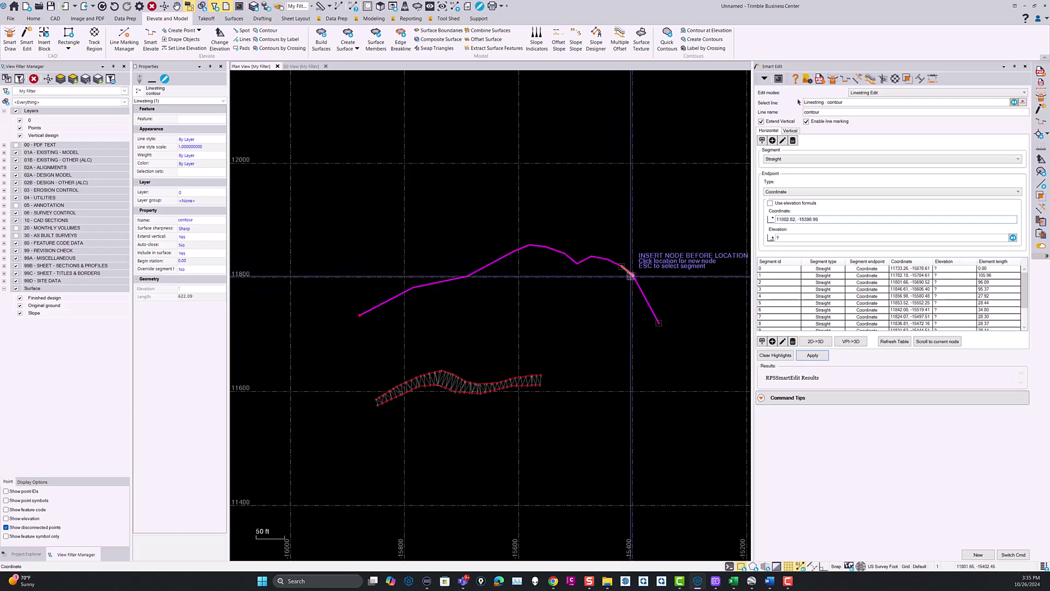
click(773, 140)
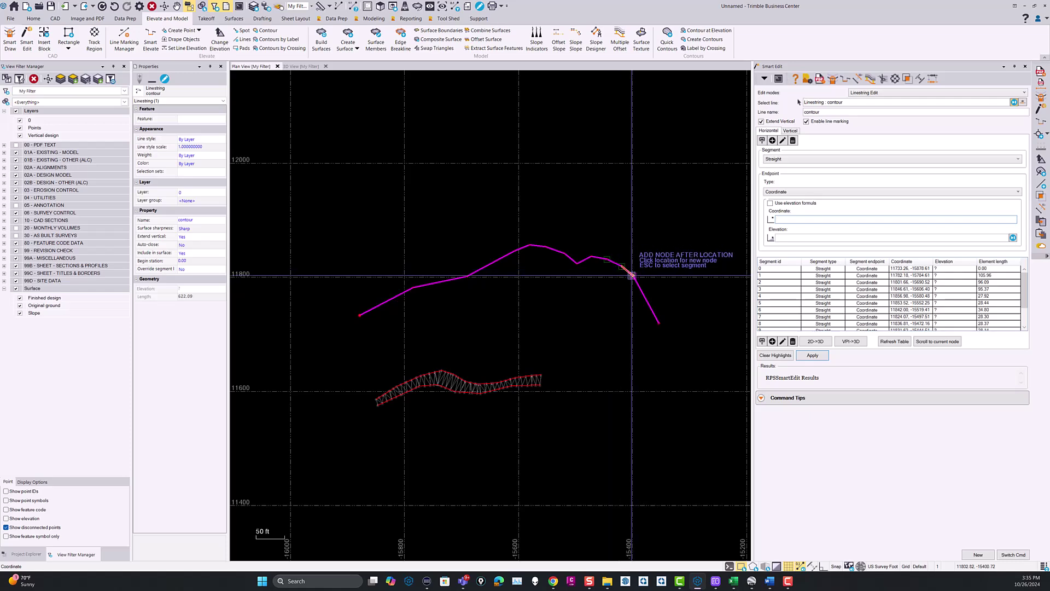
scroll(626, 274, up, 1)
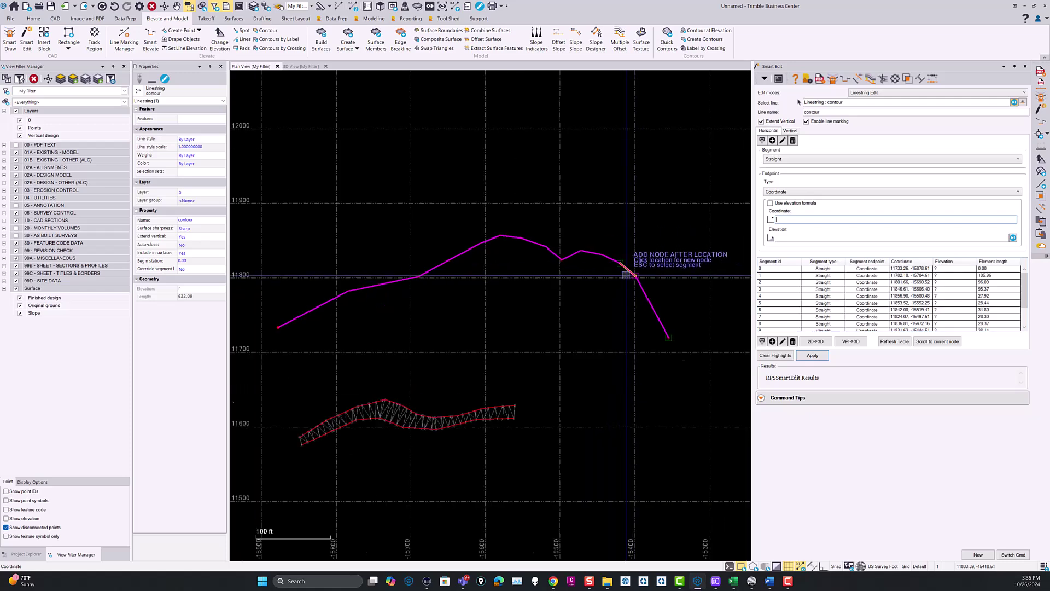
scroll(626, 275, up, 2)
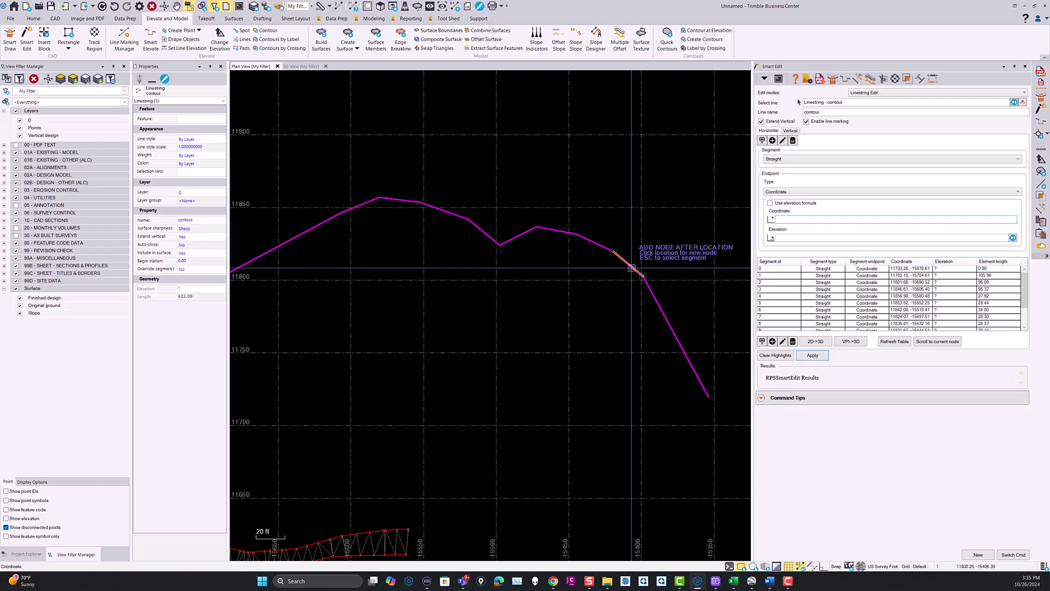
middle_drag(621, 270, 567, 253)
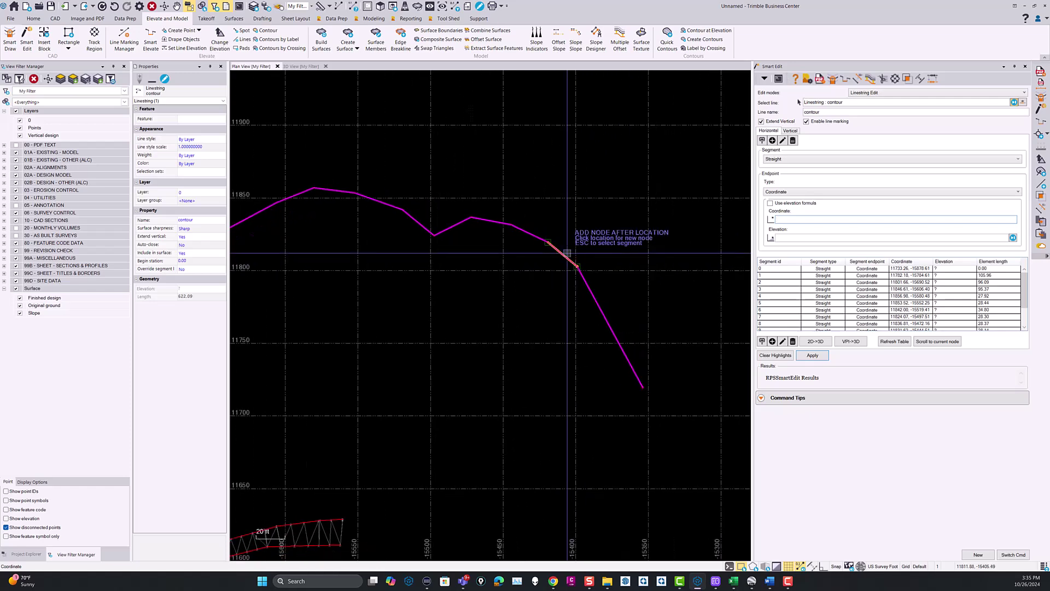
click(592, 274)
key(Return)
click(607, 288)
key(Return)
click(627, 328)
key(Return)
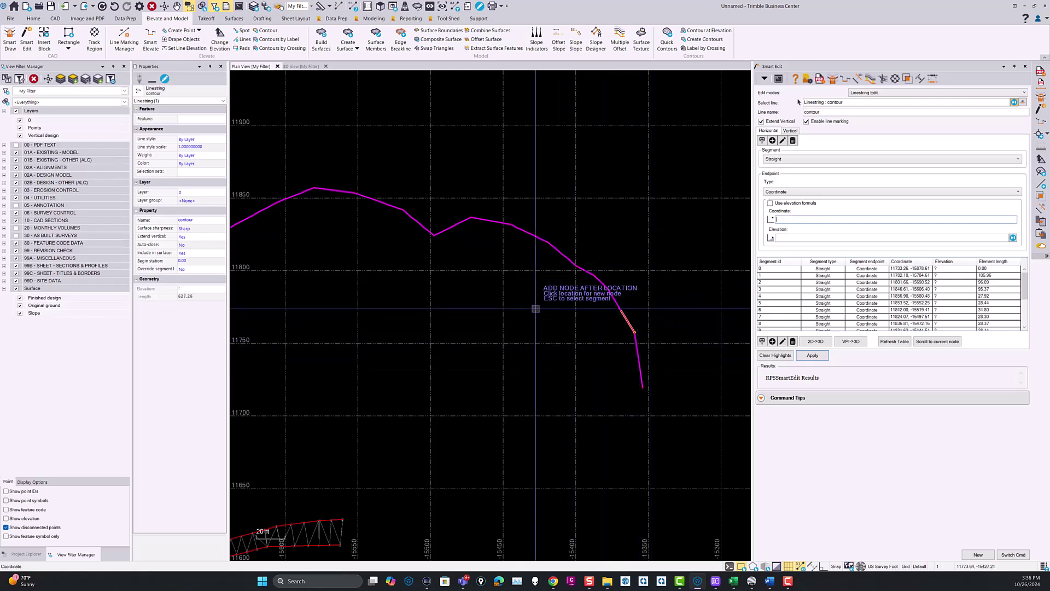
Switch to Smart Draw and draw a new two-point 2D linestring about 348 ft long, running above the existing contour line
scroll(541, 306, down, 5)
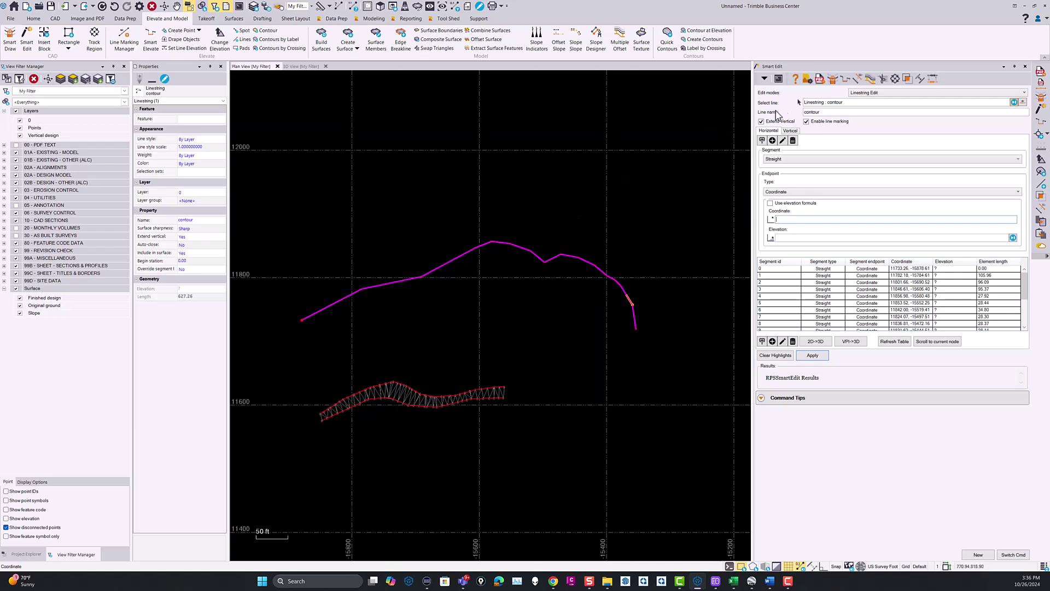
click(1013, 555)
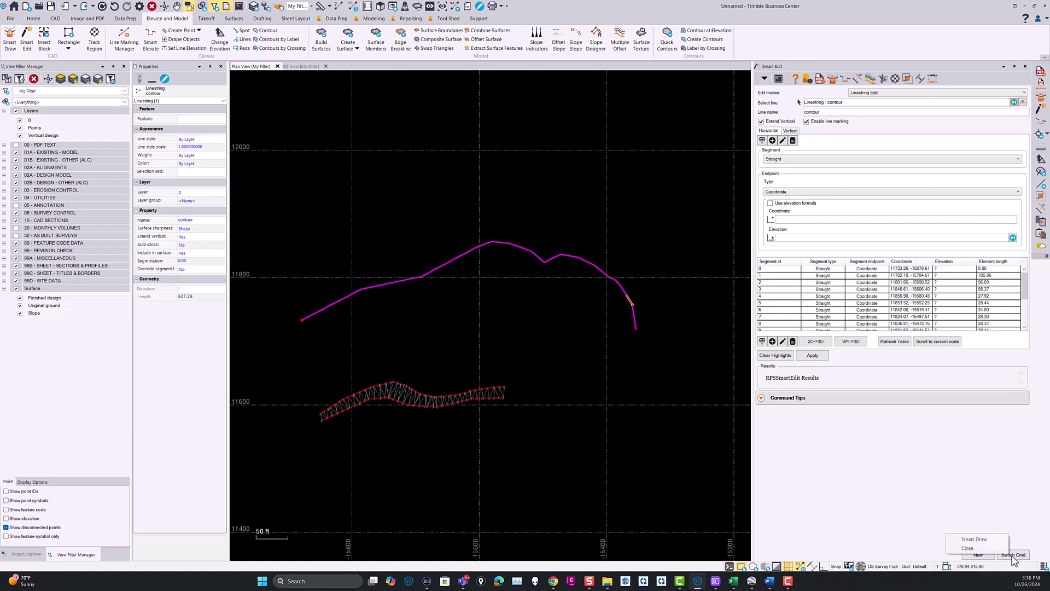
click(974, 539)
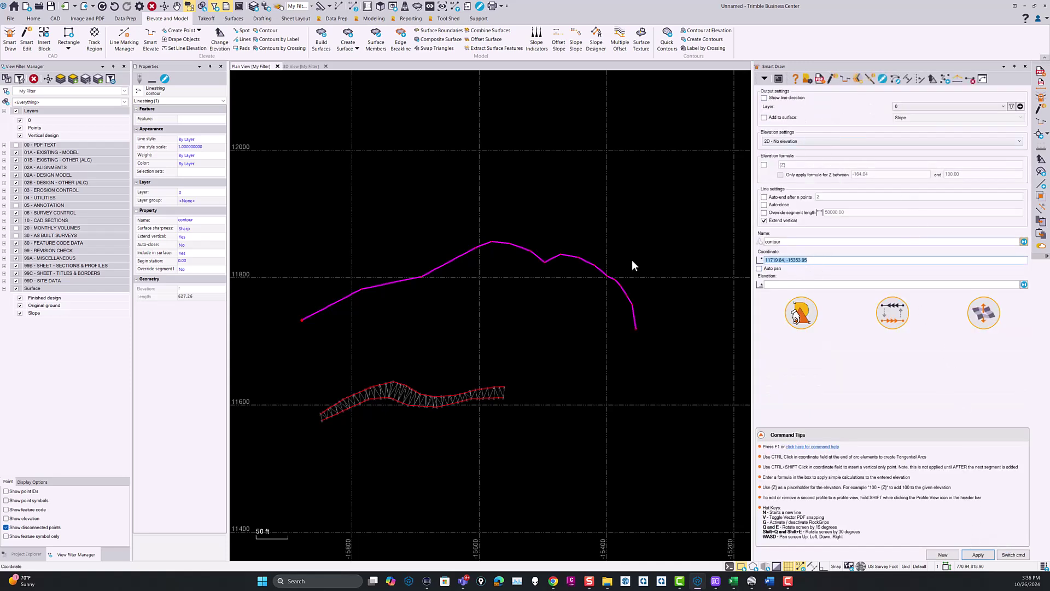
click(944, 555)
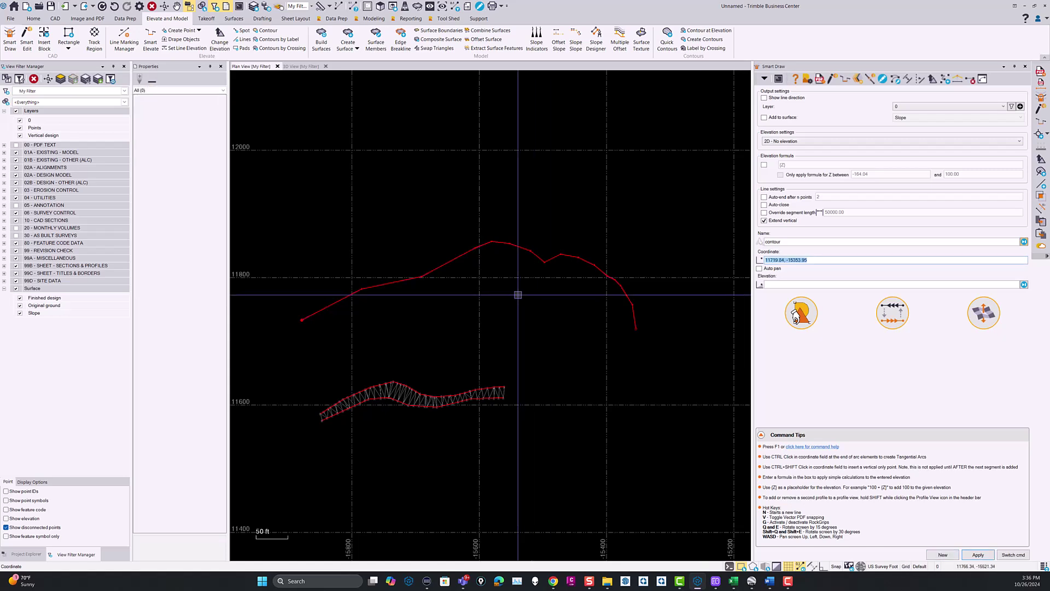
click(288, 302)
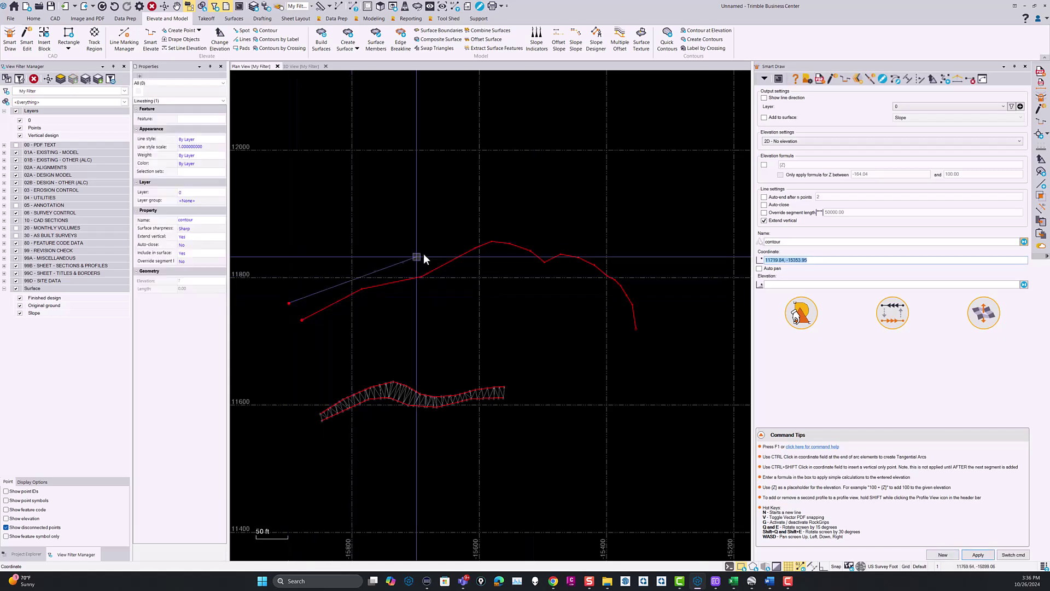
click(497, 225)
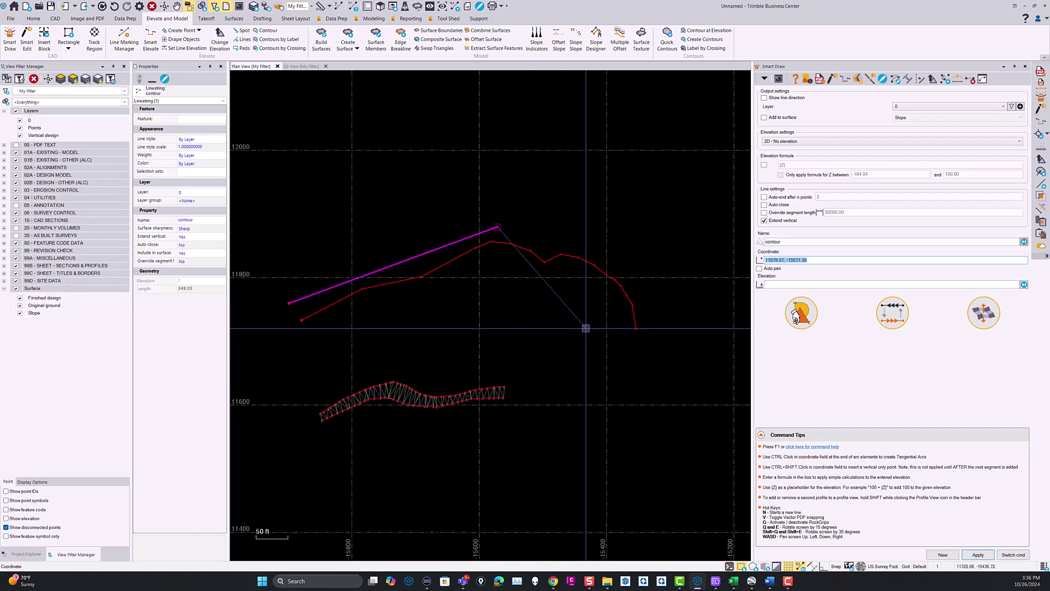
Return to Smart Edit and prepare a node insertion before the endpoint at 11846.61, -15606.40 using the Station/Offset endpoint type
click(1006, 556)
click(962, 533)
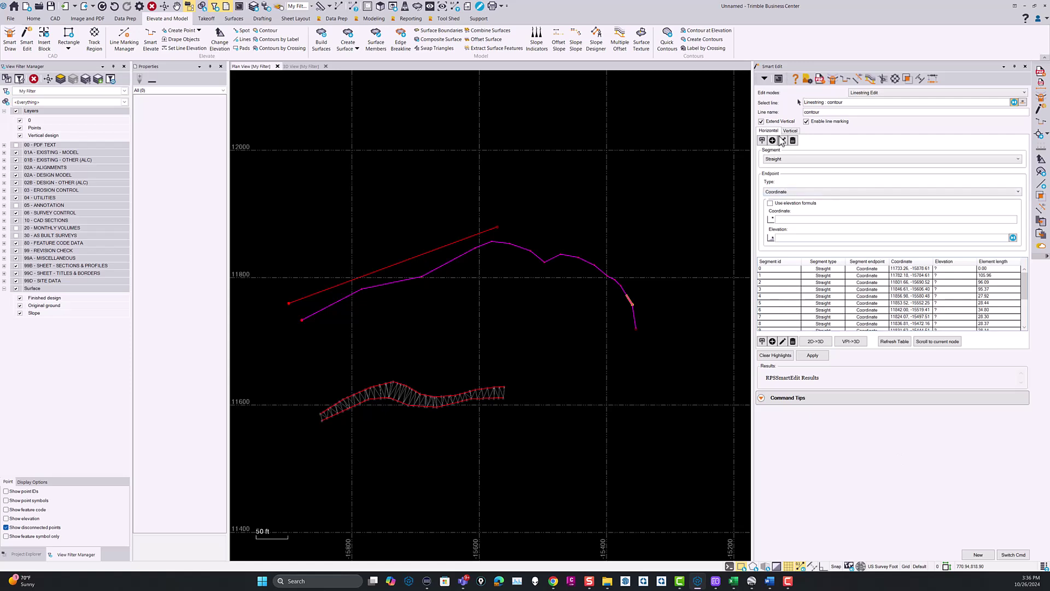
click(762, 141)
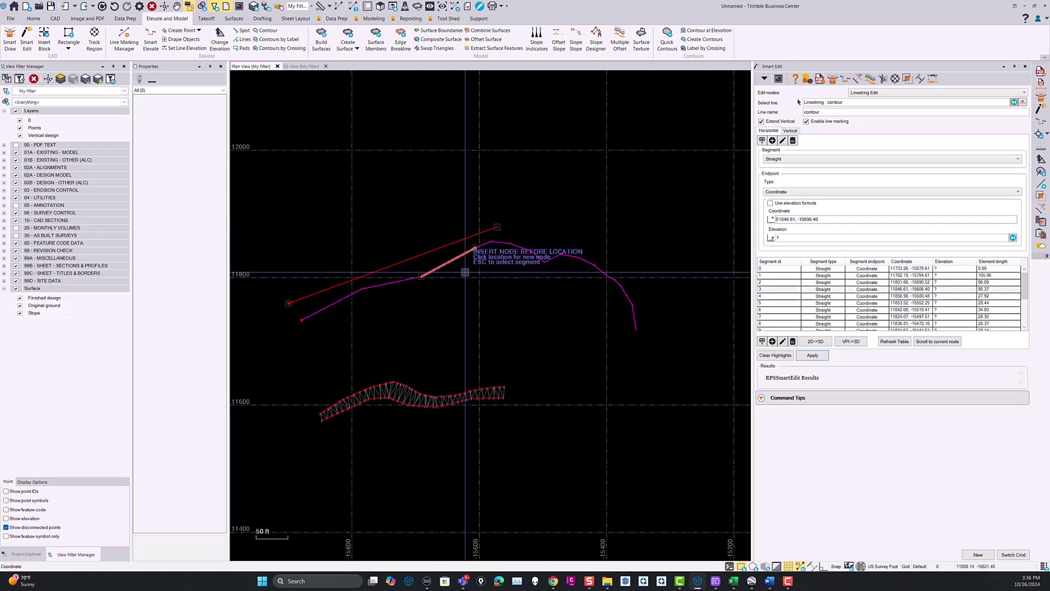
scroll(461, 260, up, 2)
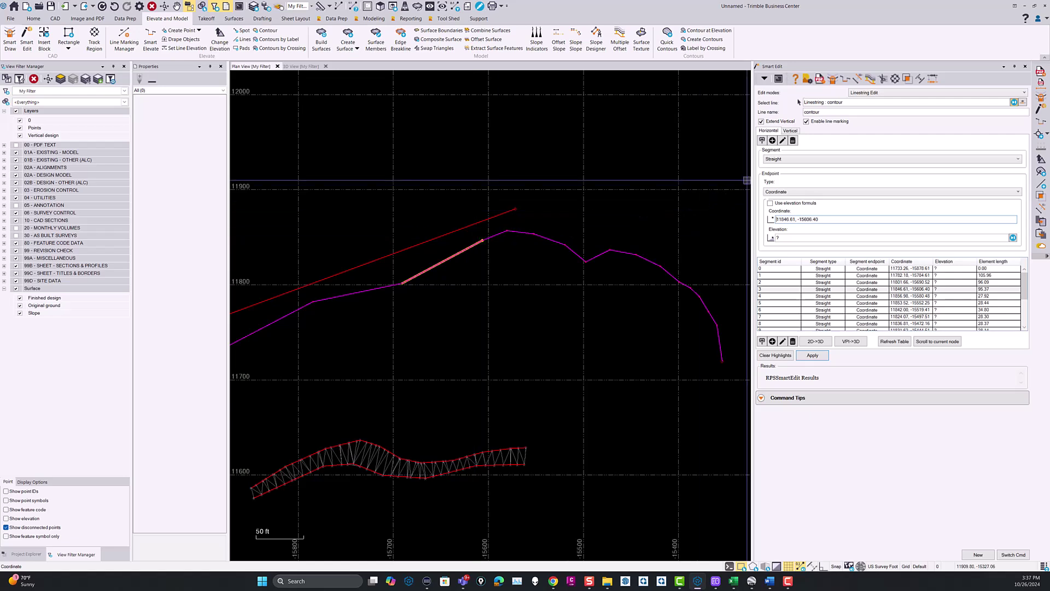
click(790, 192)
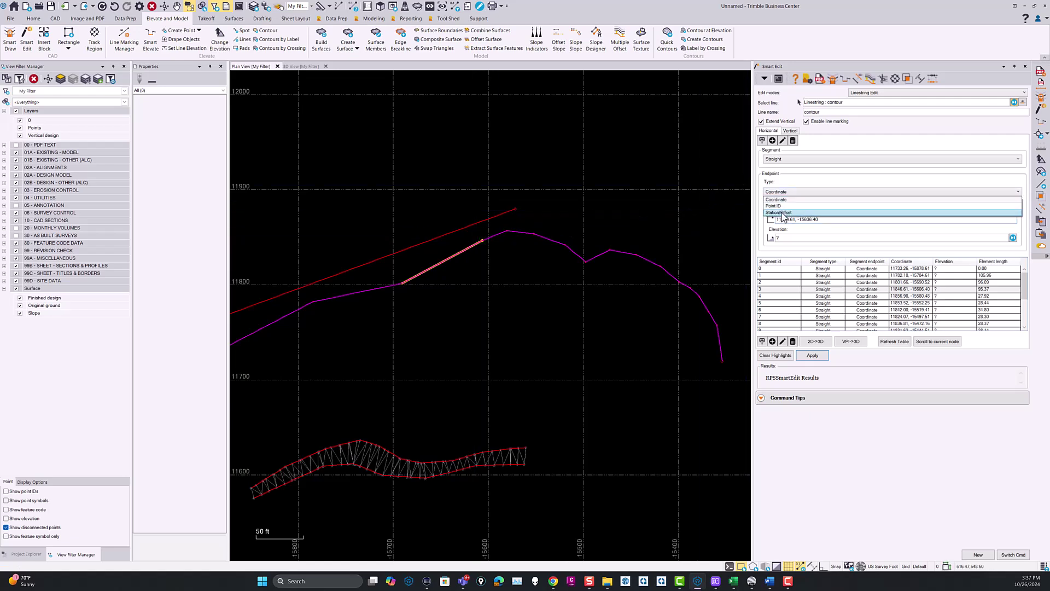
click(784, 213)
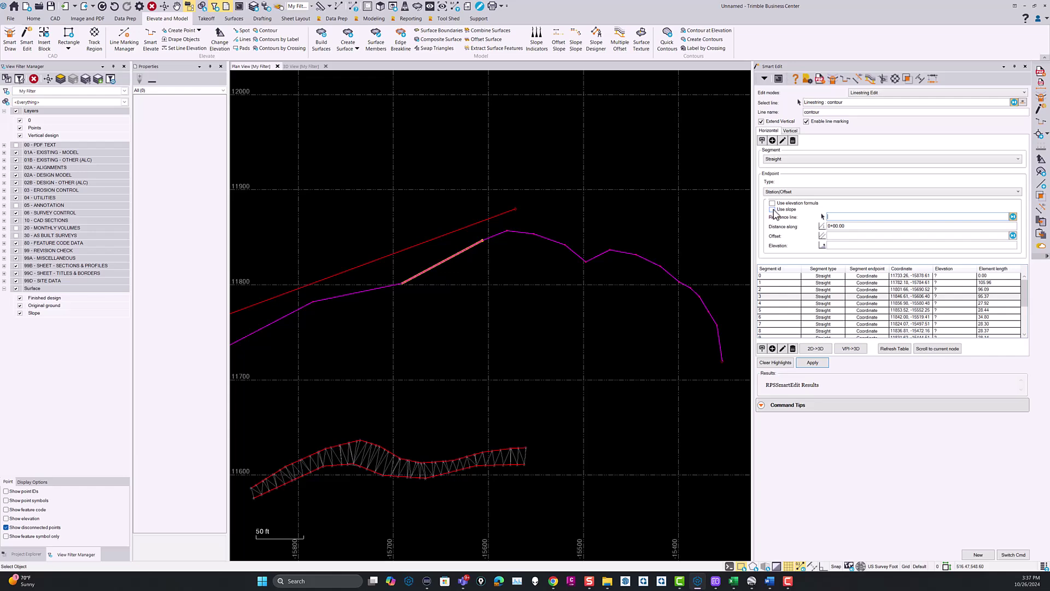
Insert a node referenced to the new straight line, at distance along 250.02, offset 8.25 and elevation 101.20
scroll(356, 299, down, 3)
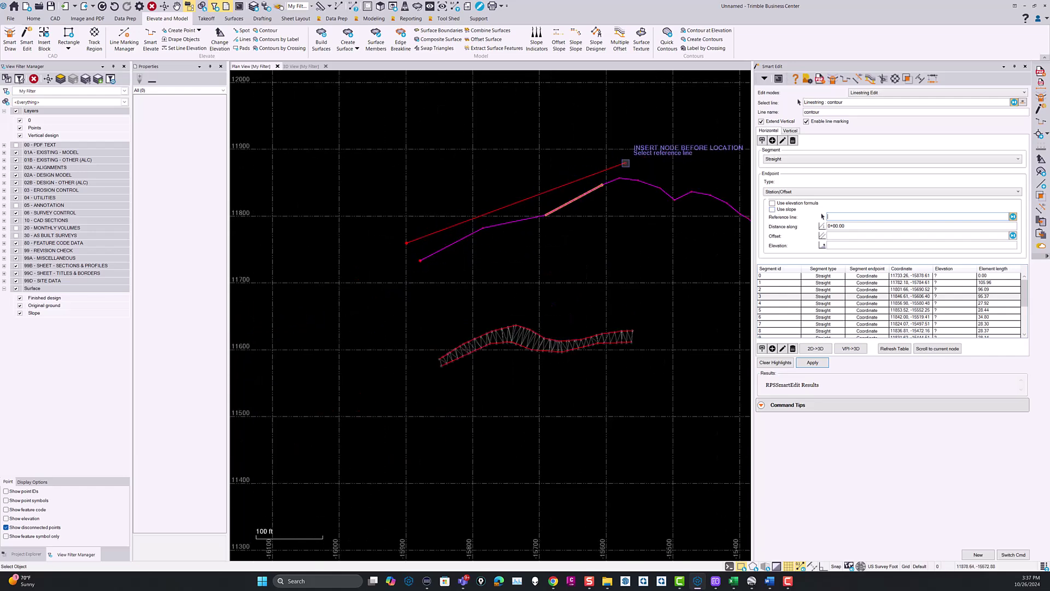
middle_drag(605, 168, 537, 215)
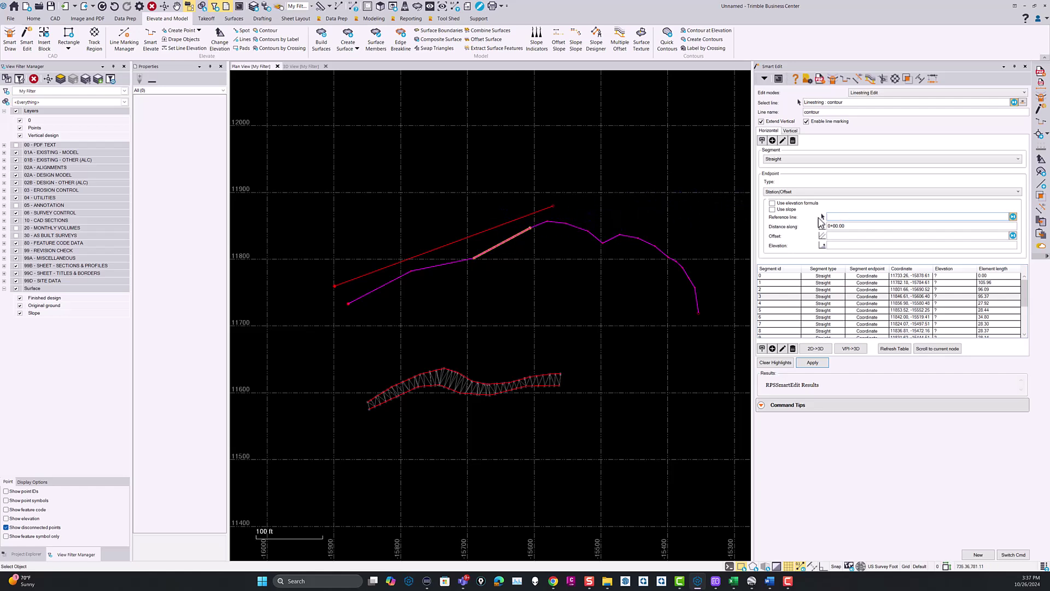
click(481, 234)
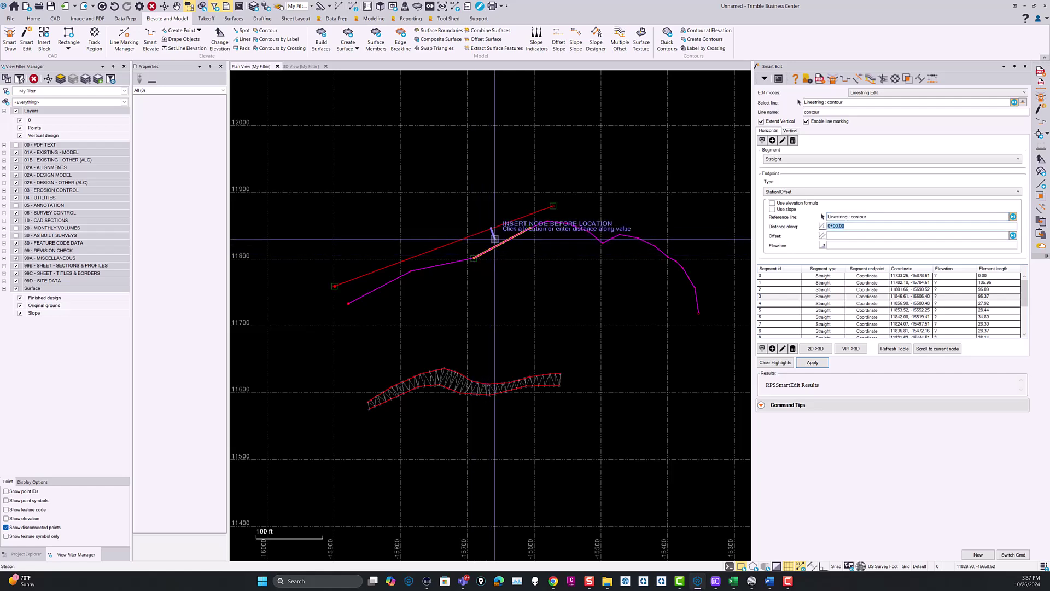
click(493, 238)
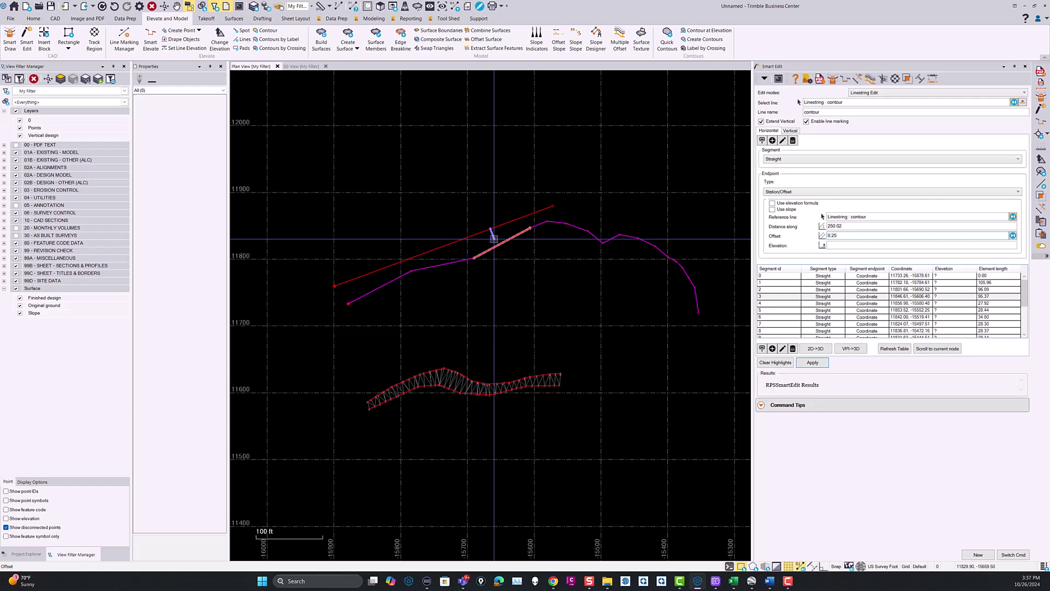
click(494, 239)
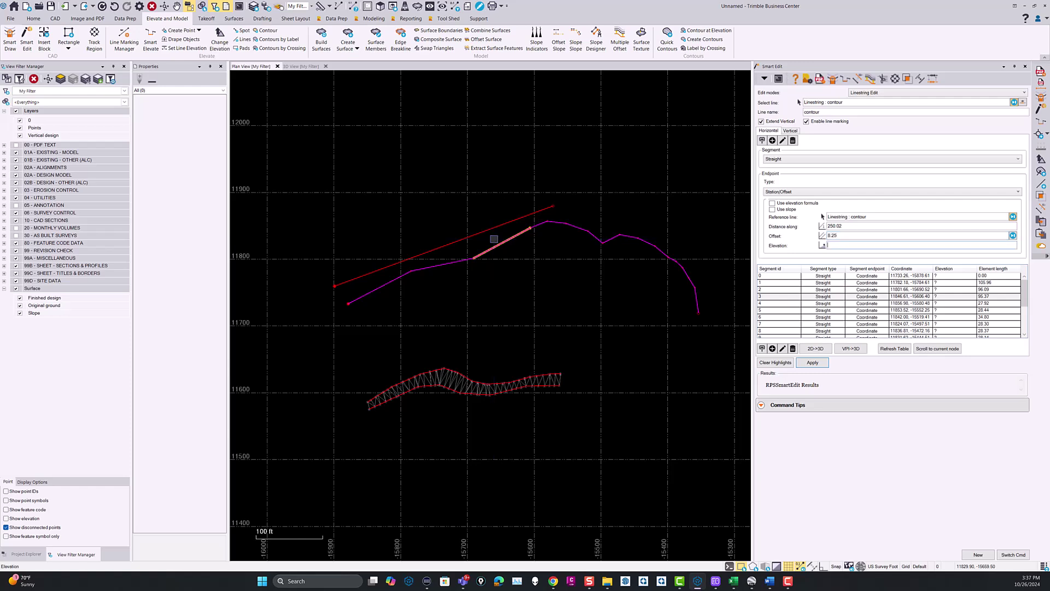
key(Return)
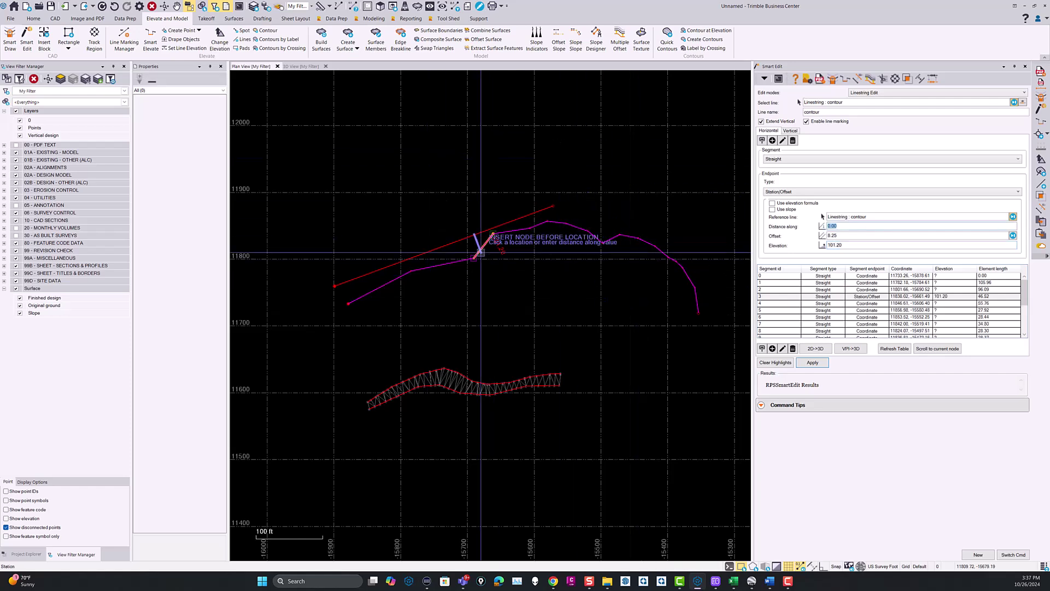
Insert a second node from the same reference line, at distance along 287.42, offset 10.25 and elevation 102.10
scroll(481, 253, up, 2)
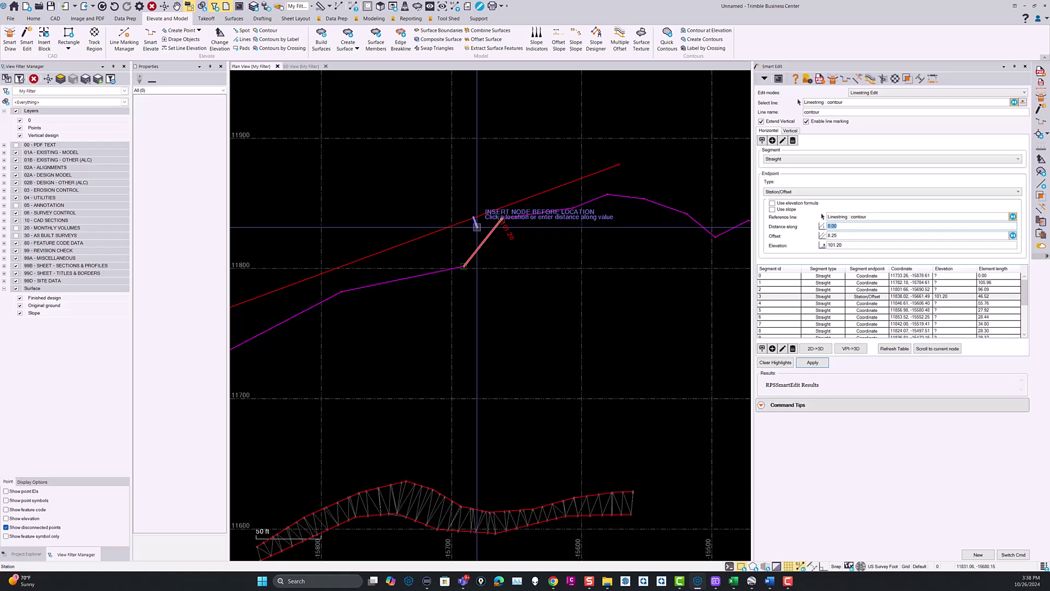
click(547, 204)
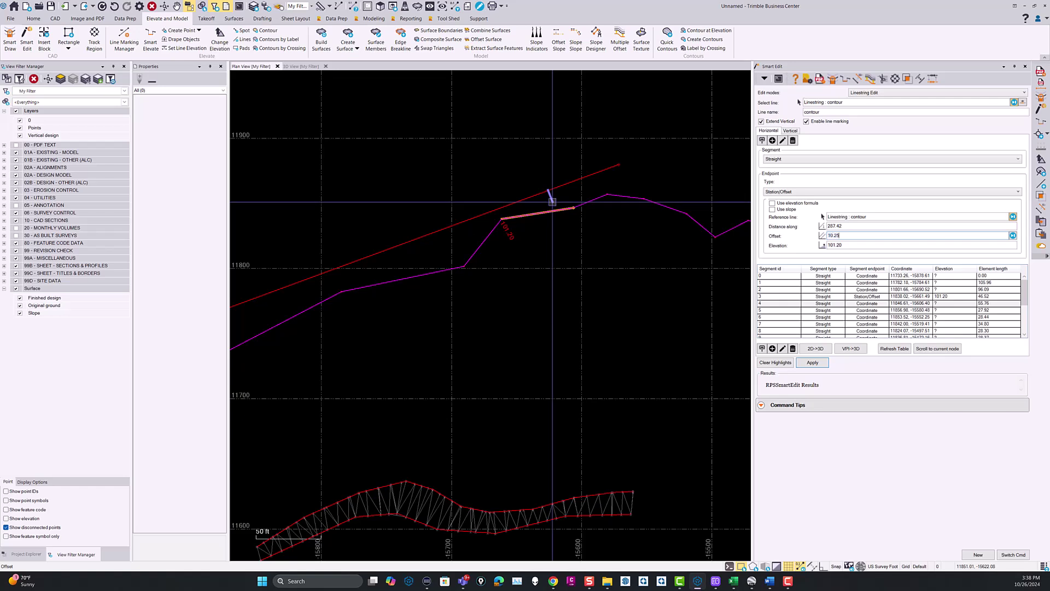
key(Tab)
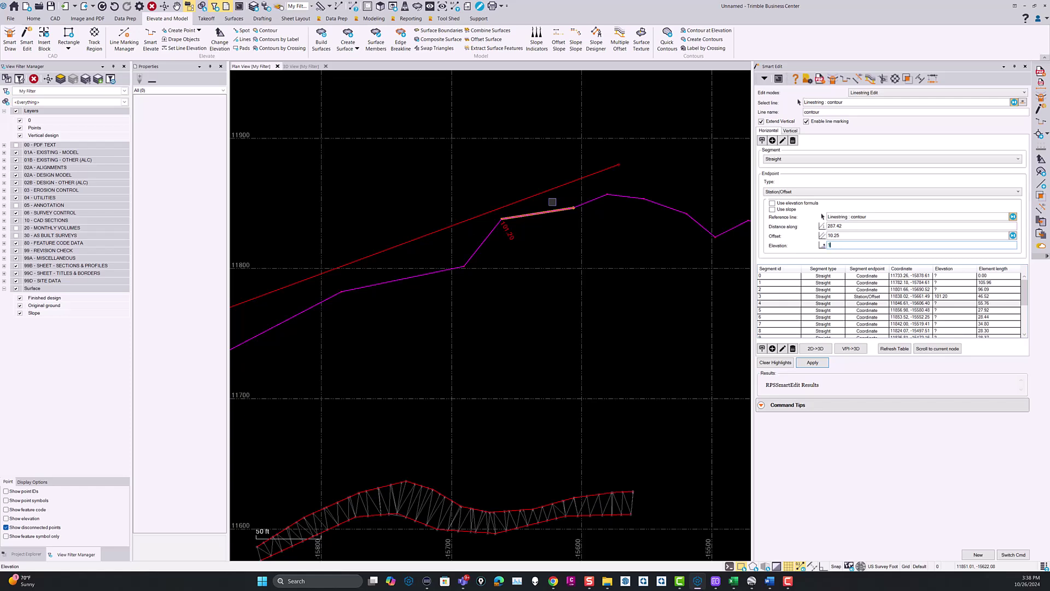
text(102.10)
key(Return)
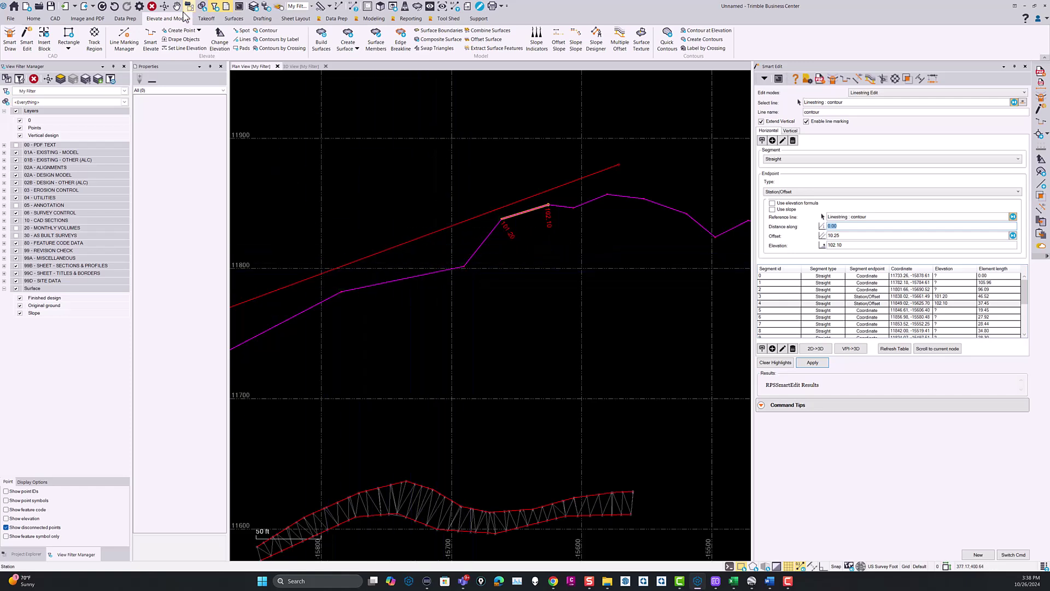
Create five points without elevation between the contour and the straight reference line, from about 11791, -15760 to about 11827, -15676
click(58, 21)
click(234, 30)
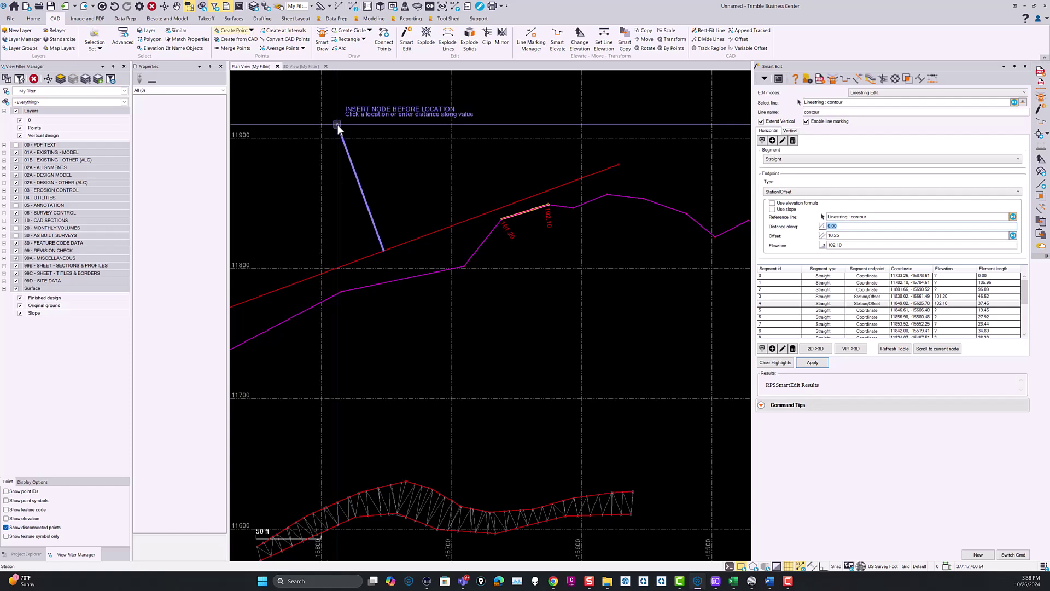
click(799, 197)
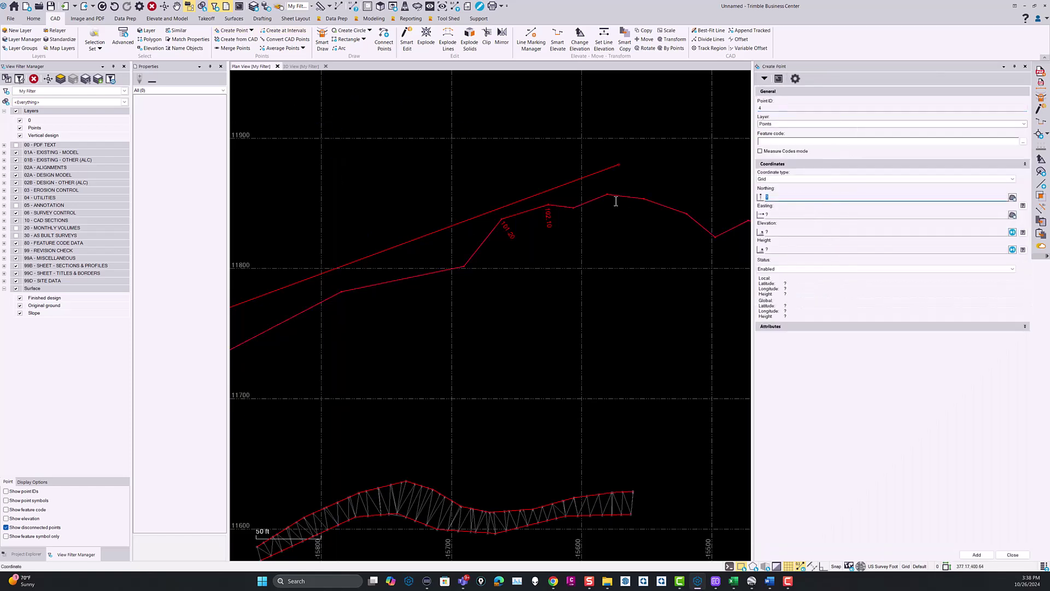
scroll(364, 296, up, 3)
click(366, 275)
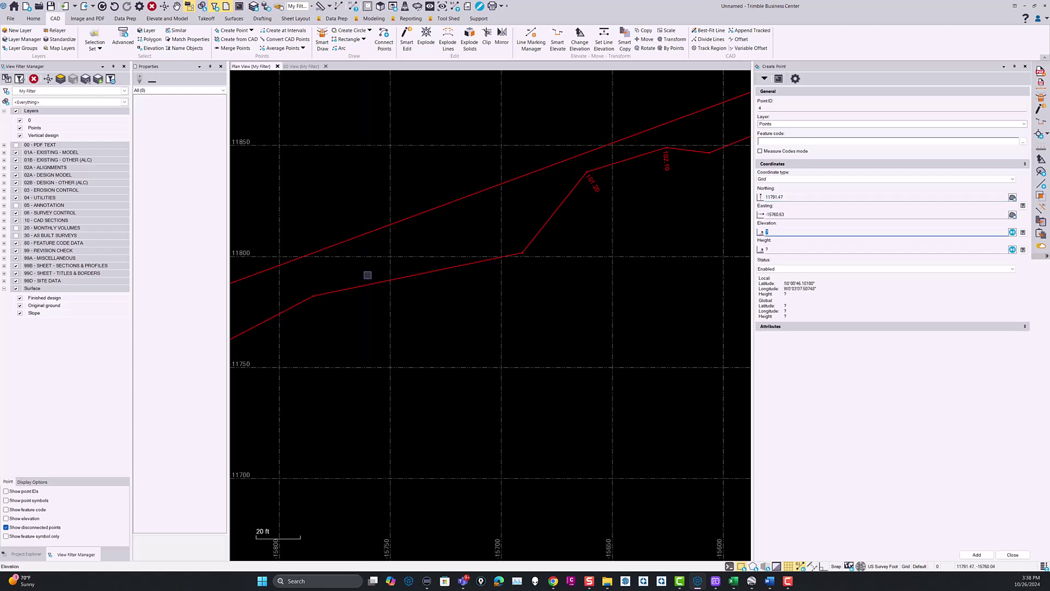
key(Return)
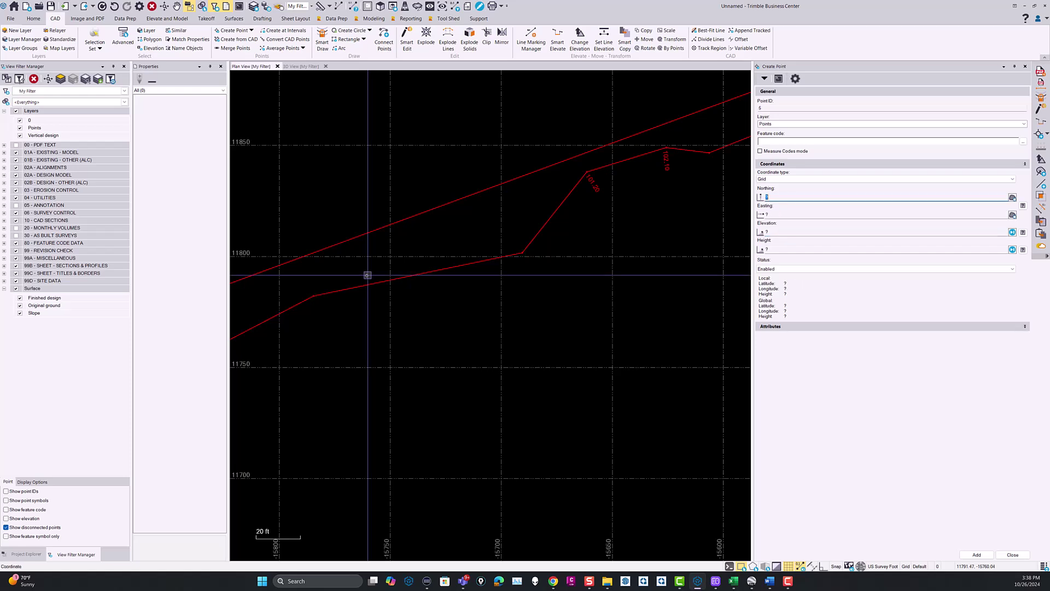
click(414, 255)
key(Return)
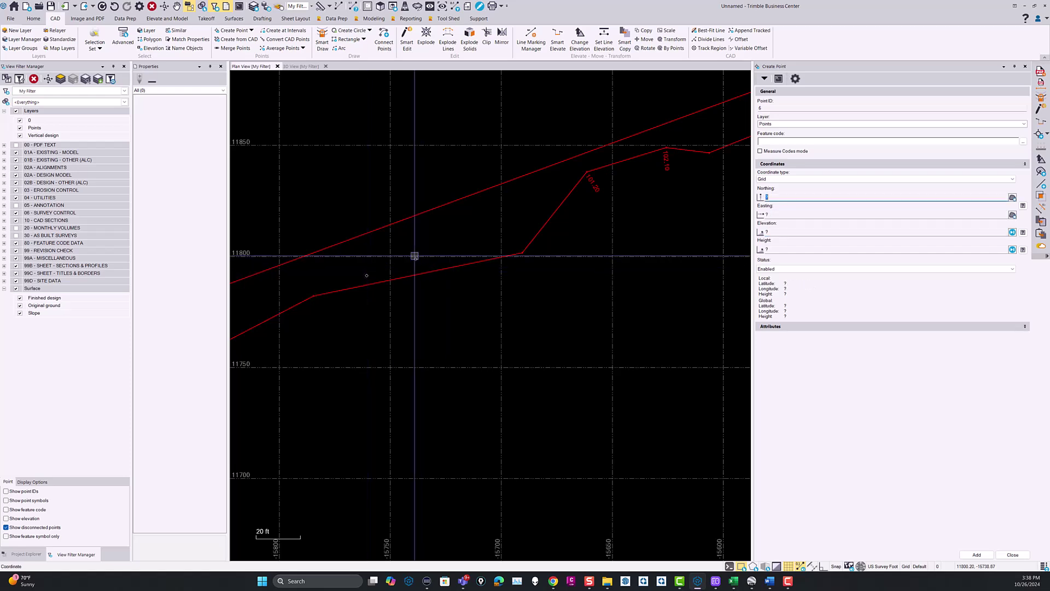
click(456, 250)
key(Return)
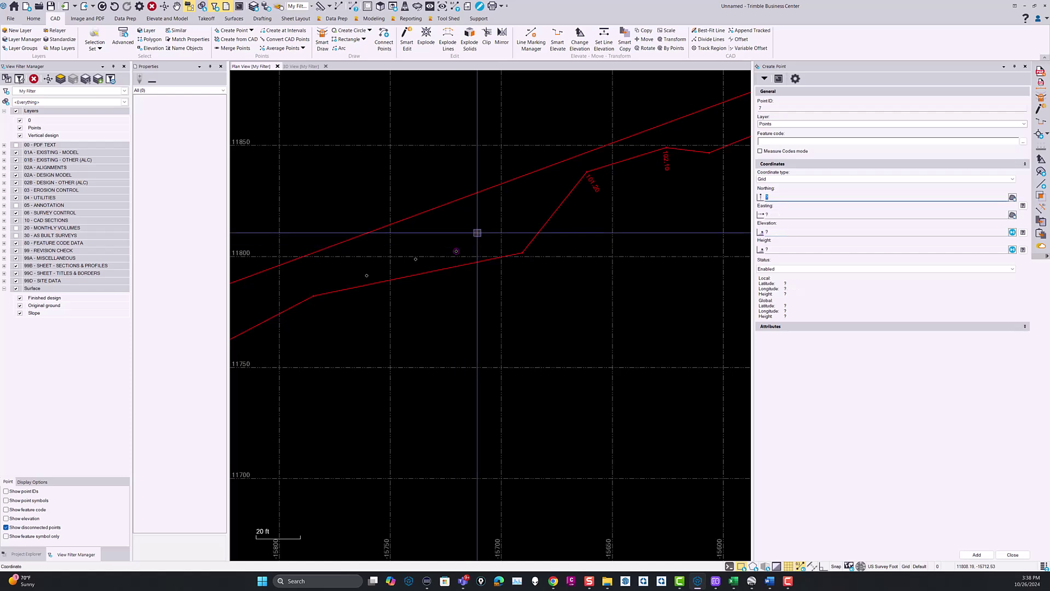
click(529, 219)
key(Return)
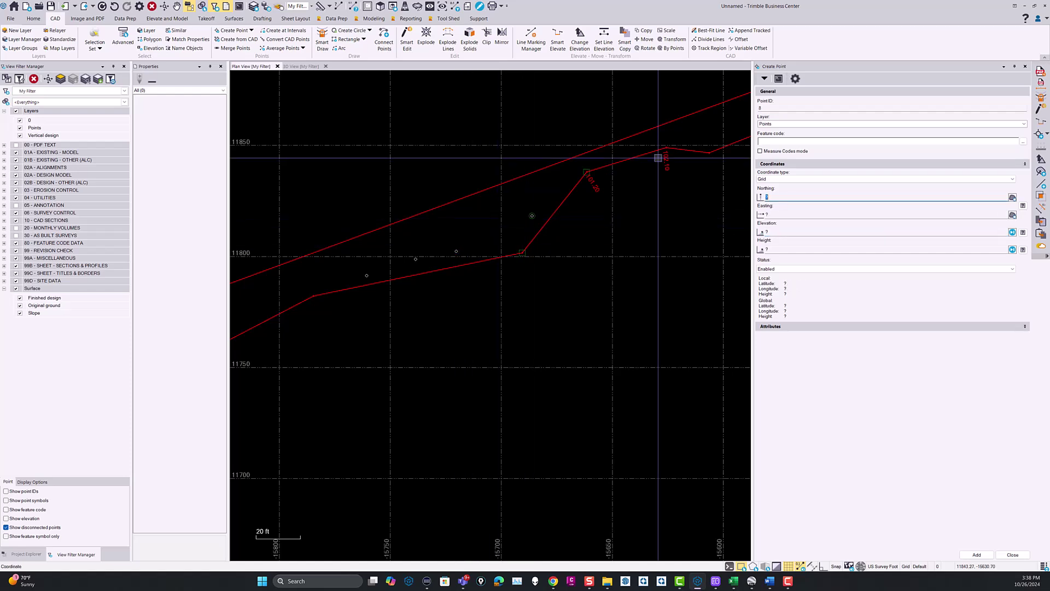
click(553, 195)
key(Return)
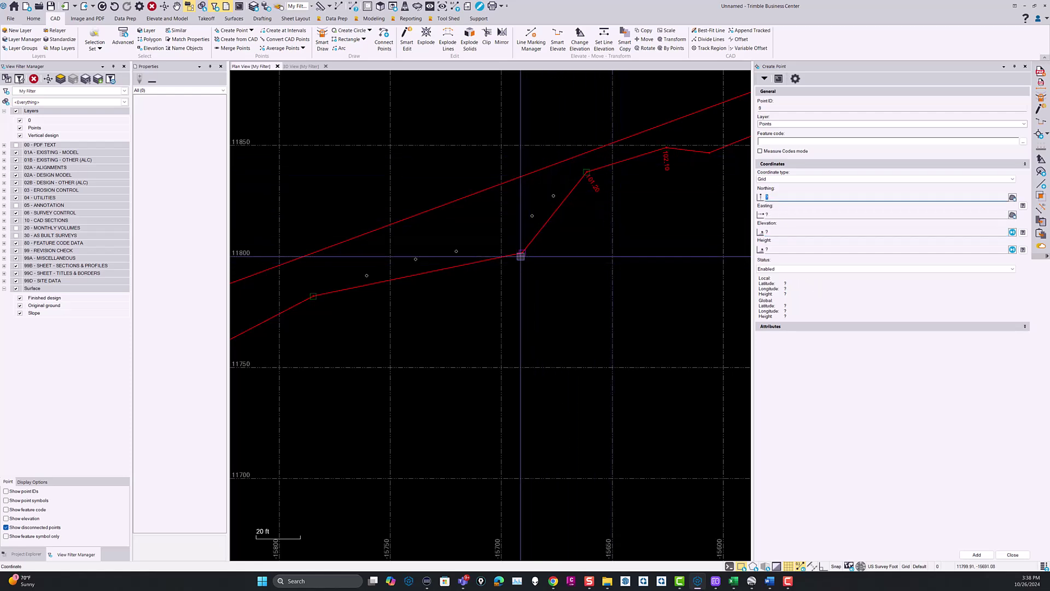
Return to Smart Edit and prepare a node insertion before the 101.20 elevation node using the Point ID endpoint type
click(1013, 554)
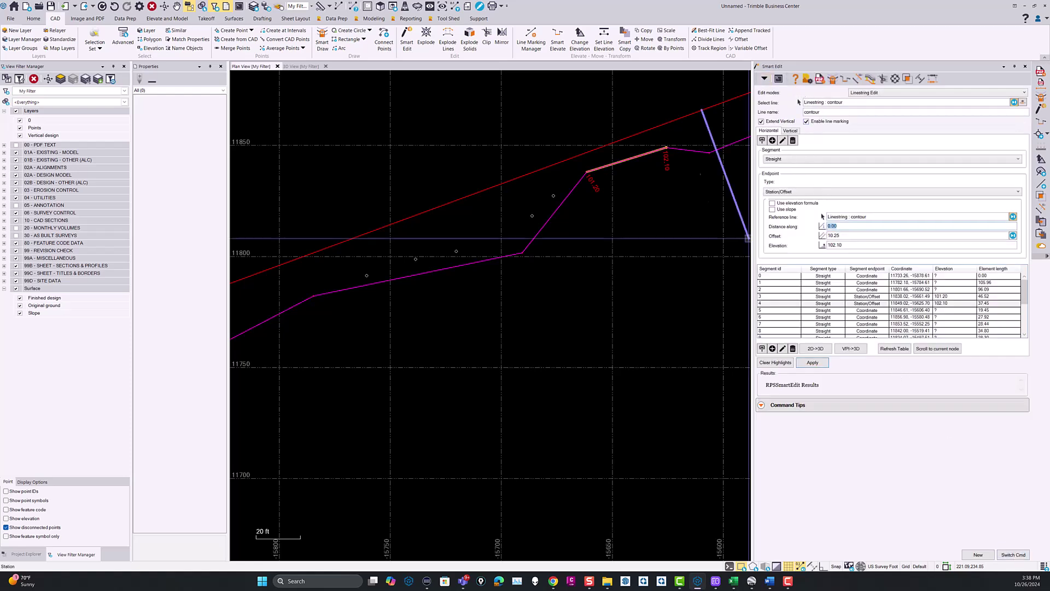
click(762, 140)
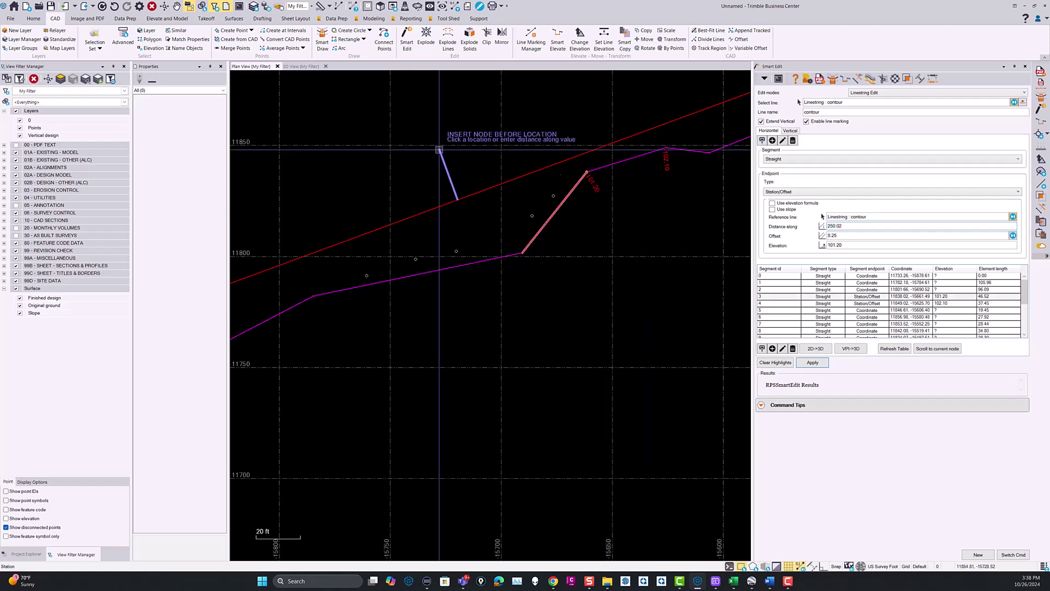
click(761, 140)
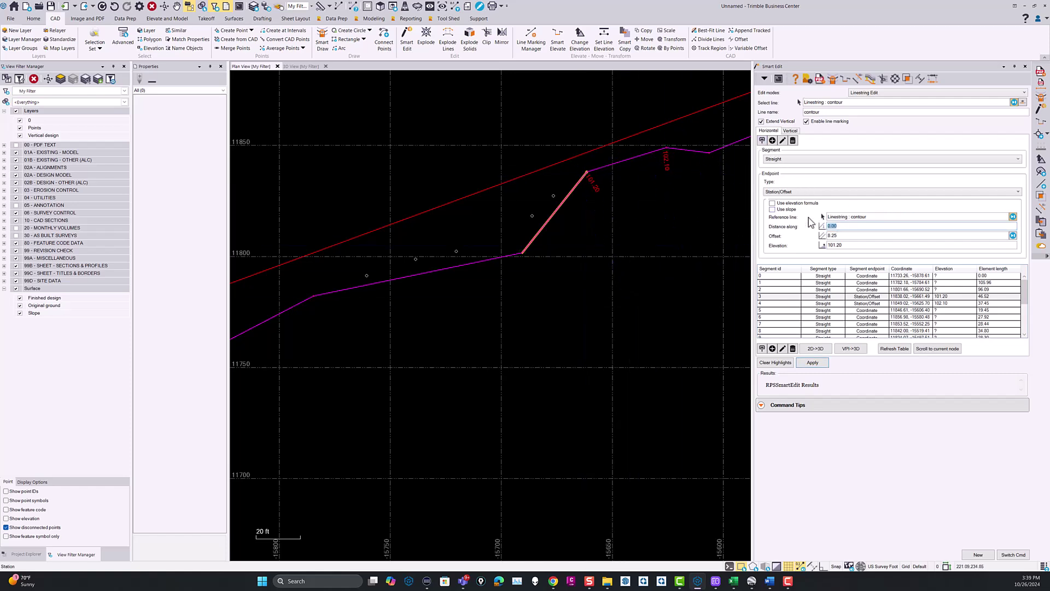
click(785, 193)
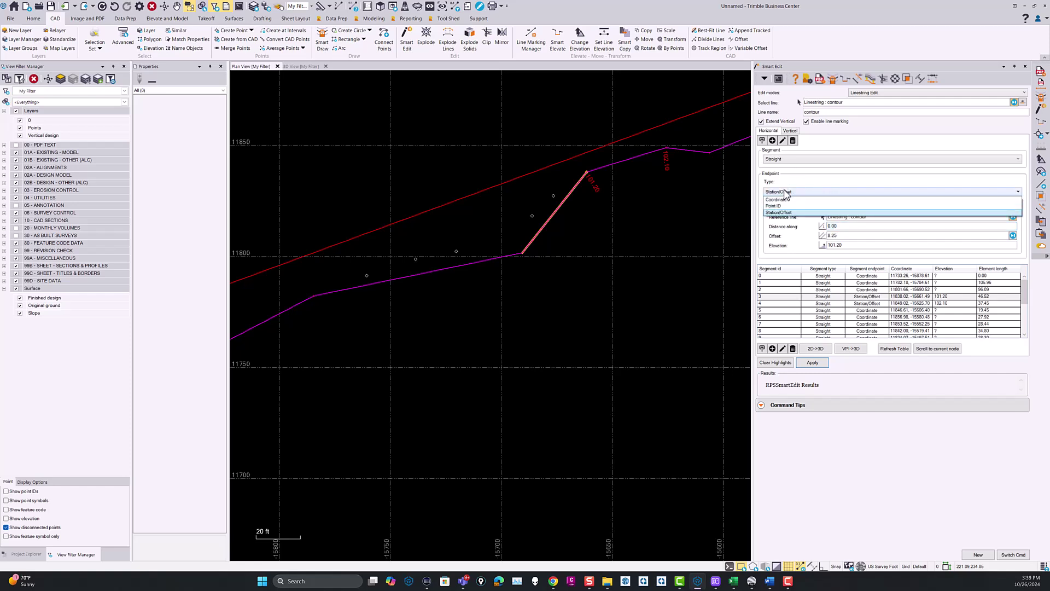
click(779, 207)
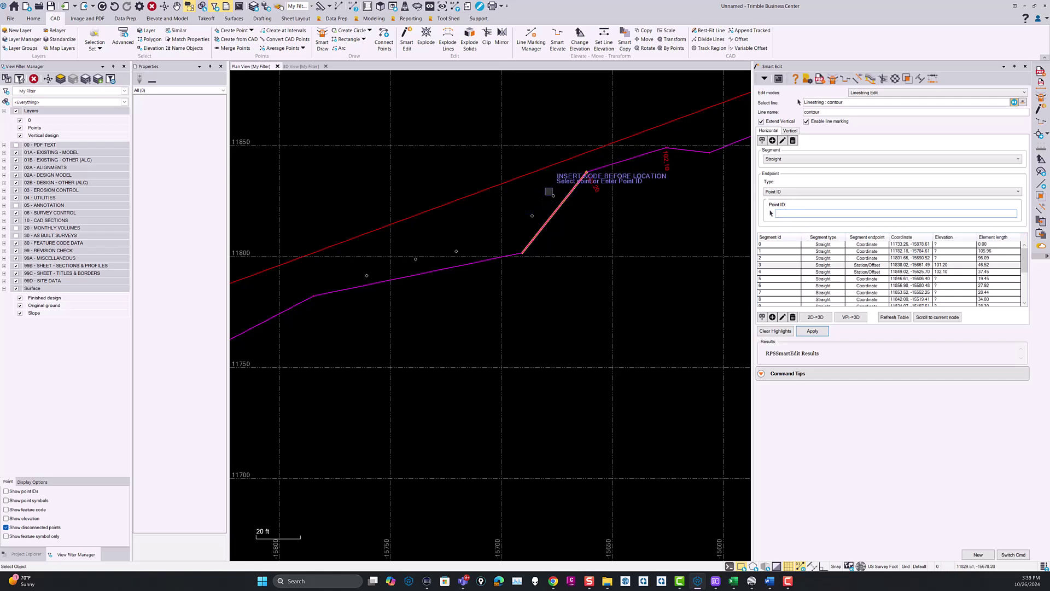
Insert contour nodes at the five newly created points, working backward from the point nearest the 101.20 node
click(553, 195)
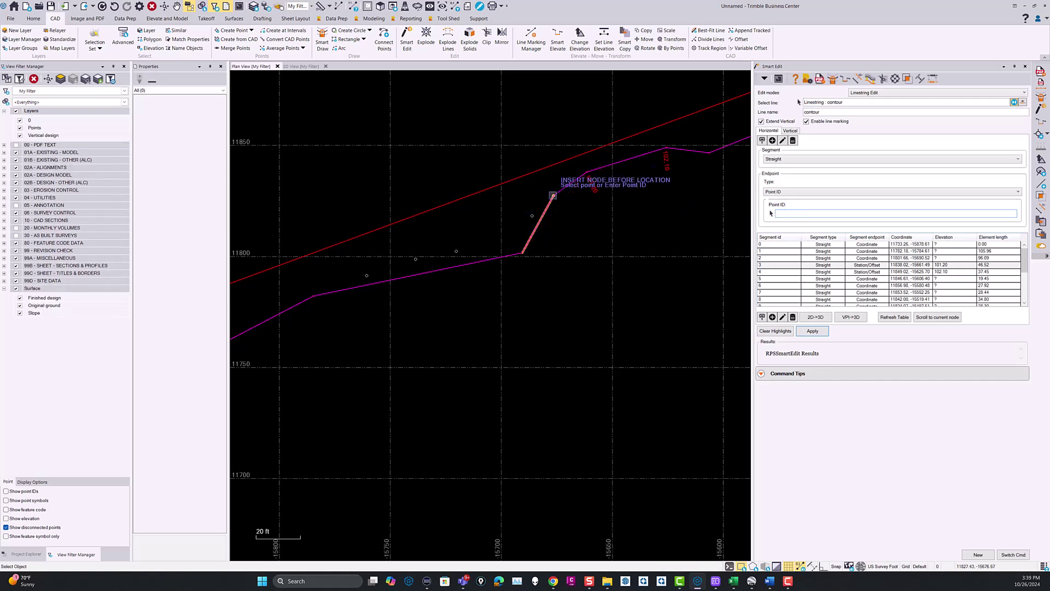
click(533, 215)
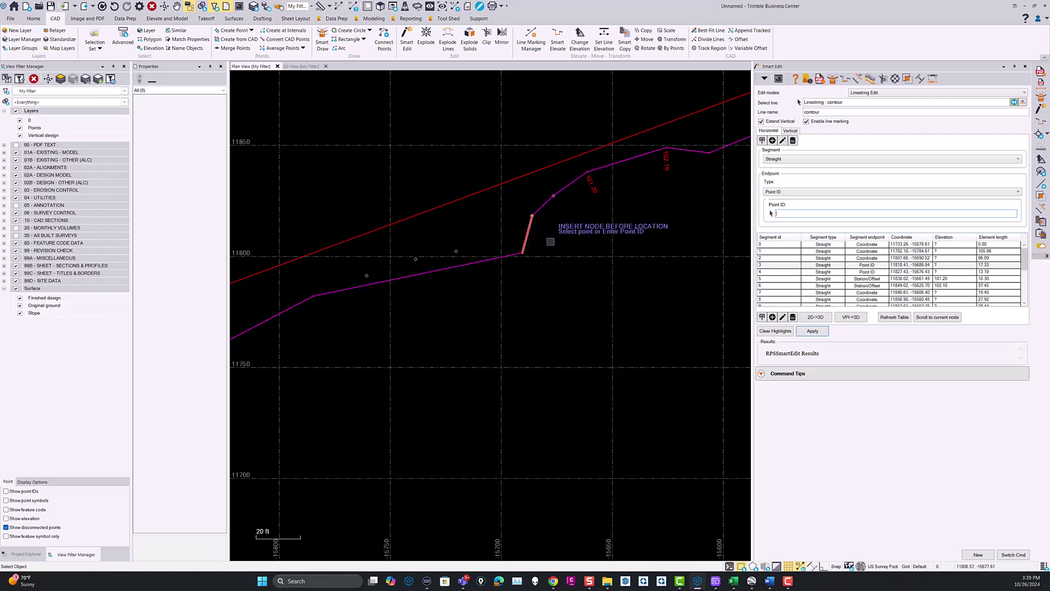
click(455, 250)
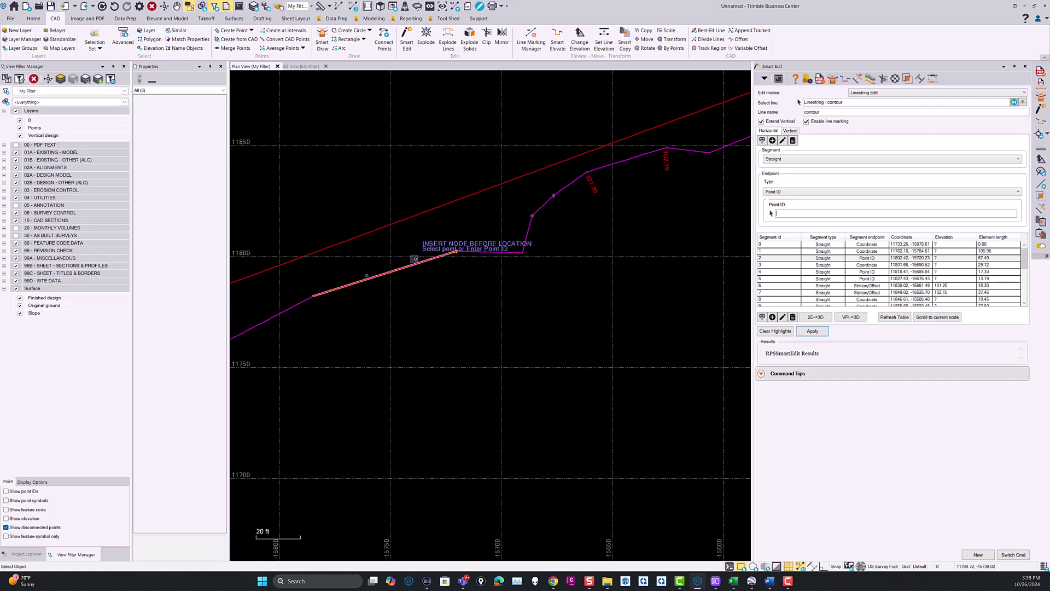
click(366, 275)
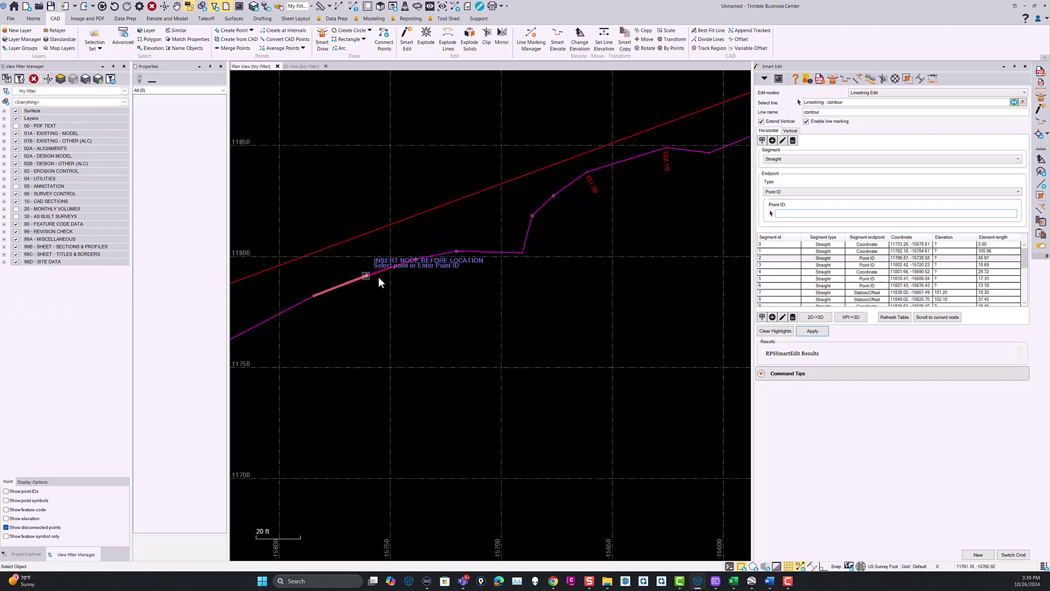
scroll(422, 328, down, 1)
middle_drag(350, 346, 411, 383)
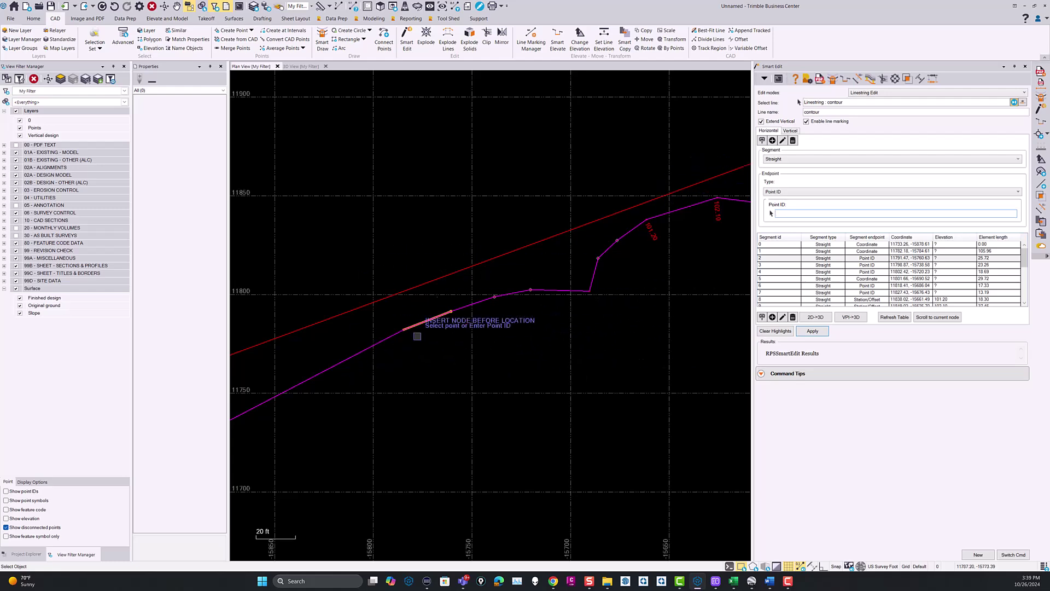
scroll(427, 370, down, 2)
middle_drag(449, 404, 361, 427)
scroll(387, 417, down, 2)
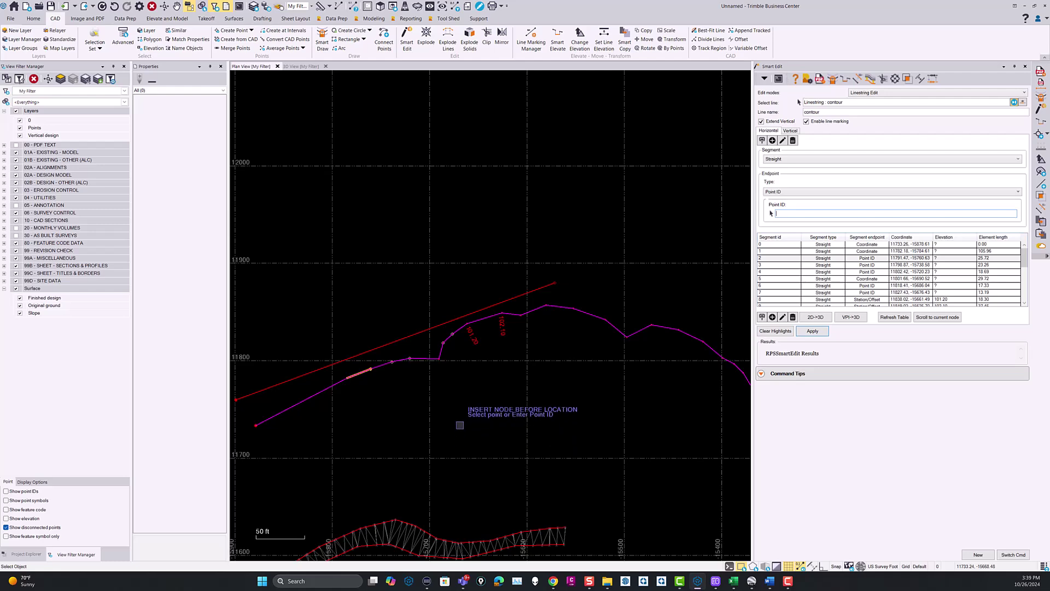
scroll(460, 424, down, 1)
middle_drag(460, 425, 438, 365)
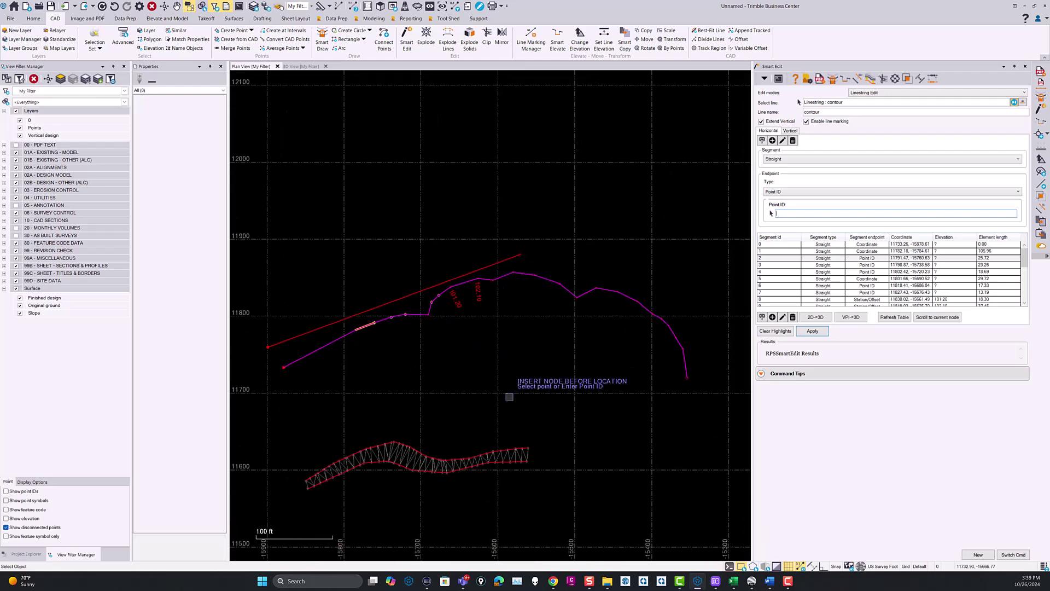
Switch back and forth between Smart Edit and Smart Draw, finishing in Smart Edit with the contour linestring loaded
click(1010, 555)
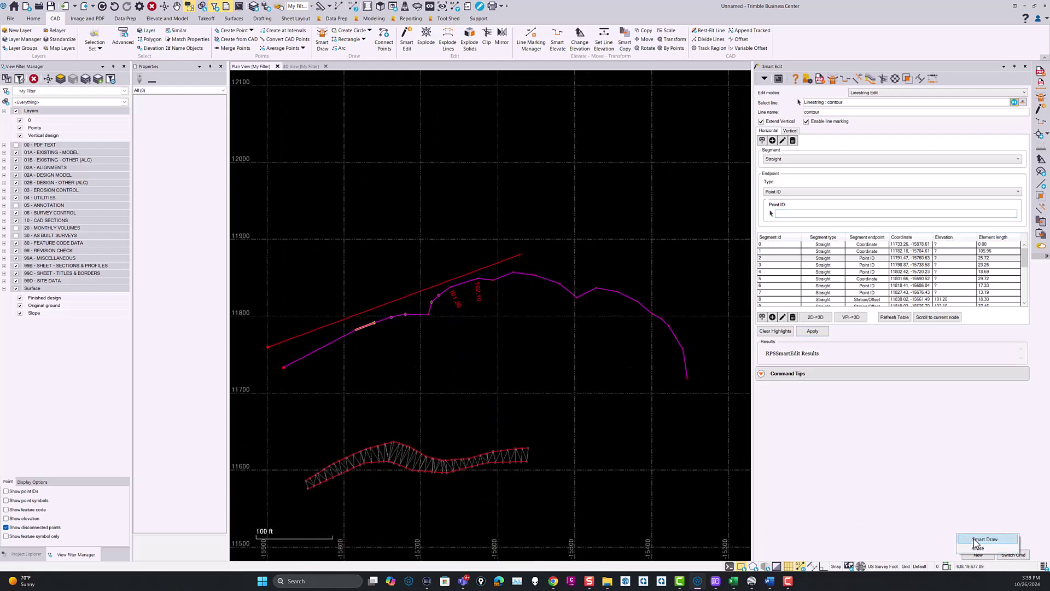
click(985, 540)
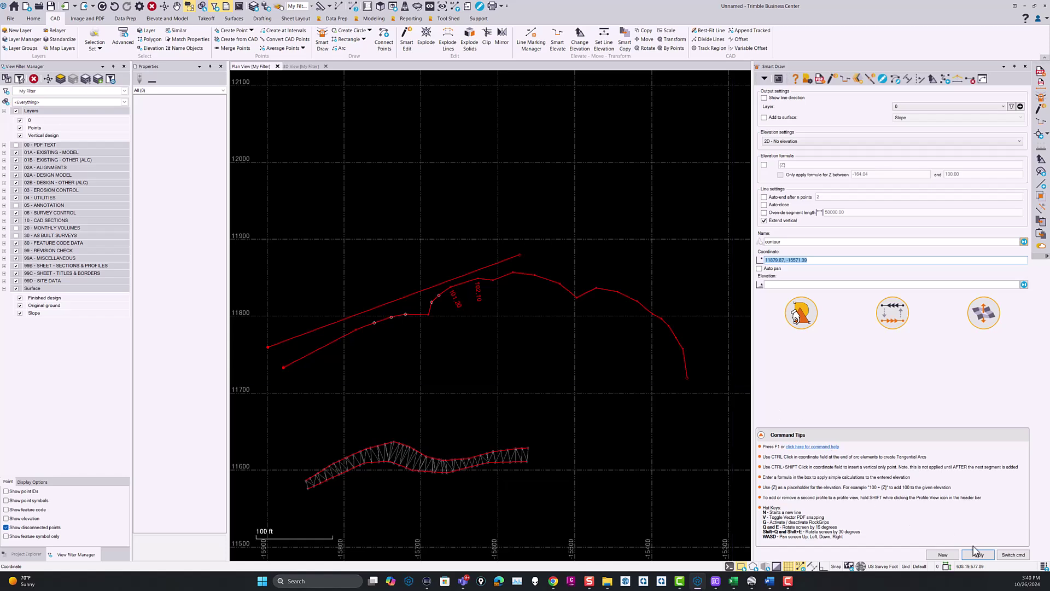
click(1013, 554)
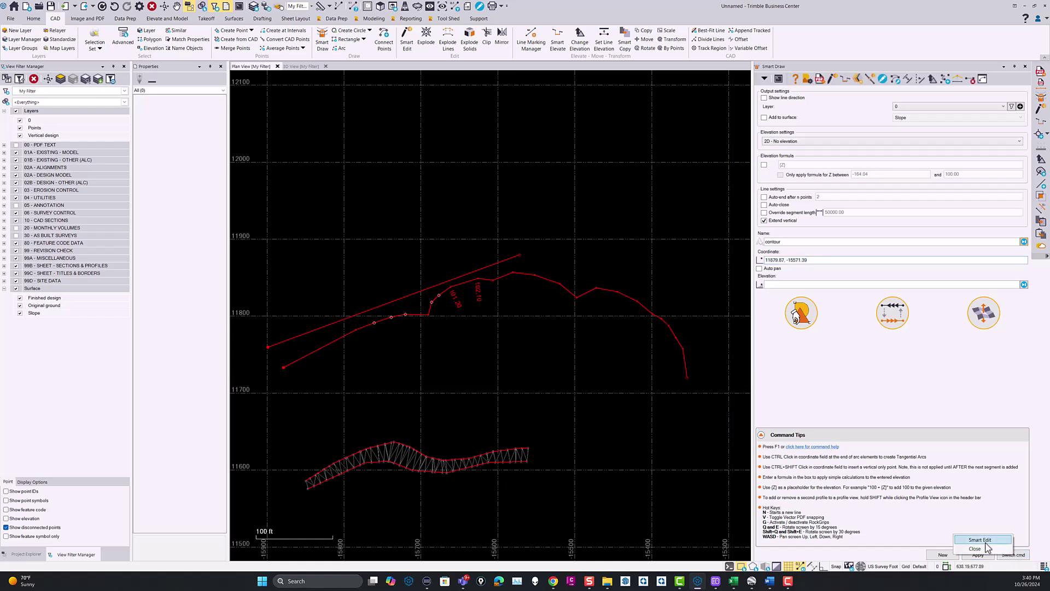
click(990, 548)
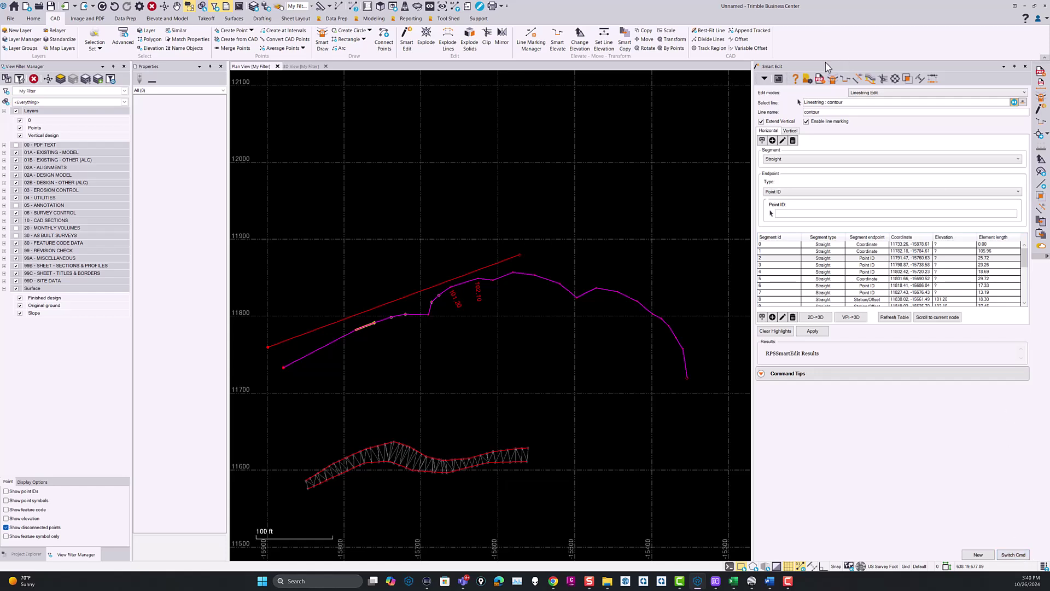
click(857, 80)
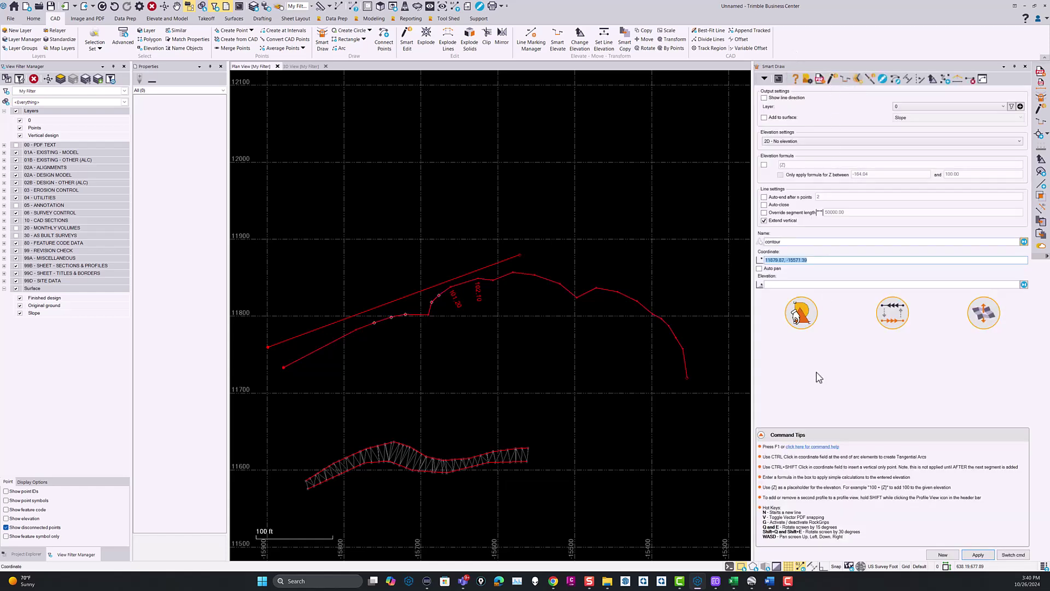
click(1012, 554)
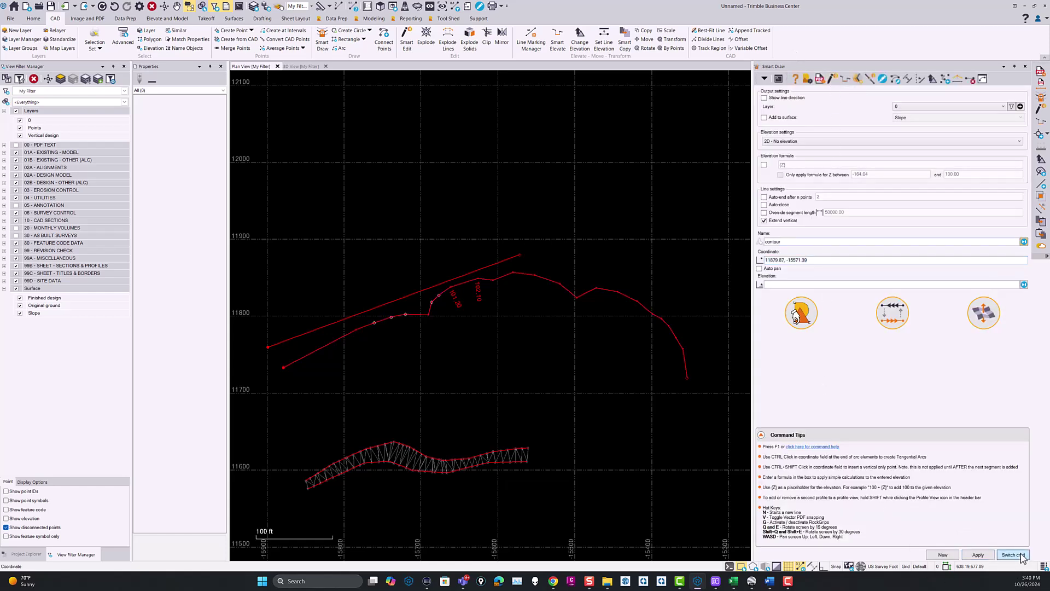
click(985, 537)
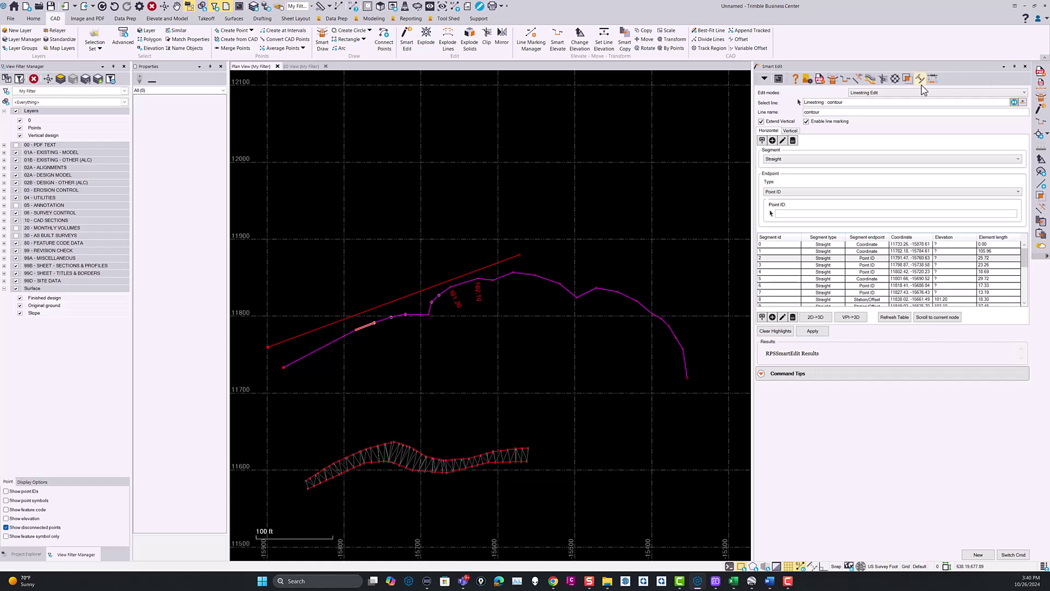
click(764, 80)
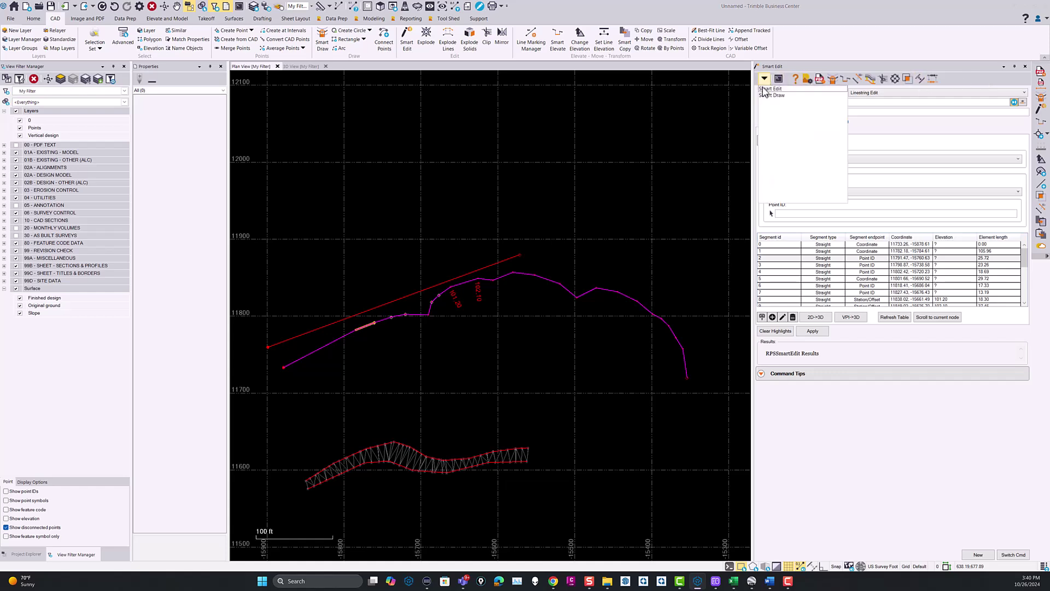
click(770, 89)
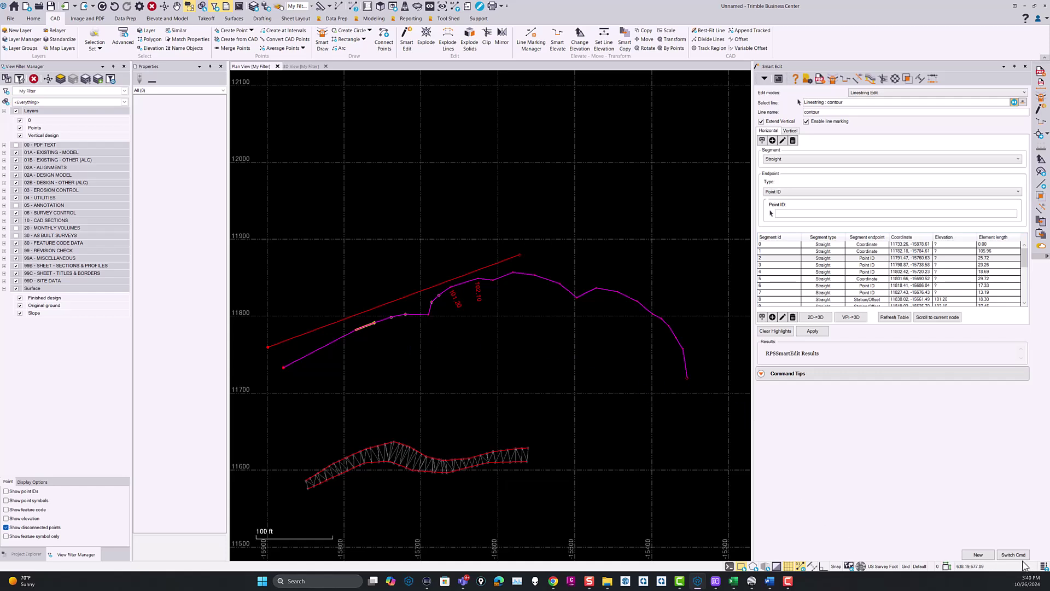
Start Smart Elevate and Crop Crossing Lines, switching between the two commands and finishing in Crop Crossing Lines
click(845, 80)
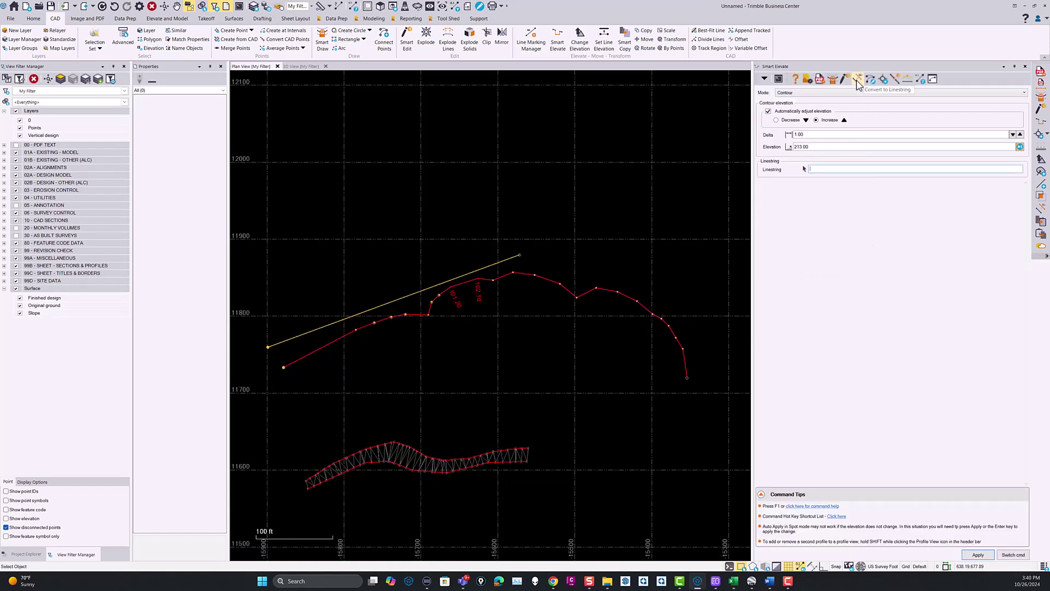
click(337, 19)
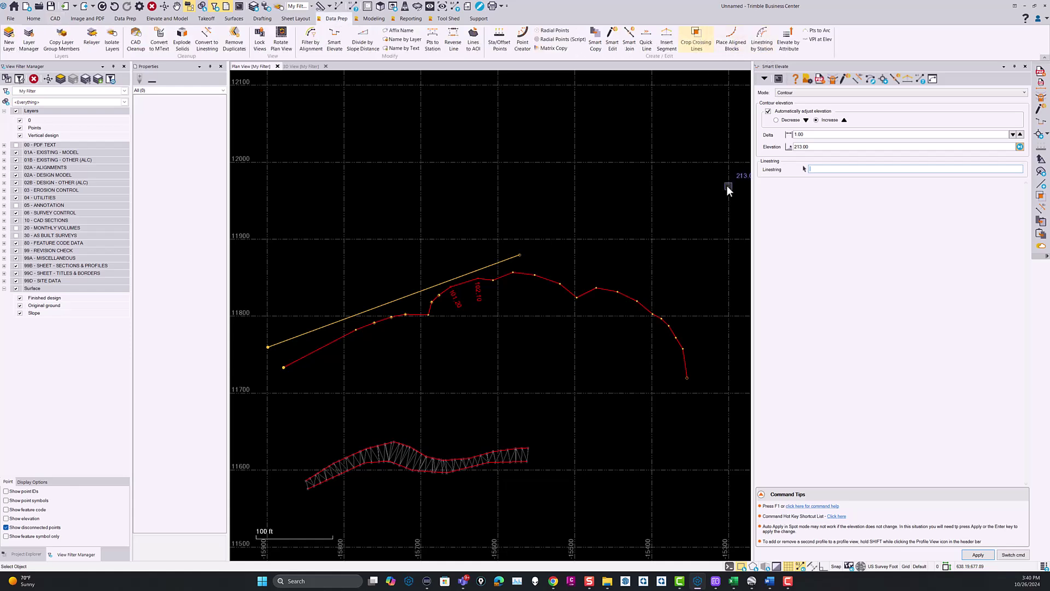
click(1013, 557)
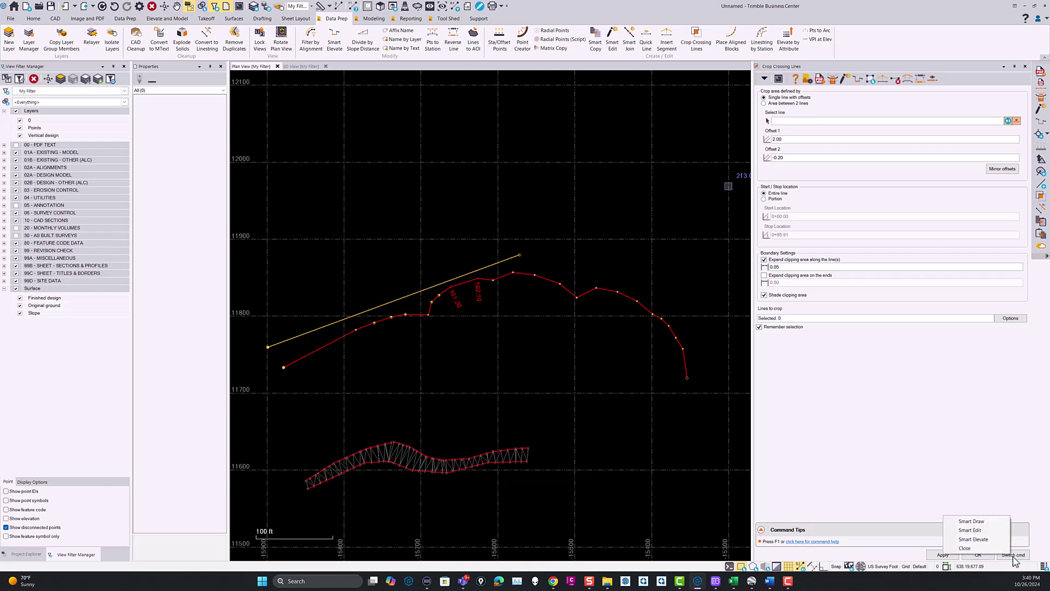
click(979, 539)
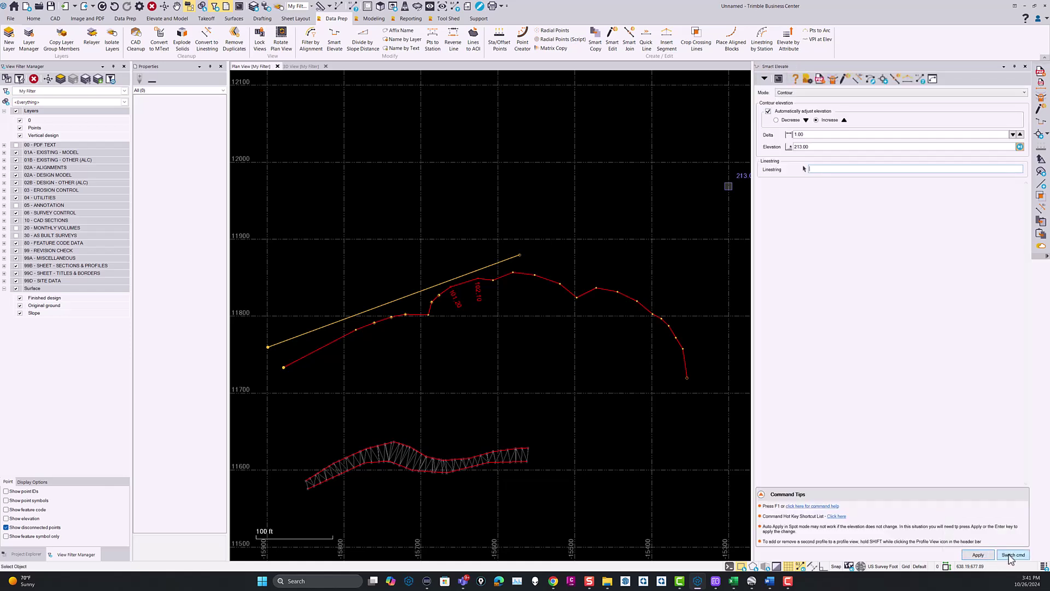
click(1012, 555)
click(969, 520)
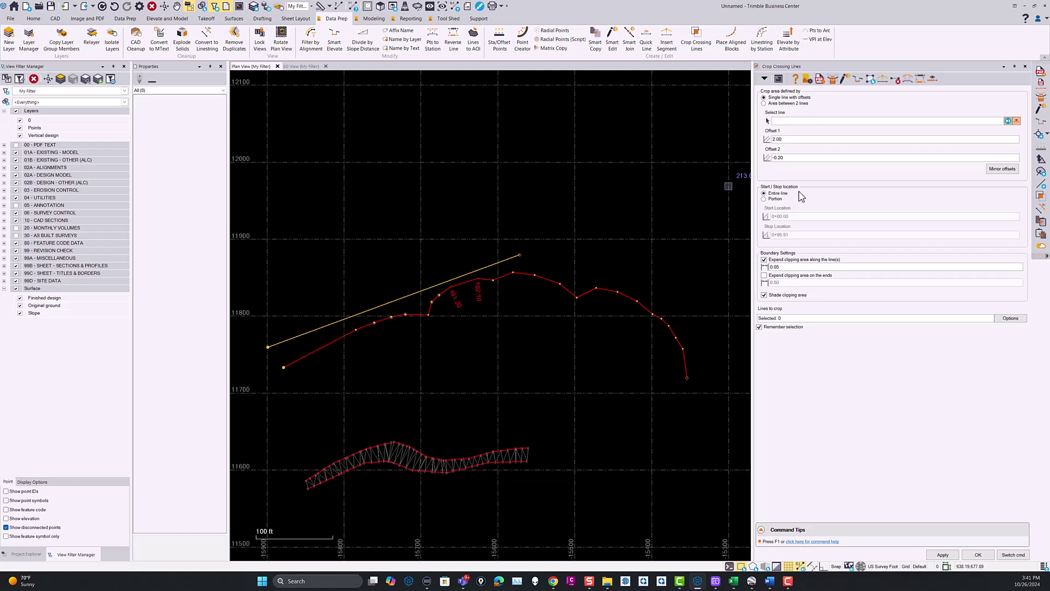
Return to Smart Edit and open the Profile Viewer for the contour linestring
click(846, 79)
click(844, 102)
right_click(825, 154)
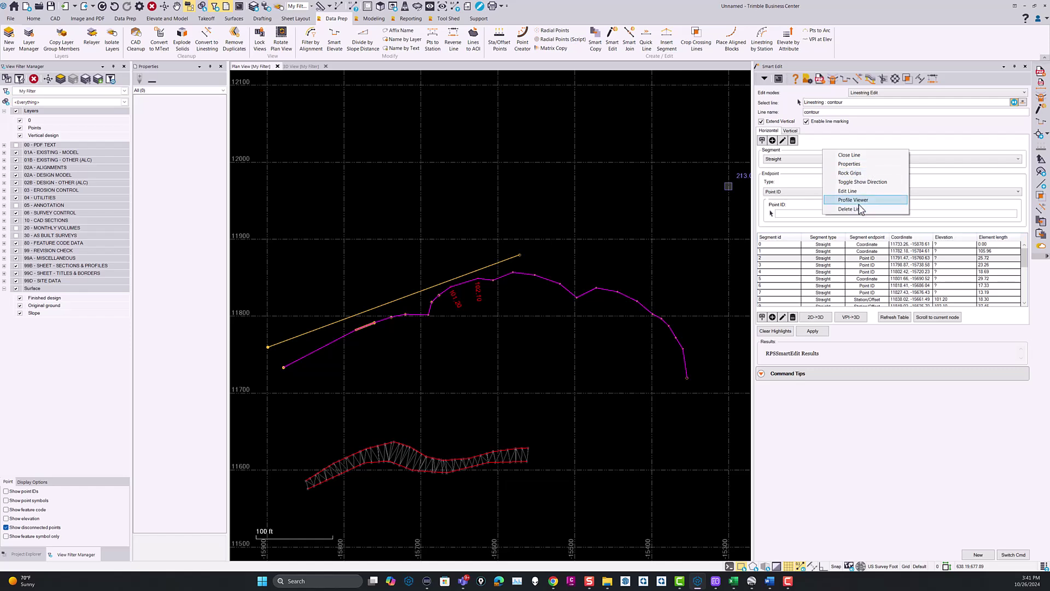
click(853, 200)
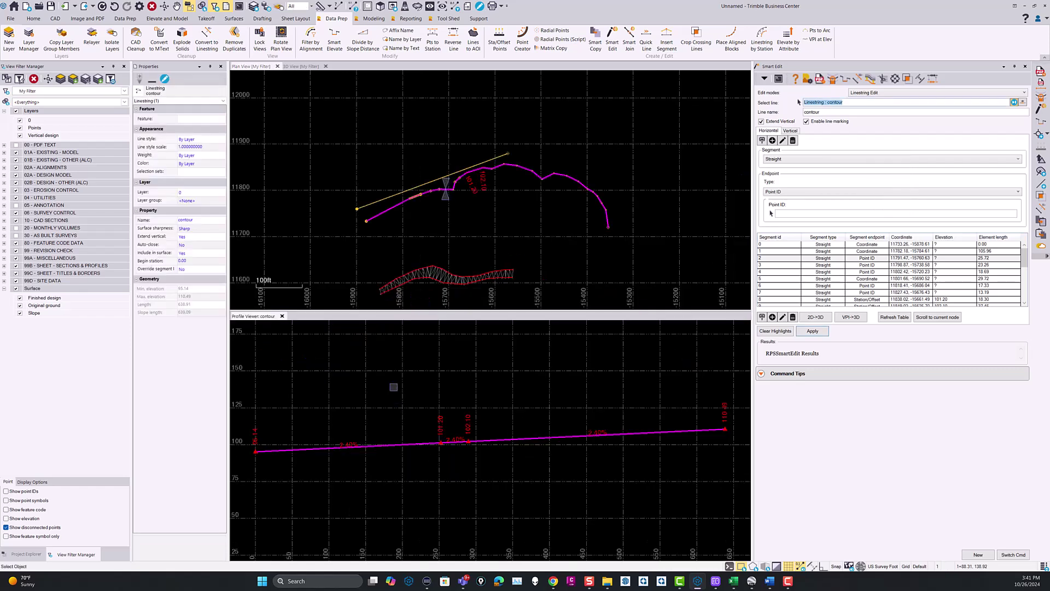
Activate Rock Grips on the contour and smooth its shape by moving the nodes near 11802, -15691 and 11847, -15606 and the dip farther along
click(846, 103)
right_click(845, 103)
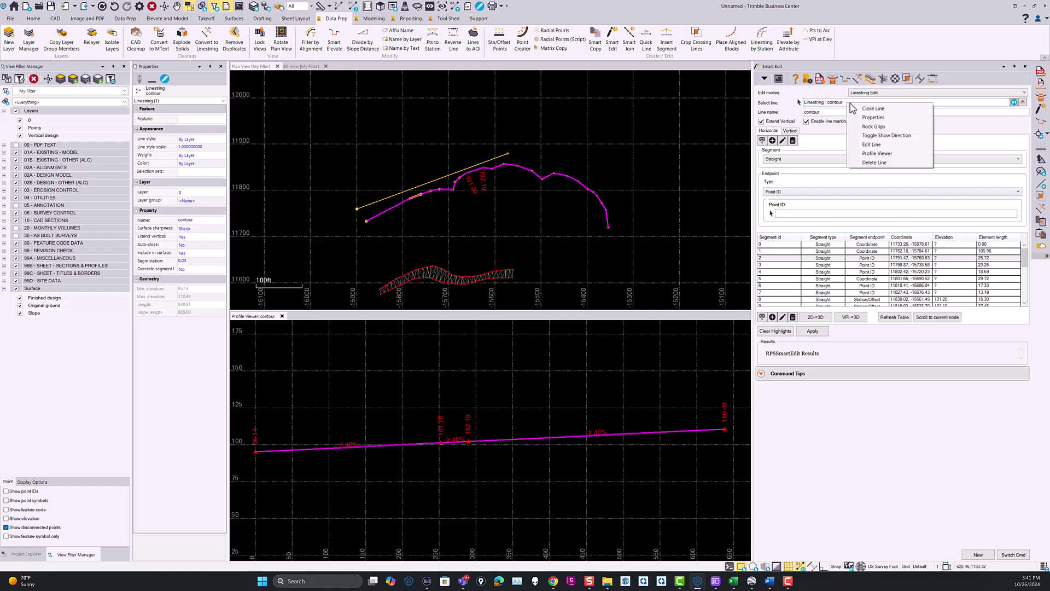
click(874, 126)
scroll(455, 182, up, 3)
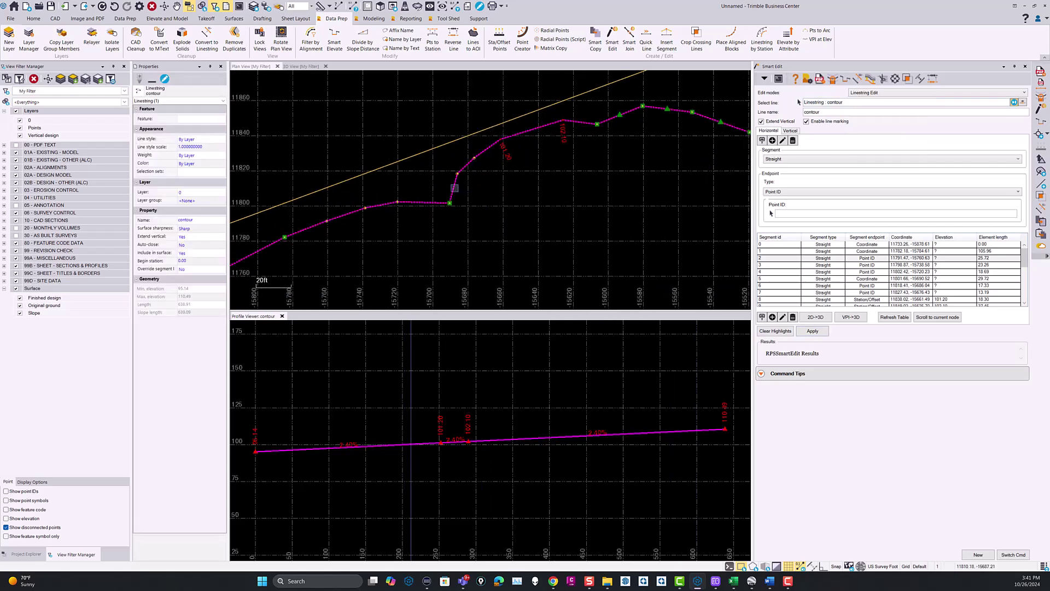
drag(598, 124, 644, 109)
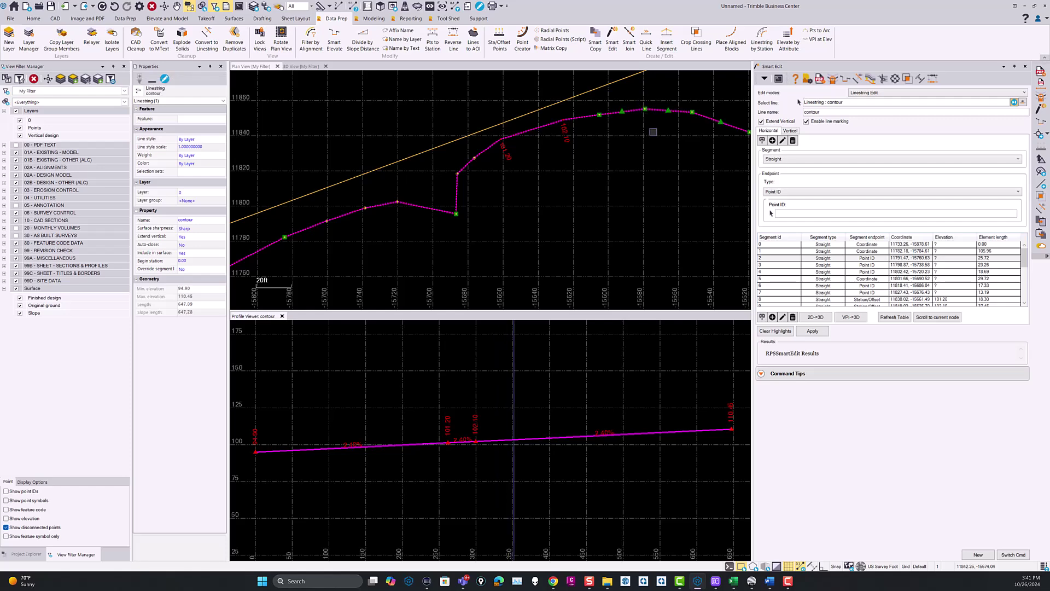
middle_drag(653, 132, 582, 137)
drag(386, 218, 368, 194)
scroll(401, 194, down, 2)
drag(592, 170, 595, 158)
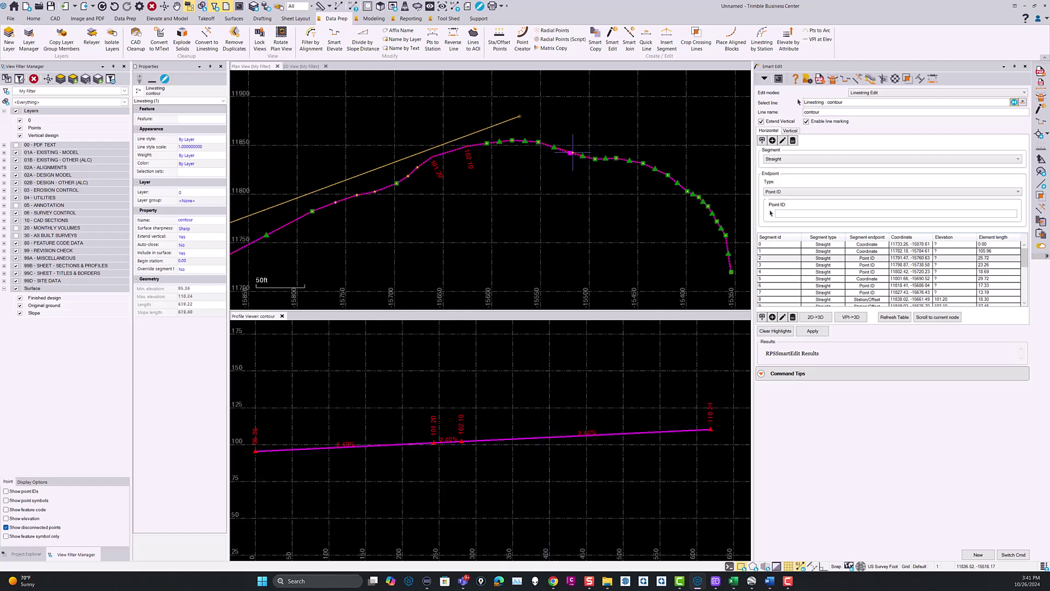
click(844, 102)
scroll(459, 219, down, 2)
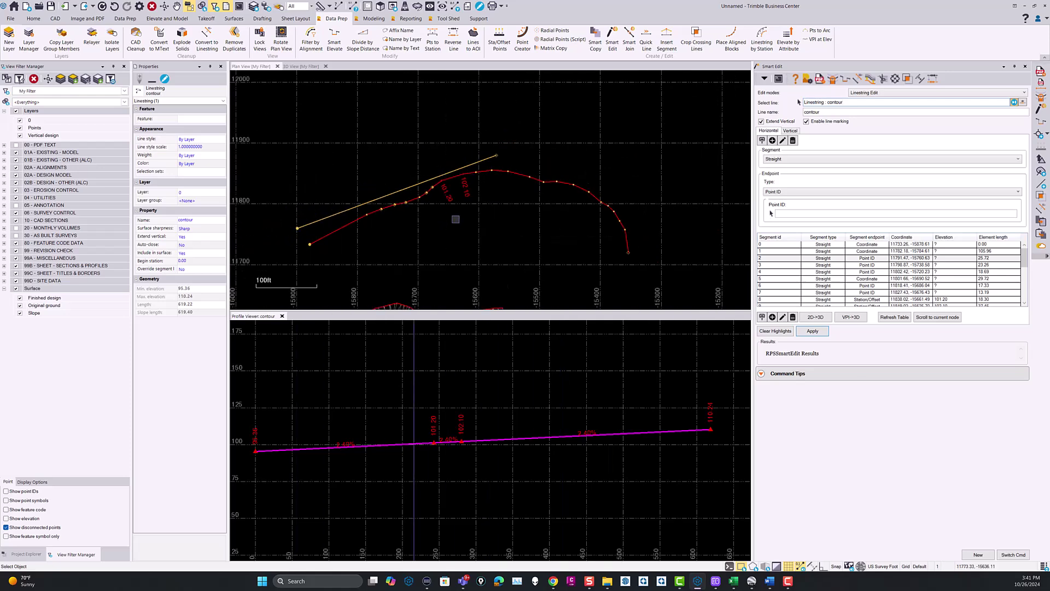